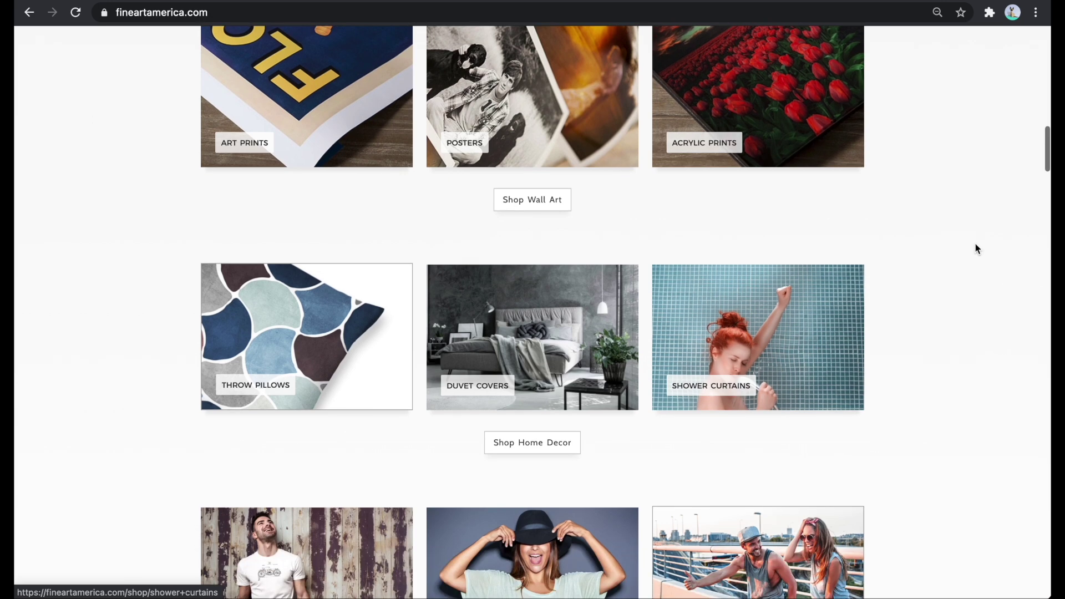
- Look over the product departments on the Fine Art America home page, from wall art to lifestyle items
scroll(902, 298, "down", 1)
scroll(902, 299, "down", 5)
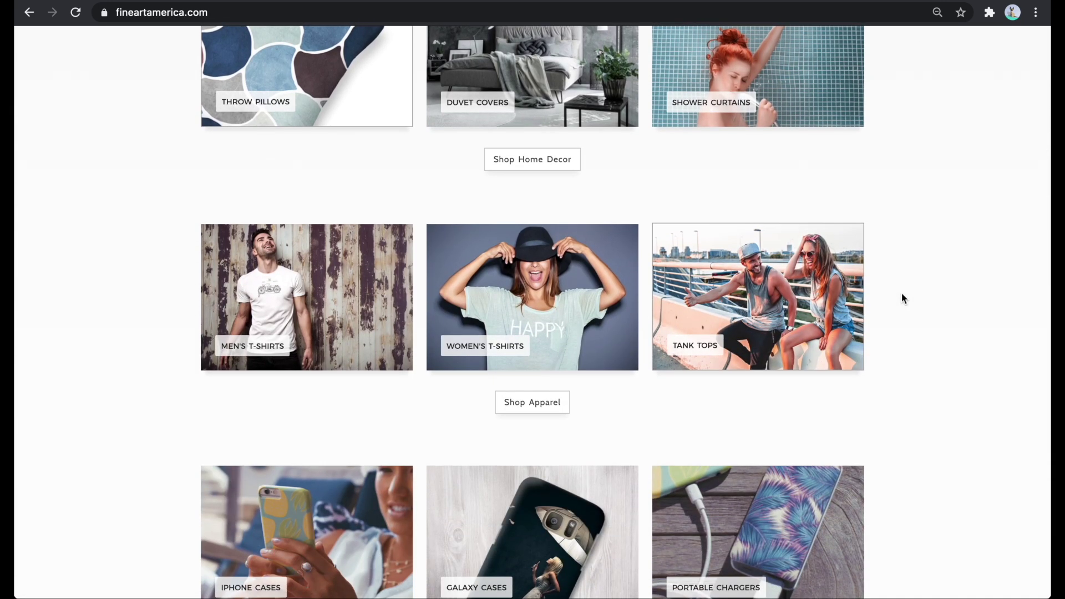
scroll(902, 298, "down", 5)
scroll(901, 299, "down", 3)
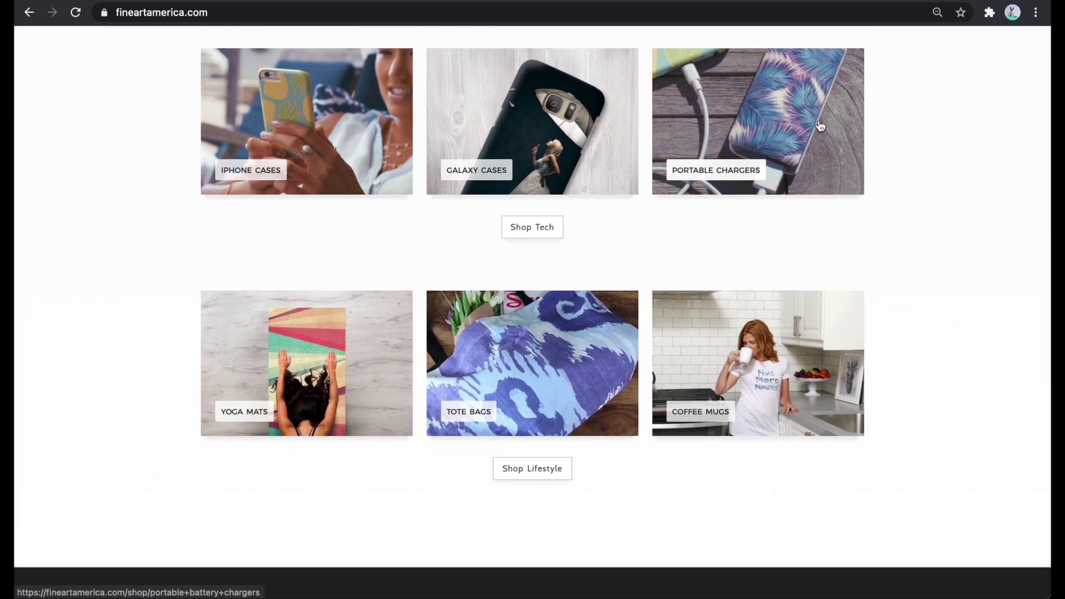
scroll(899, 290, "down", 4)
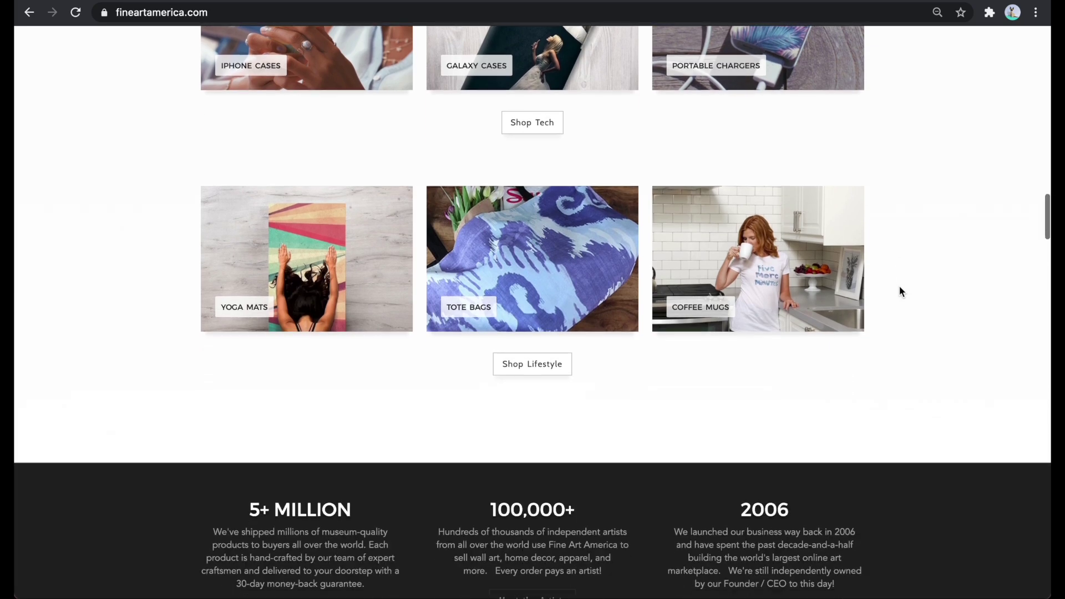
scroll(900, 291, "up", 9)
scroll(899, 287, "up", 15)
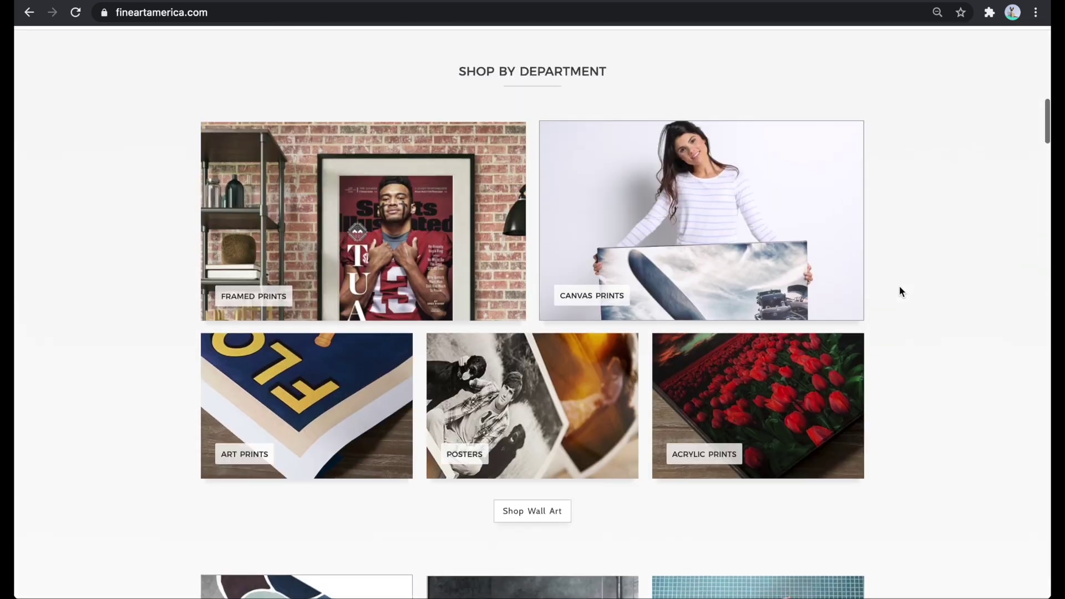
scroll(899, 286, "up", 8)
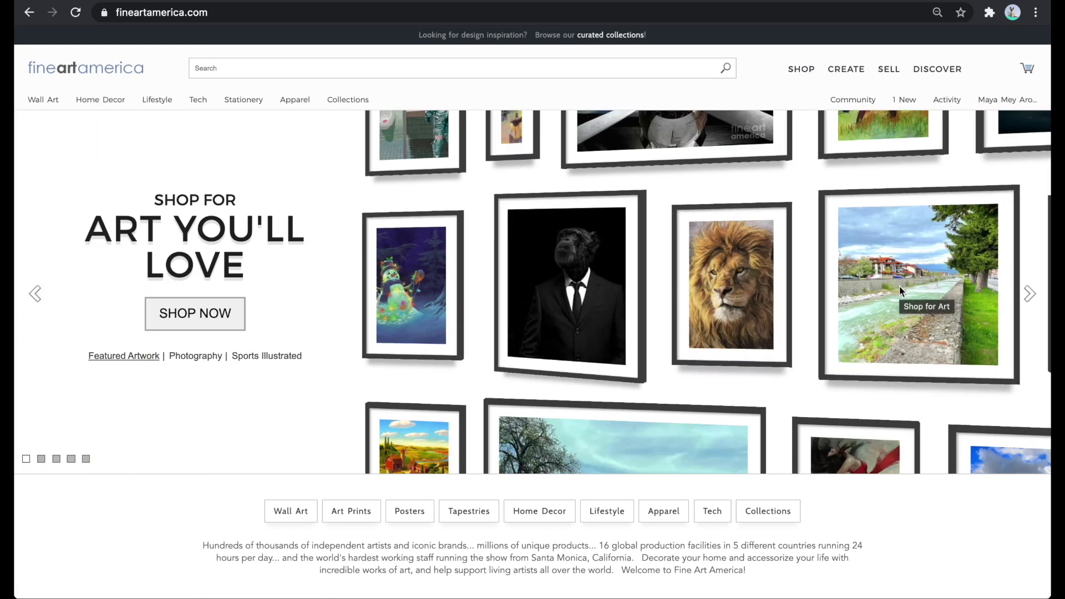
- Open the signed-in artist's profile on Fine Art America and look through the uploaded images
left_click(994, 102)
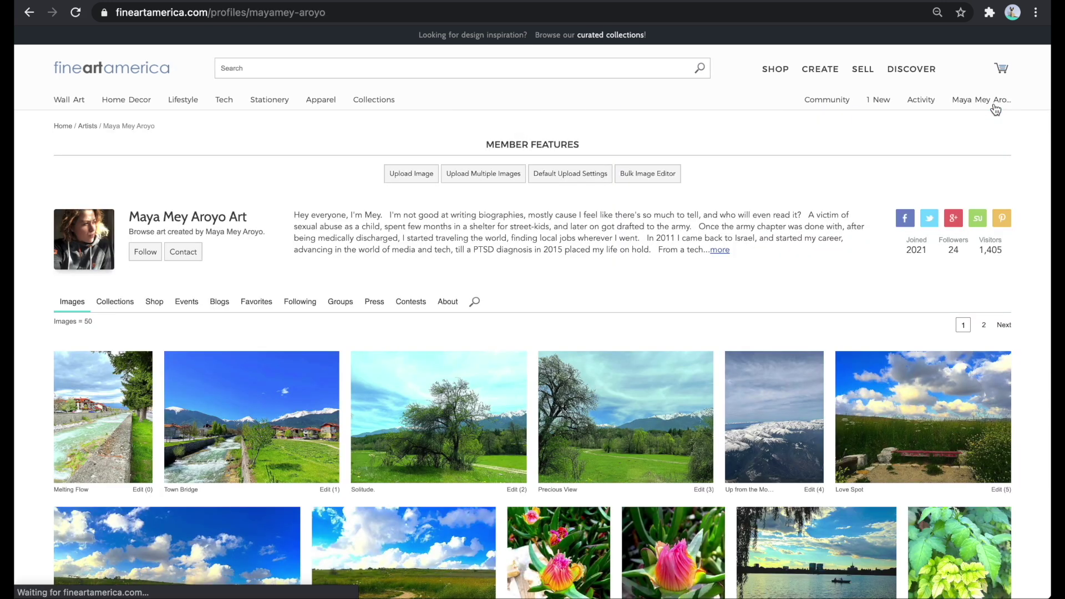
scroll(704, 309, "down", 12)
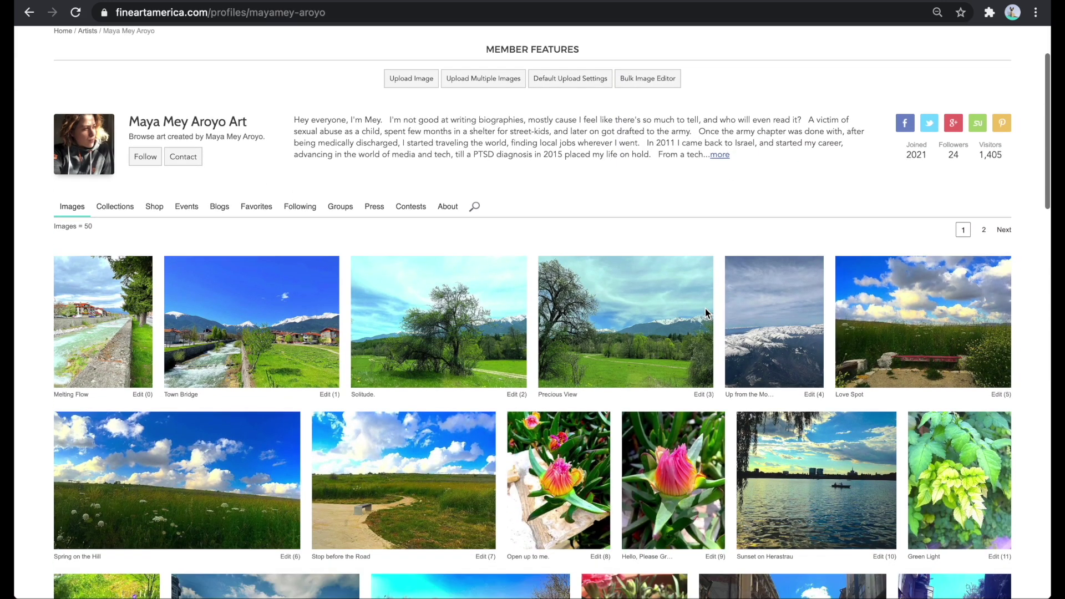
scroll(705, 308, "down", 4)
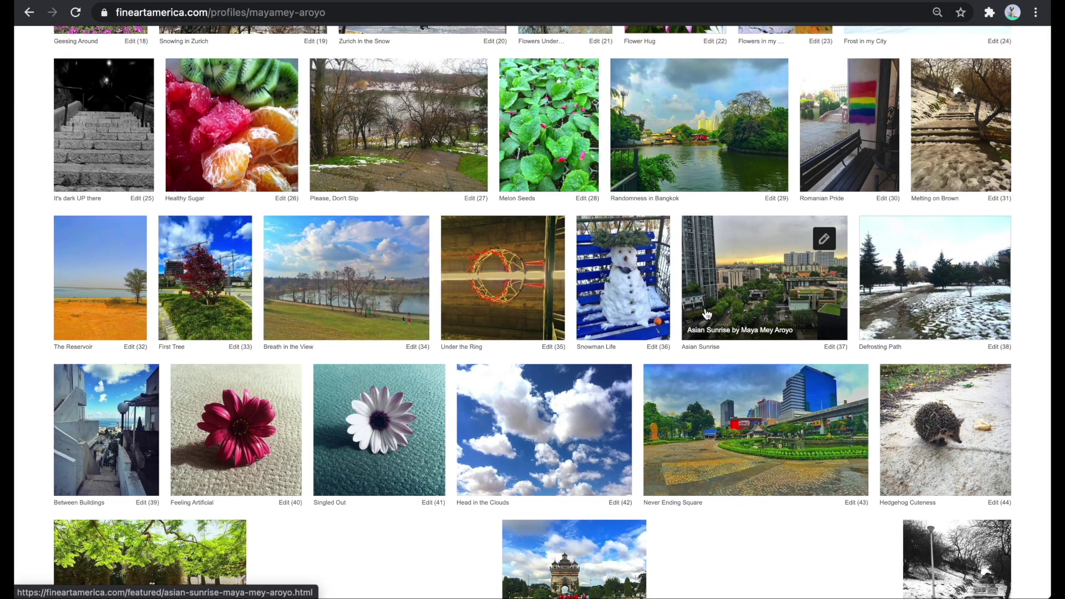
scroll(706, 314, "down", 2)
scroll(706, 314, "up", 9)
scroll(707, 314, "up", 6)
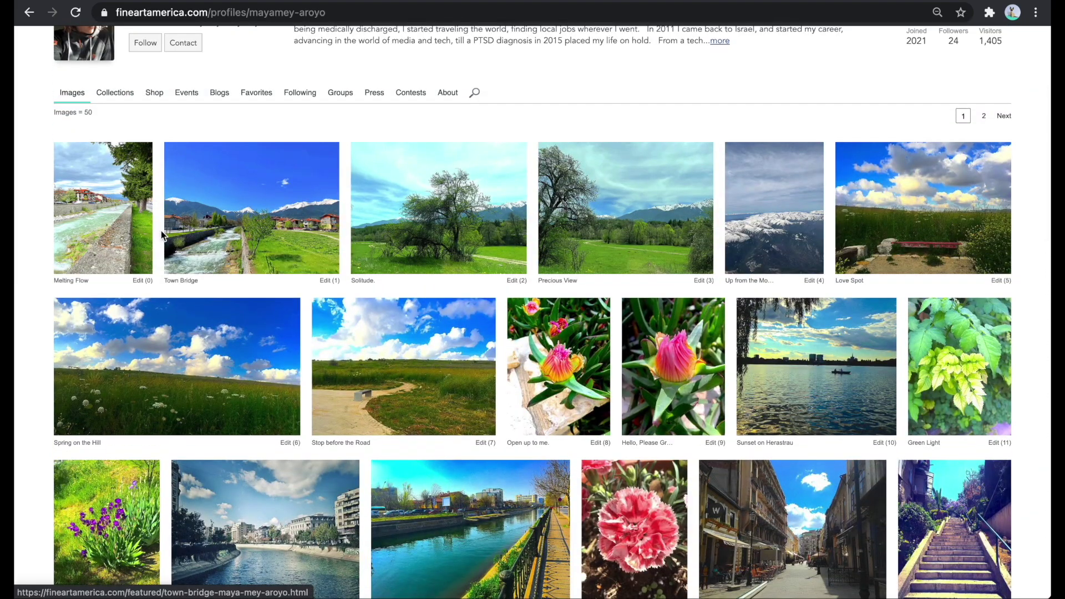
scroll(515, 221, "up", 4)
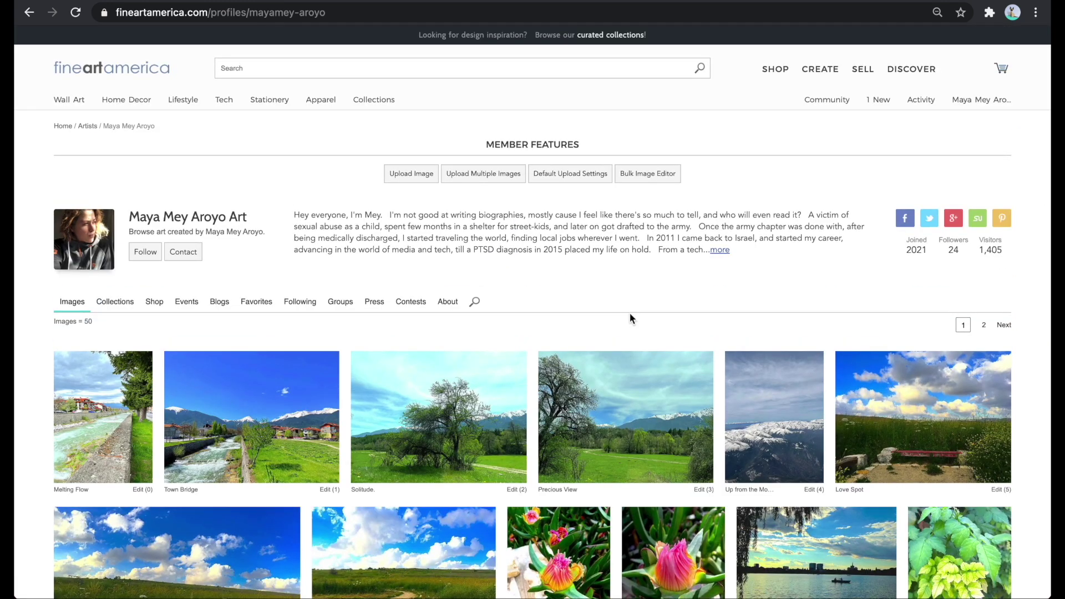
- Switch to the artist's own Pixels storefront and examine its banner, collections and artwork sections
left_click(677, 0)
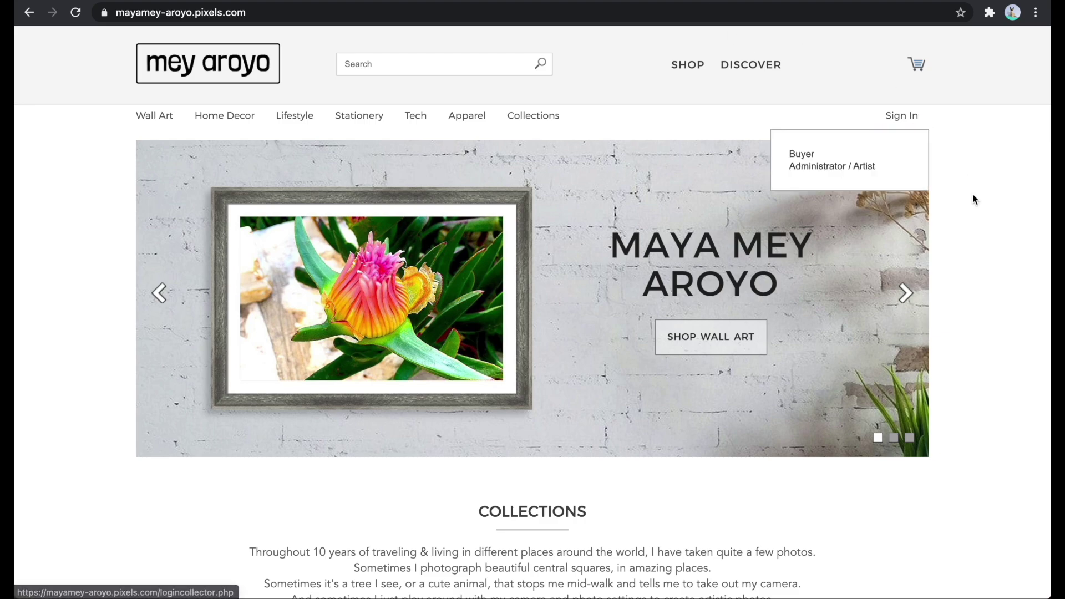
scroll(973, 195, "down", 9)
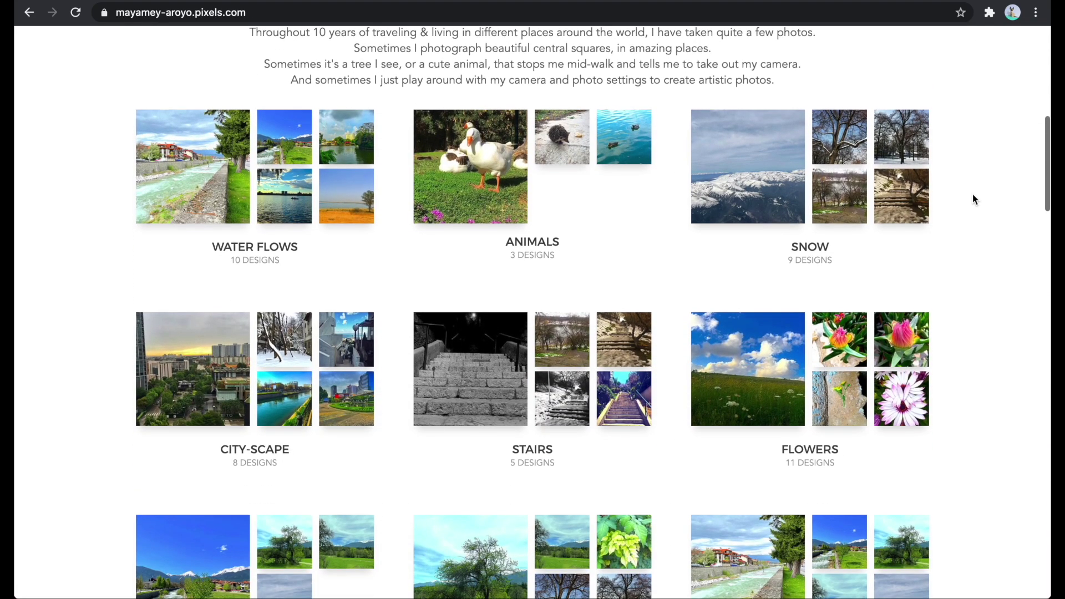
scroll(972, 195, "down", 4)
scroll(973, 195, "up", 10)
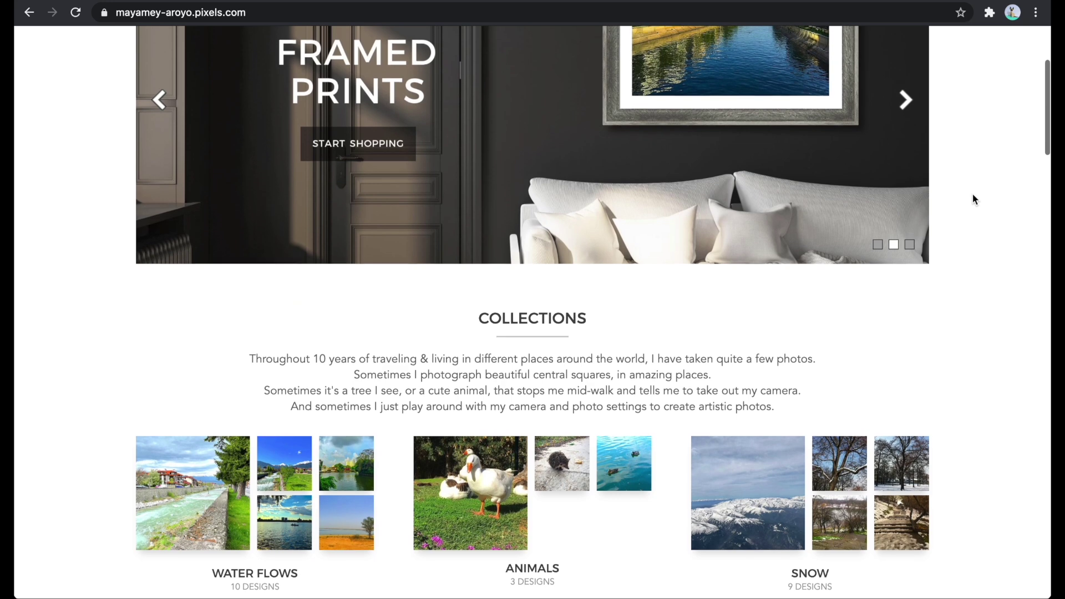
scroll(973, 200, "up", 4)
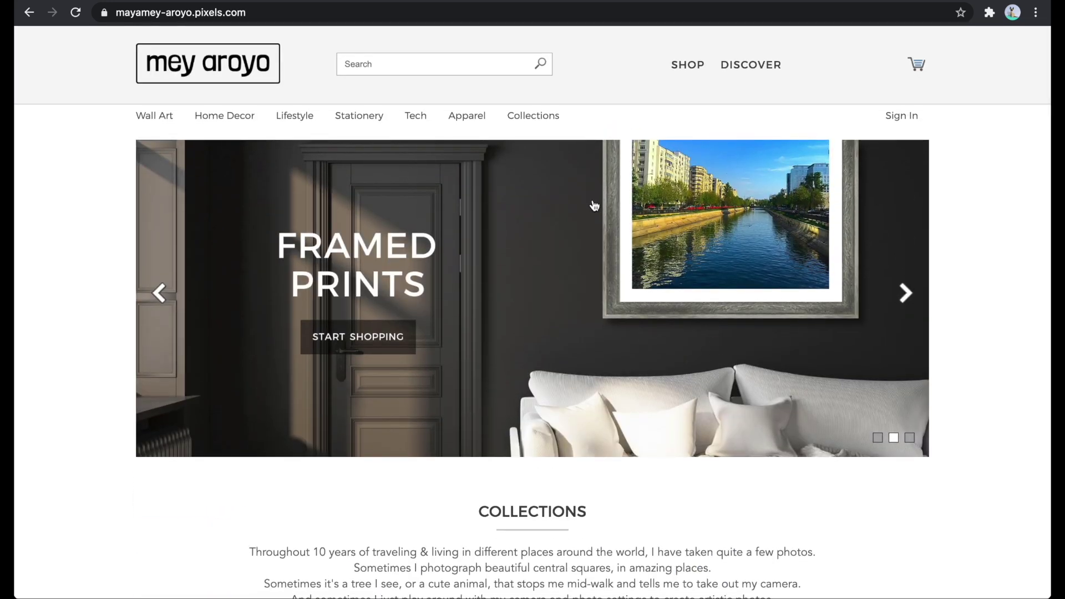
scroll(922, 322, "down", 4)
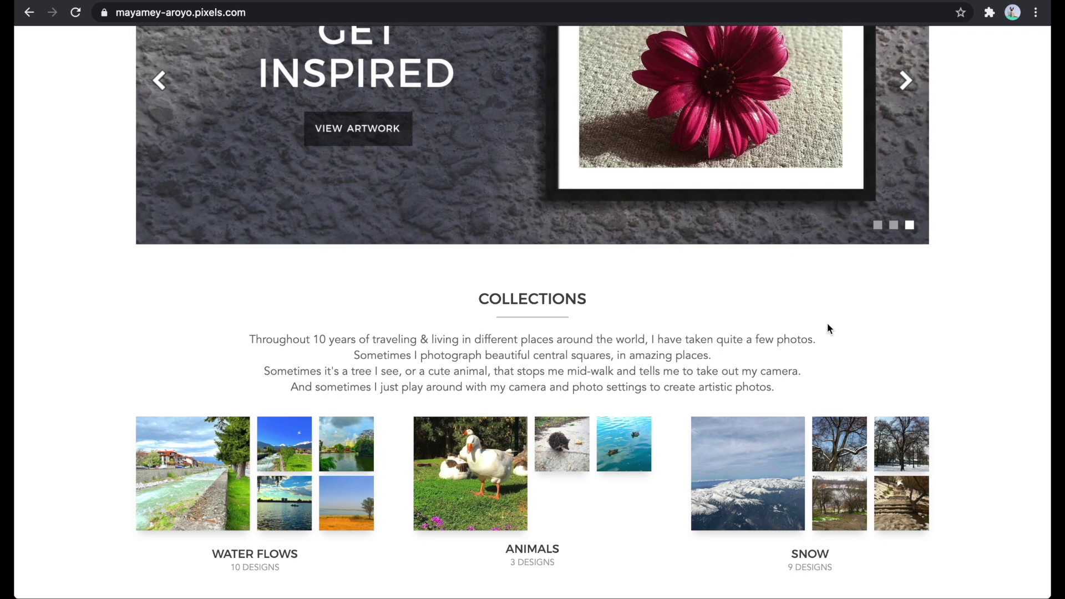
scroll(827, 328, "down", 8)
scroll(829, 336, "down", 10)
scroll(550, 303, "down", 8)
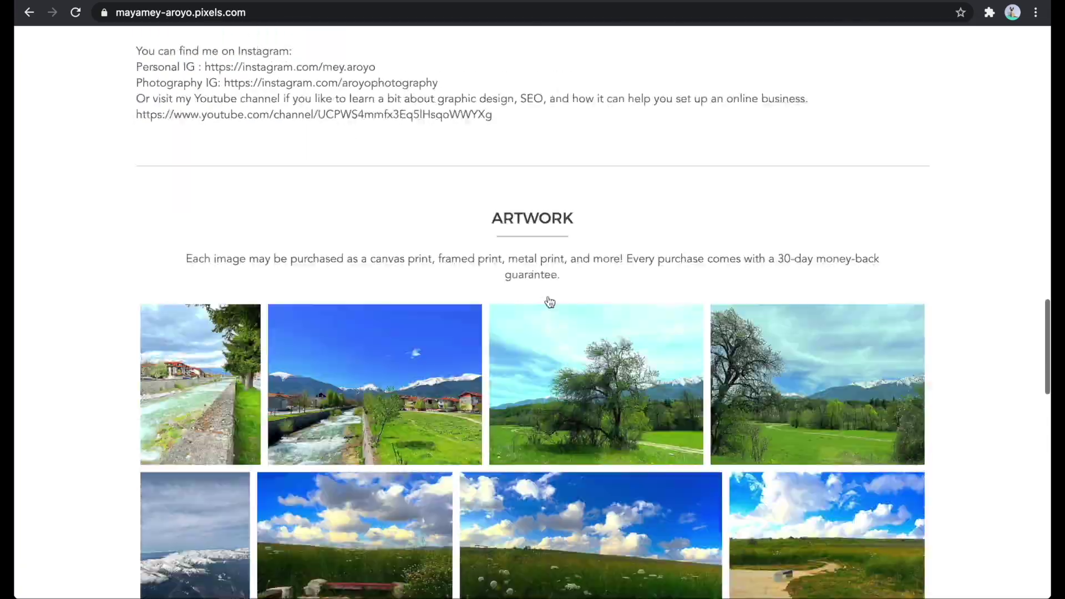
scroll(665, 322, "down", 20)
scroll(776, 324, "up", 20)
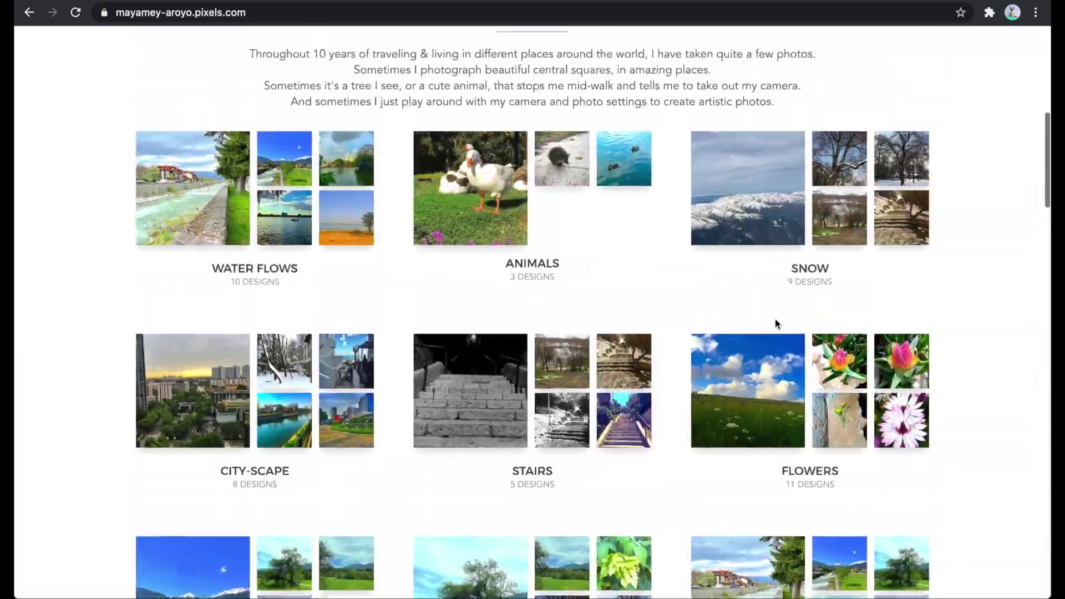
scroll(775, 323, "up", 10)
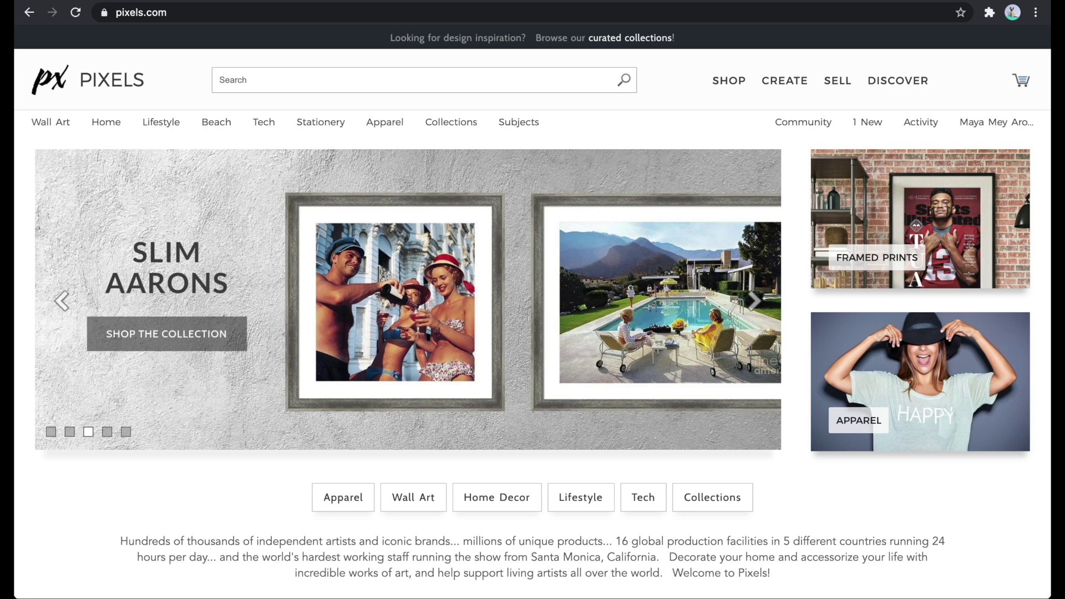
- Open the signed-in artist's profile from the main Pixels site and look over its image gallery
left_click(986, 127)
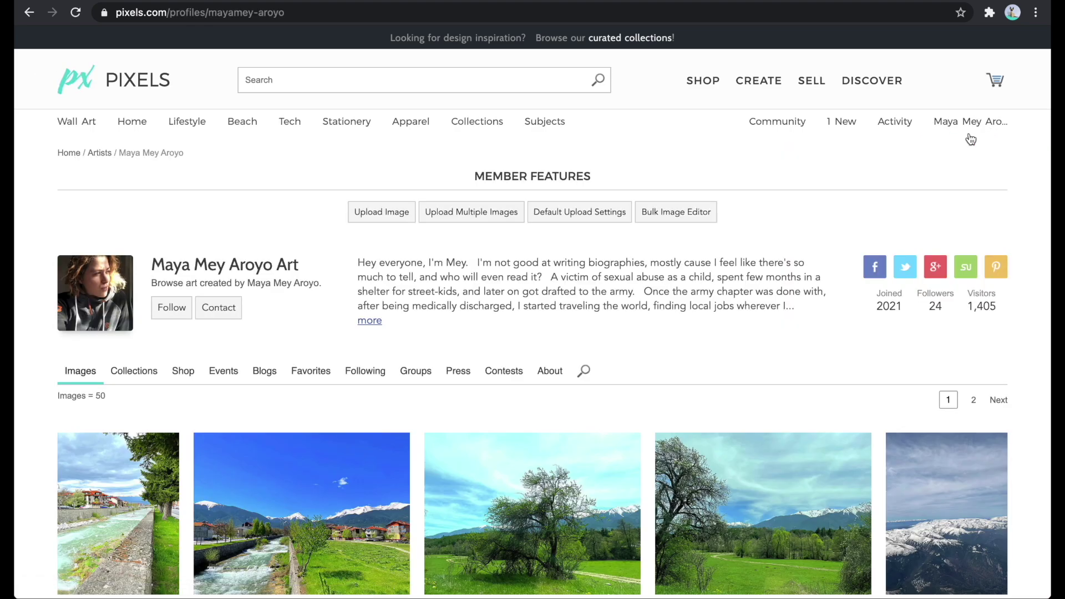
scroll(774, 349, "down", 4)
scroll(850, 339, "up", 4)
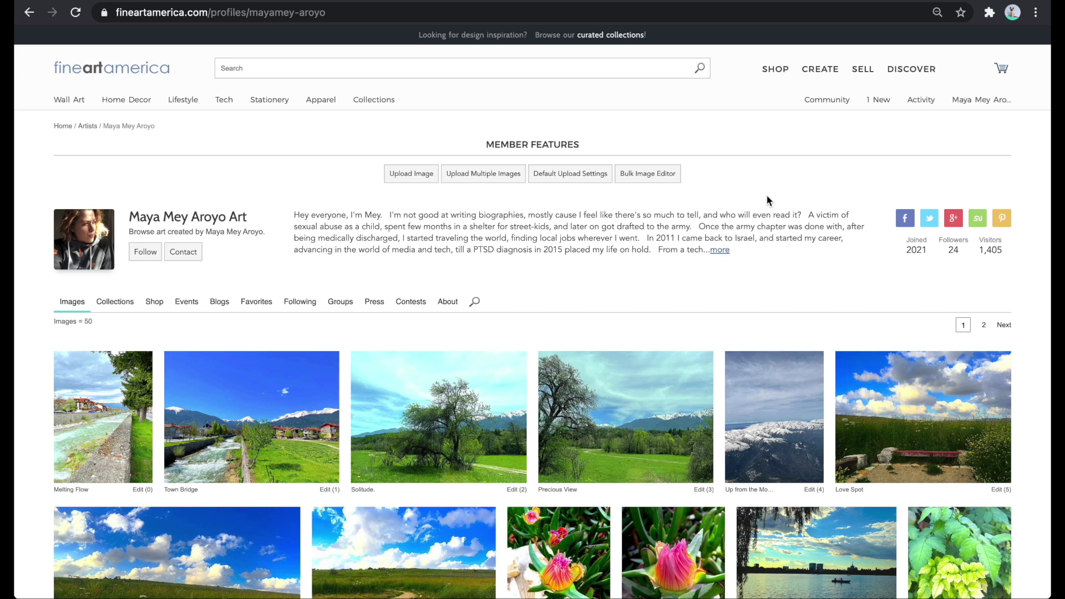
- Upload the sunset photo as a new image from the artist's Fine Art America profile
left_click(417, 181)
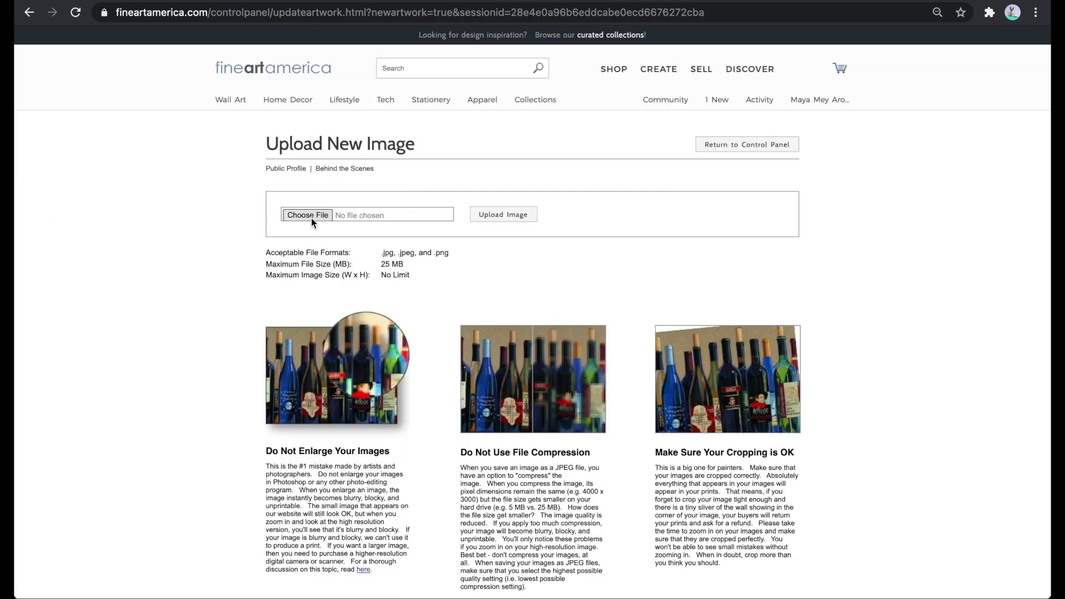
left_click(311, 218)
left_click(398, 225)
left_click(500, 218)
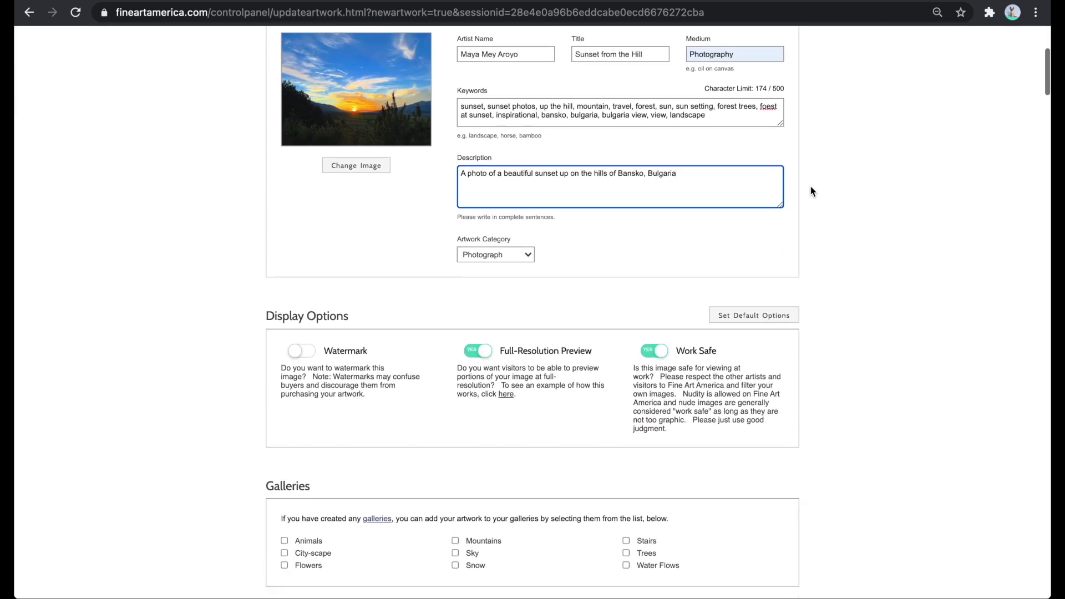
- Add the image to the Mountains and Trees galleries and to the artist's own group
scroll(809, 185, "down", 5)
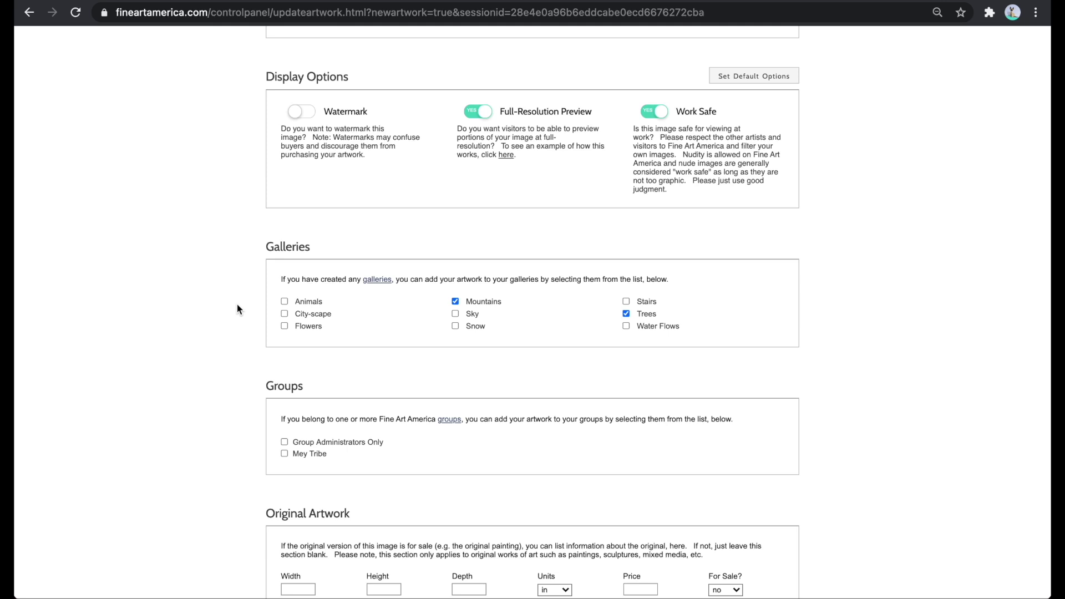
scroll(238, 304, "down", 3)
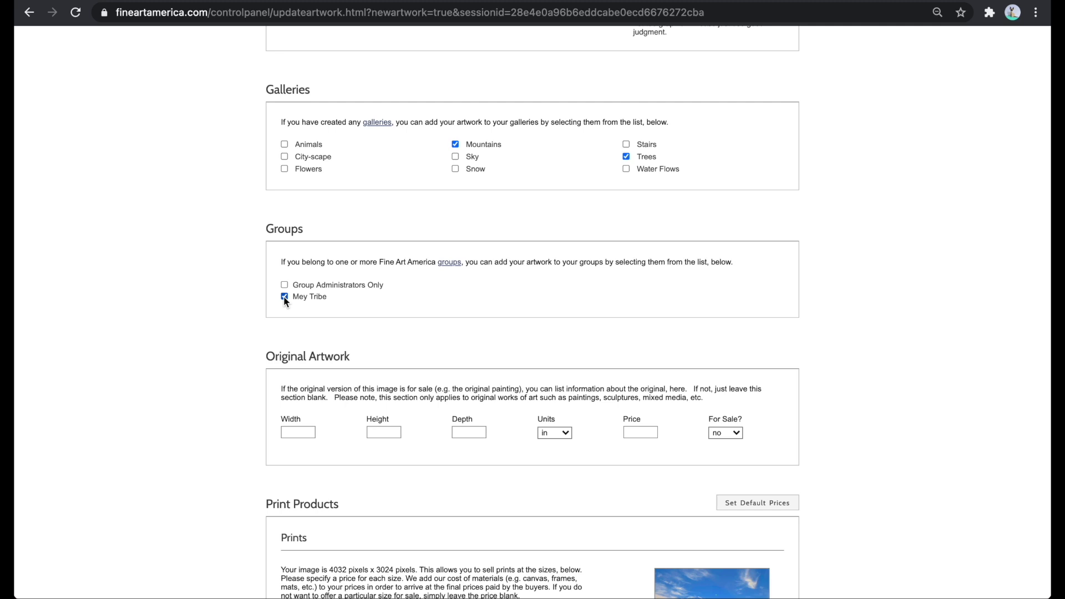
- Examine the original artwork fields and the mark-ups for prints, greeting cards and throw pillows
scroll(215, 264, "down", 5)
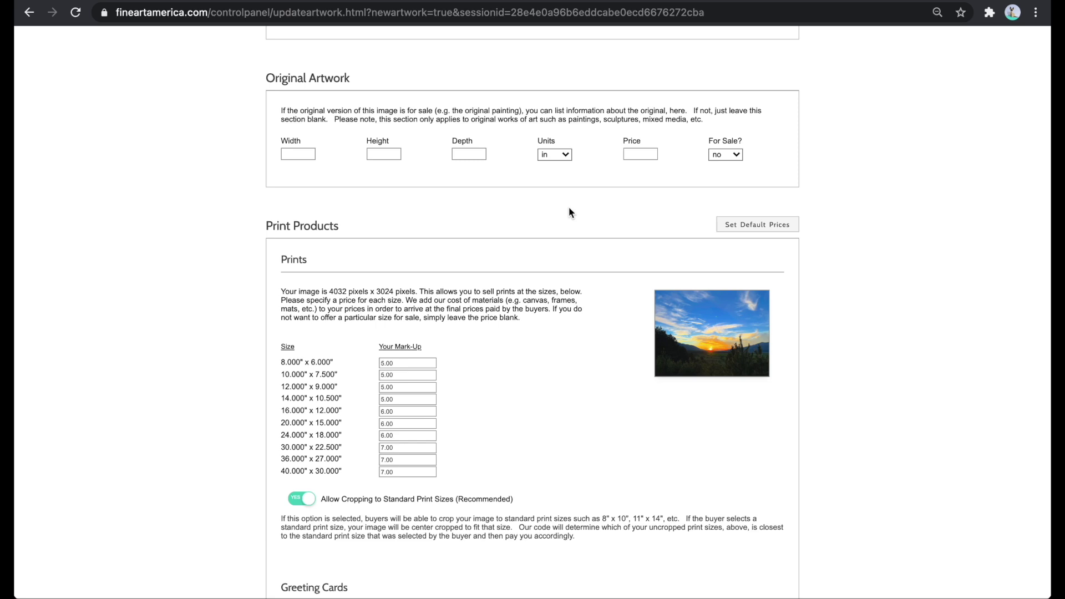
scroll(568, 207, "down", 3)
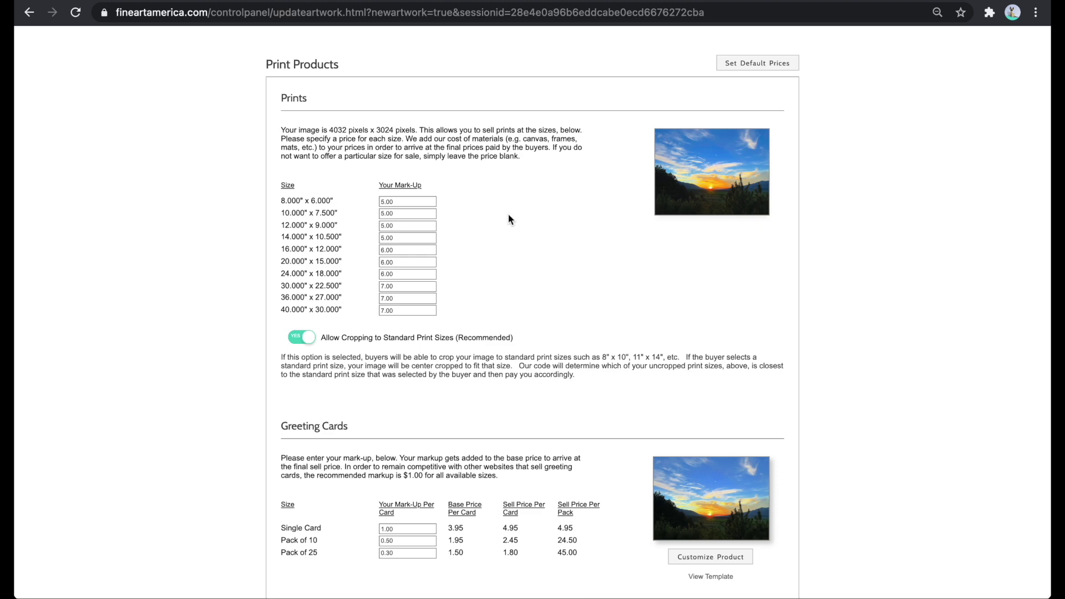
scroll(508, 214, "down", 5)
scroll(508, 214, "up", 5)
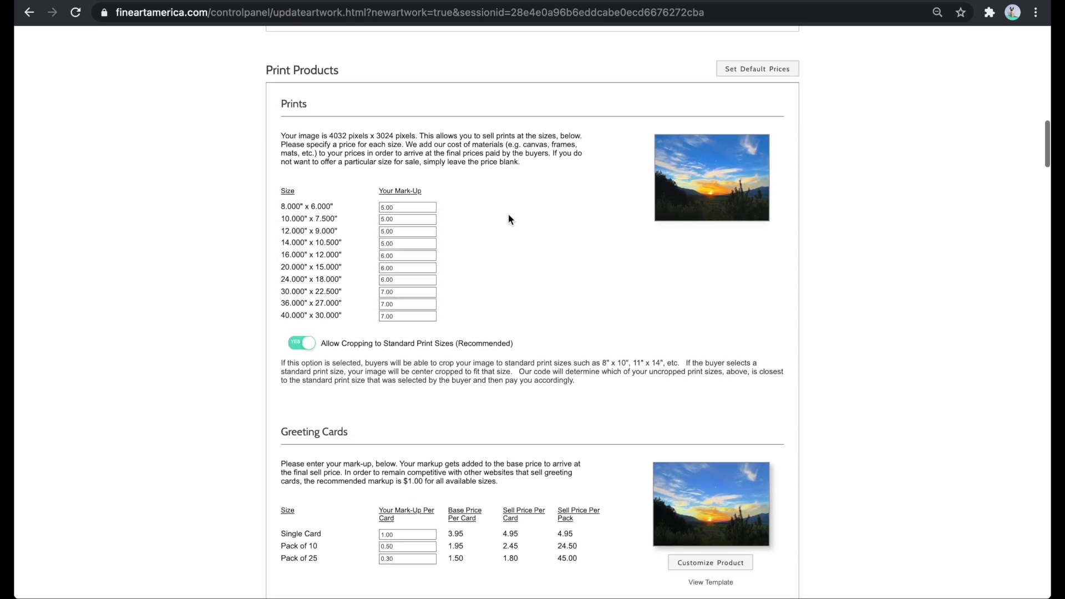
scroll(508, 214, "up", 1)
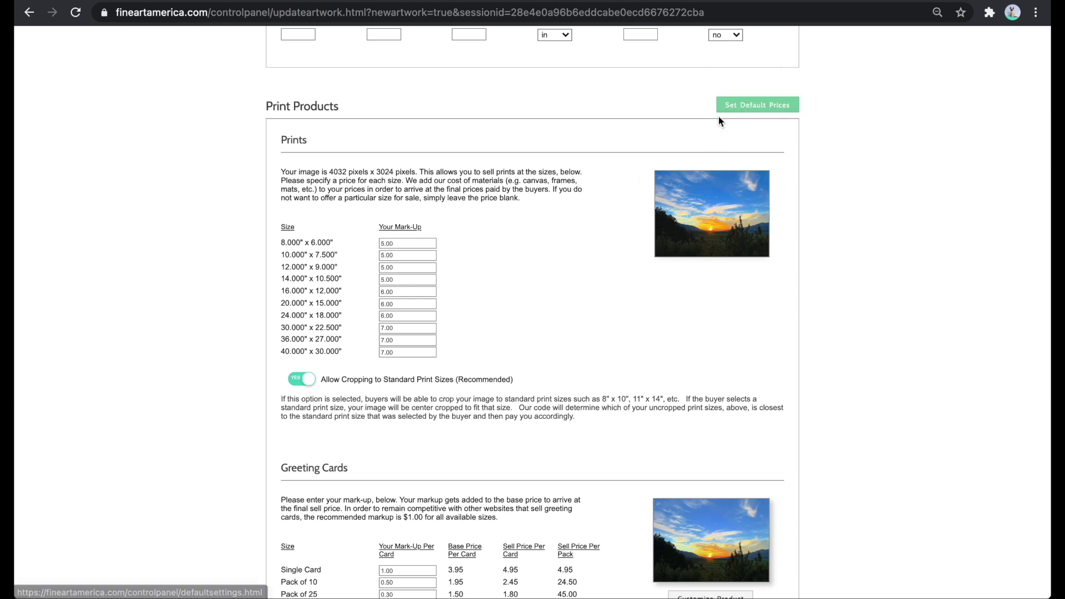
scroll(619, 172, "down", 3)
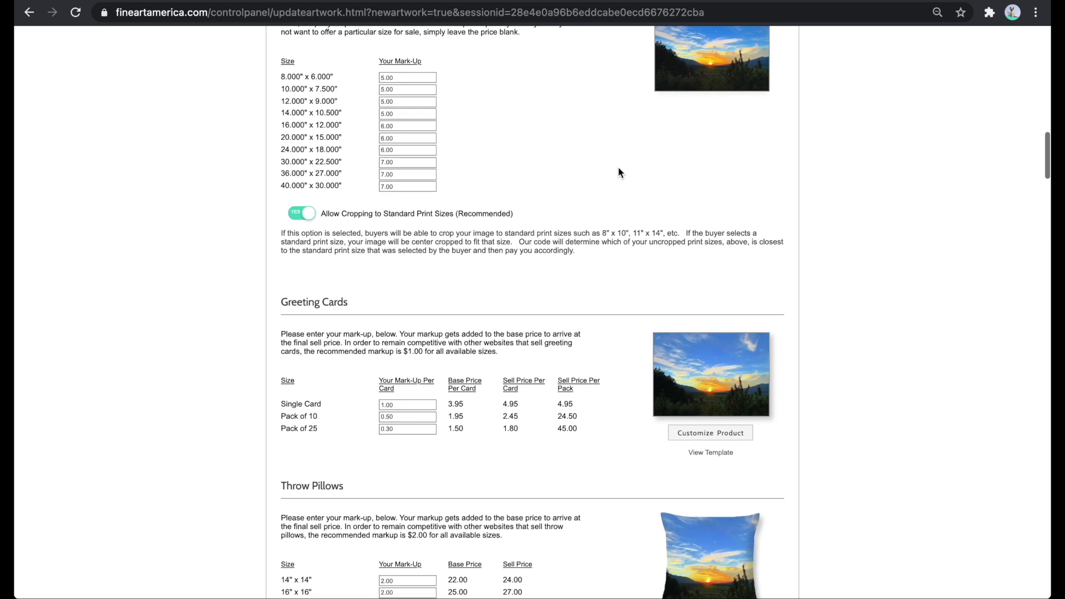
scroll(619, 172, "down", 4)
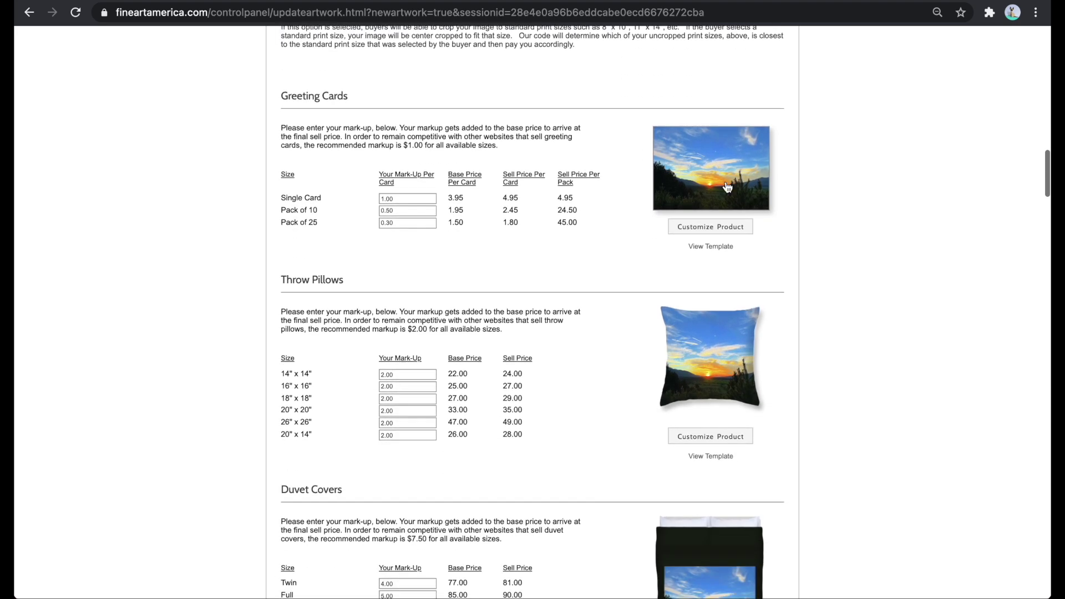
- Customize the duvet cover by enlarging the image to its maximum size, and close the customization view
scroll(605, 255, "down", 2)
scroll(603, 255, "down", 4)
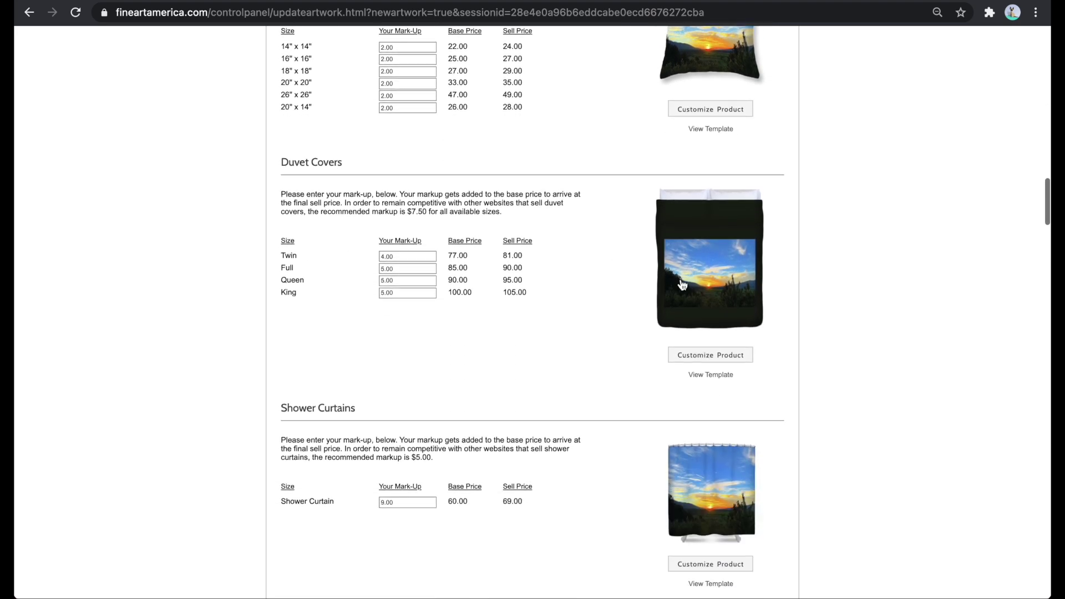
left_click(682, 284)
left_click_drag(660, 299, 765, 302)
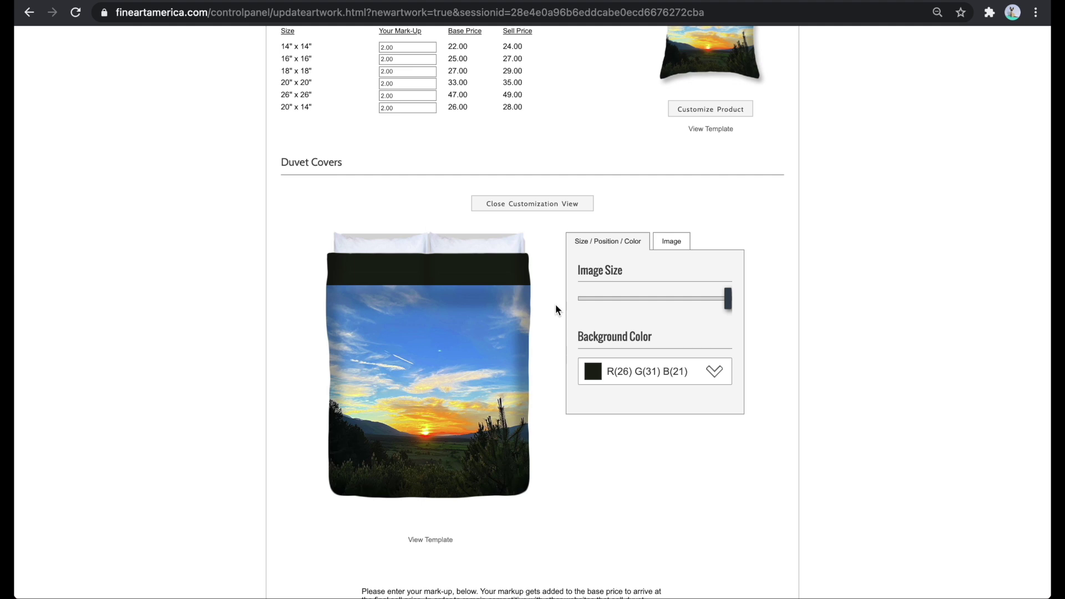
left_click(542, 203)
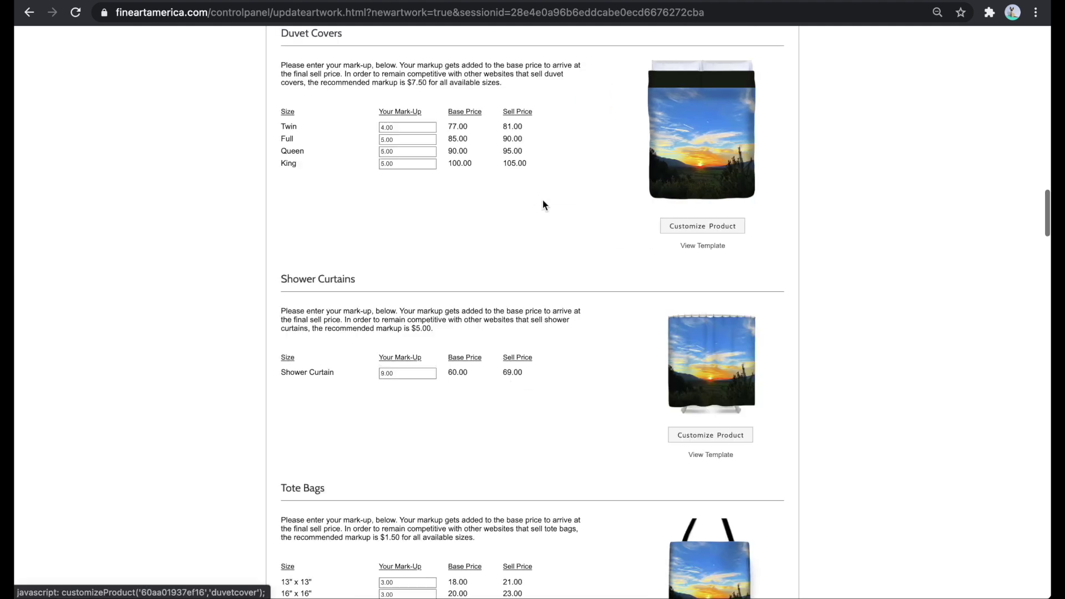
- Clear the duvet cover mark-ups for the Twin, Full, Queen and King sizes
double_click(405, 127)
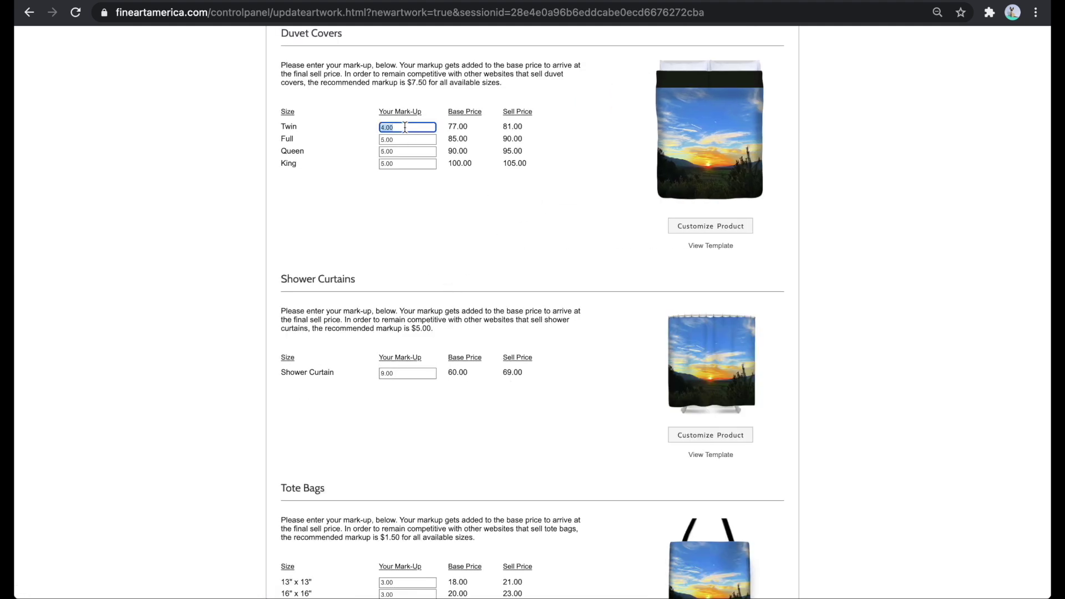
key("BackSpace")
key("Tab")
key("BackSpace")
key("Tab")
key("BackSpace")
key("Tab")
key("BackSpace")
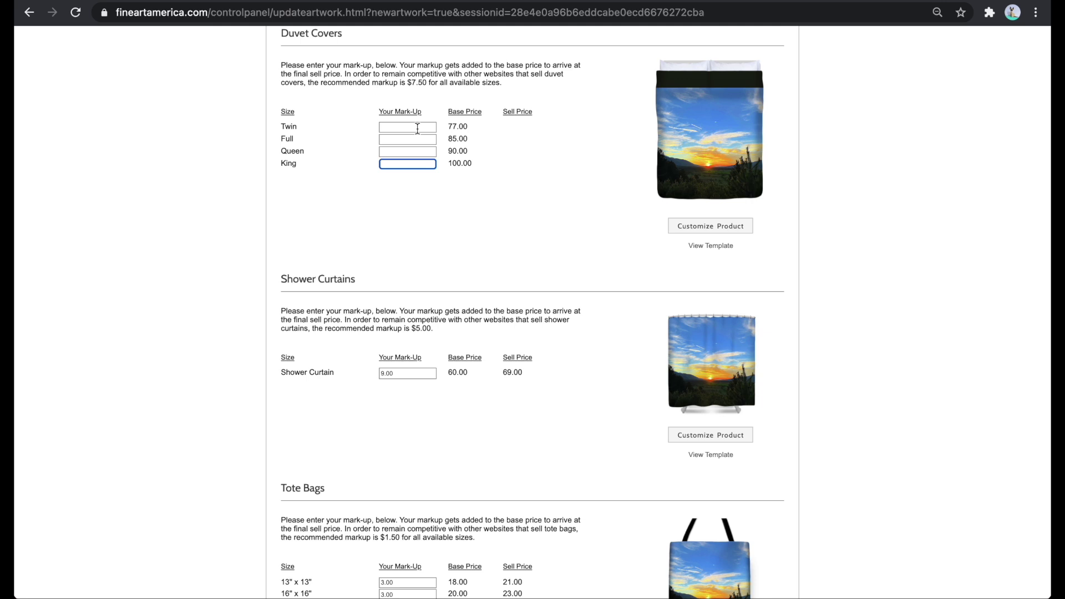
- Customize the phone case by shifting the image slightly upward, and close the customization view
scroll(564, 255, "down", 3)
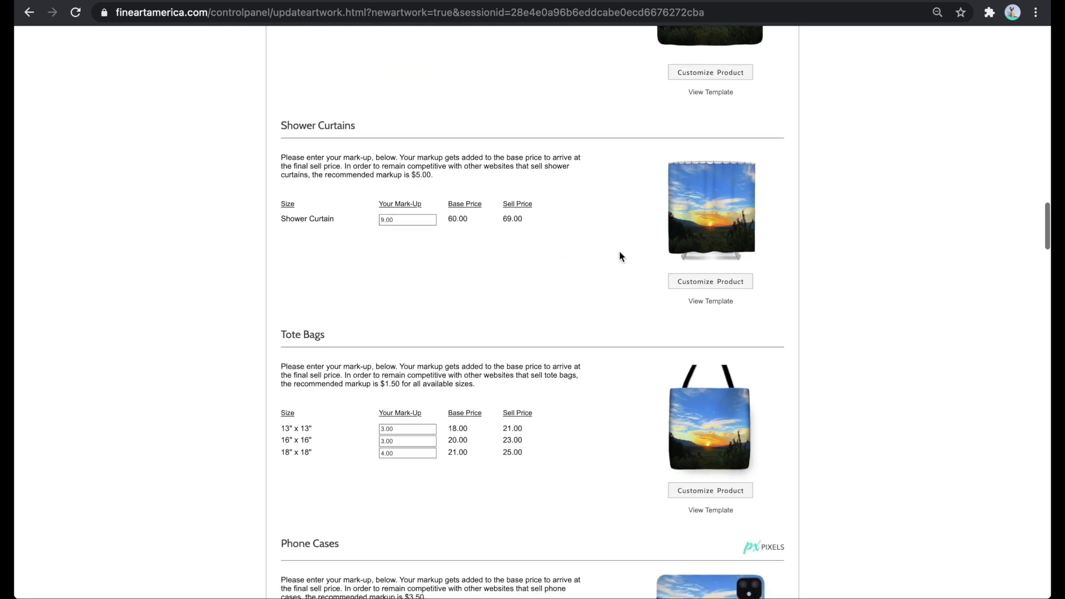
scroll(677, 252, "down", 6)
left_click(706, 260)
left_click_drag(451, 336, 451, 326)
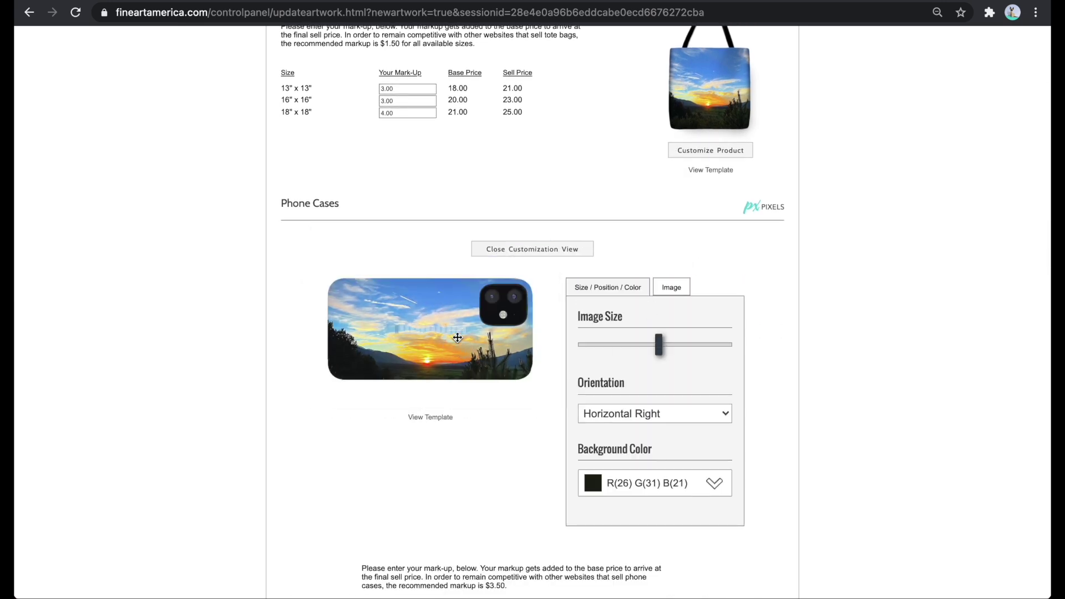
left_click(524, 249)
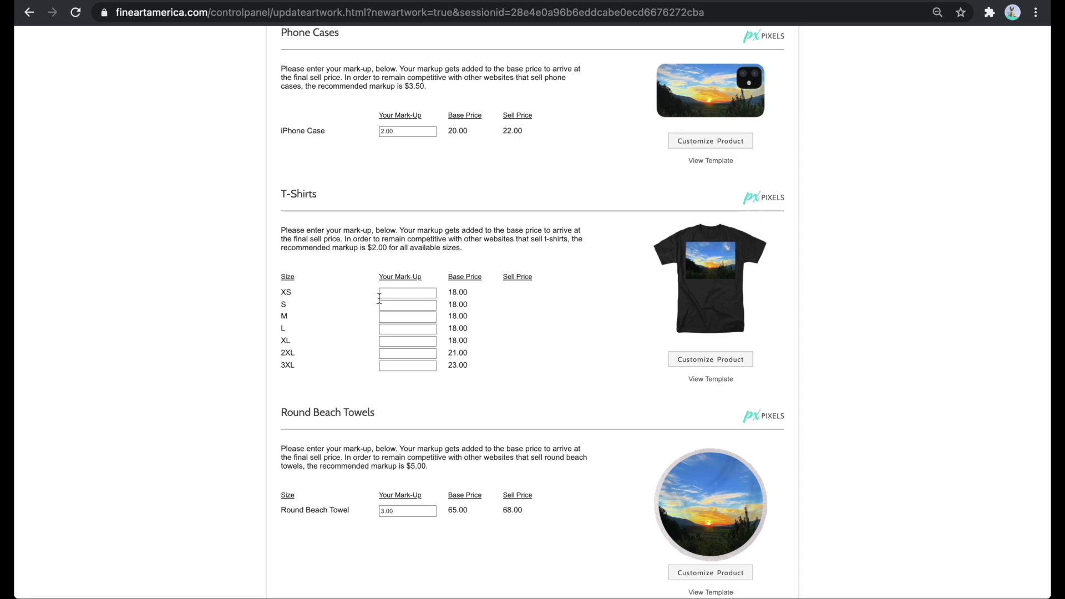
- Customize the beach and bath towels by shifting the image slightly upward, and close the customization view
scroll(534, 310, "down", 5)
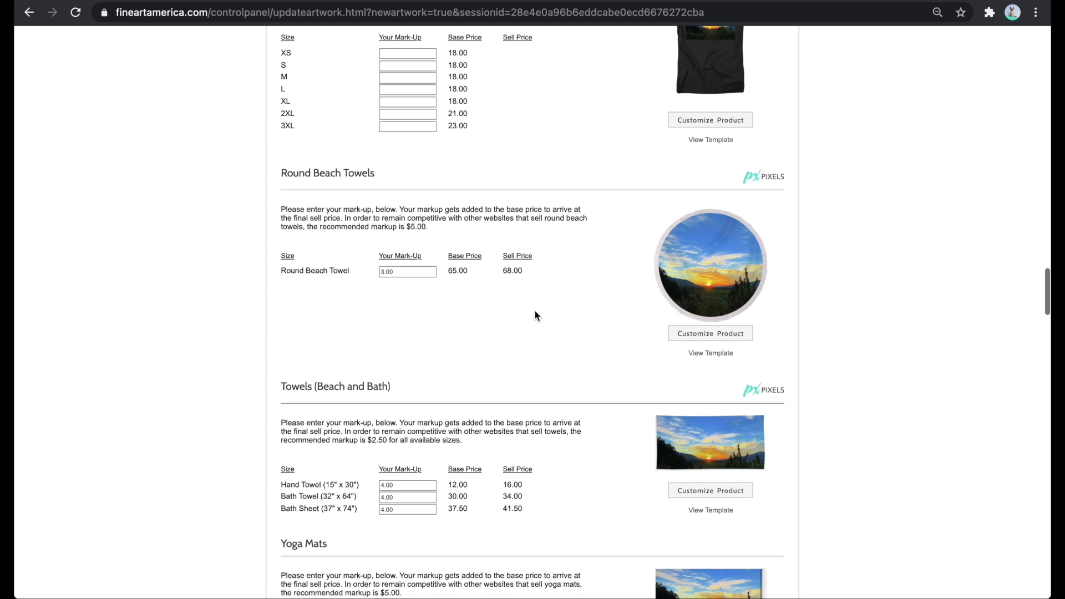
scroll(473, 278, "down", 4)
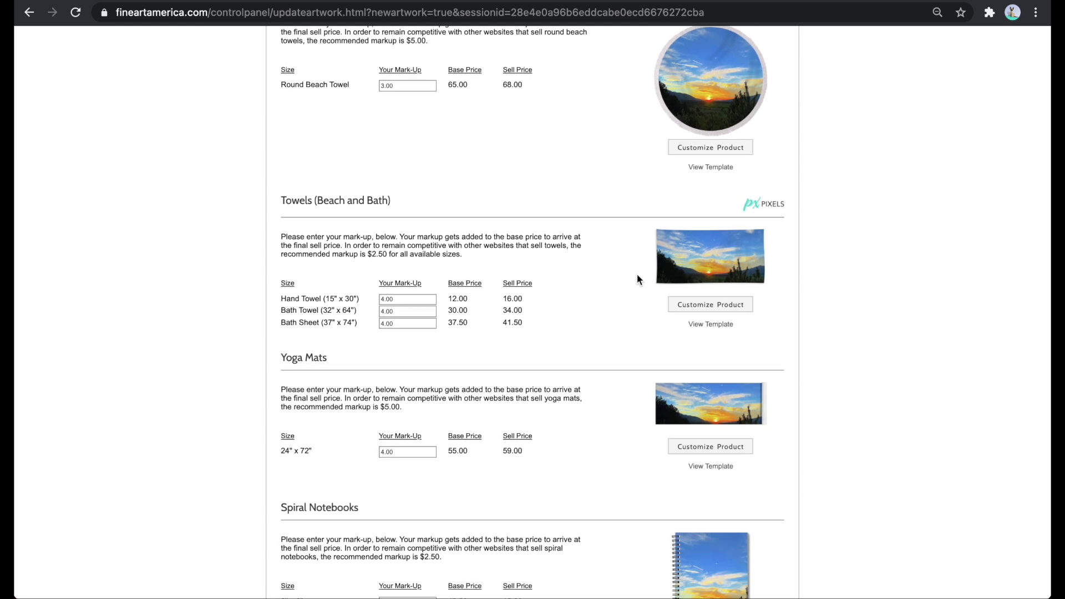
left_click(684, 261)
left_click_drag(471, 326, 475, 317)
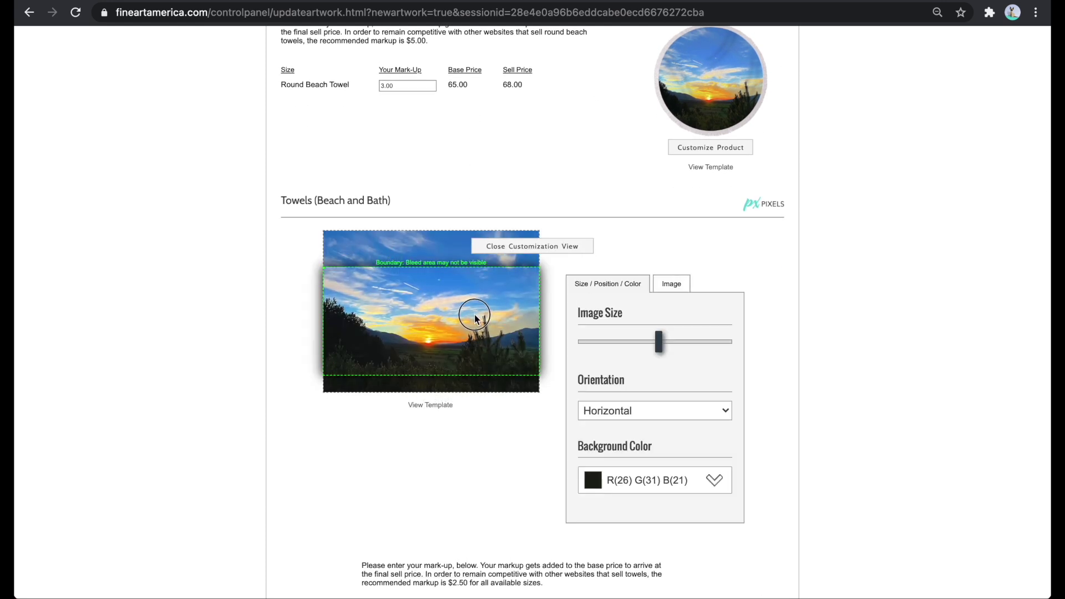
left_click(525, 247)
- Customize the yoga mat by moving the image slightly upward, and close the customization view
left_click(694, 251)
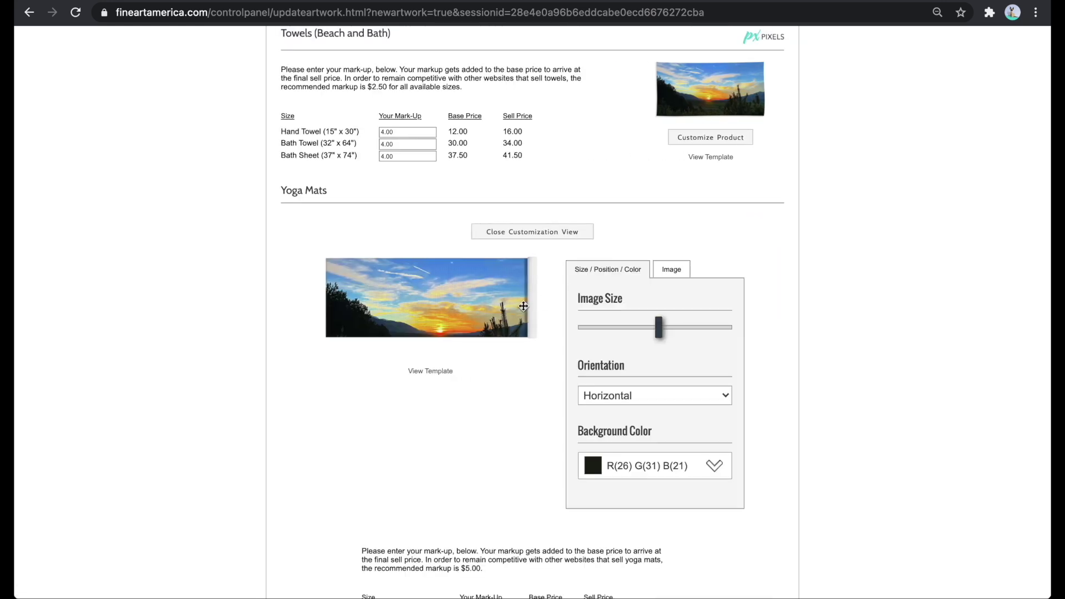
left_click_drag(454, 309, 453, 294)
left_click(540, 241)
- Customize the portable battery charger by moving the image slightly upward, and close the customization view
scroll(661, 288, "down", 3)
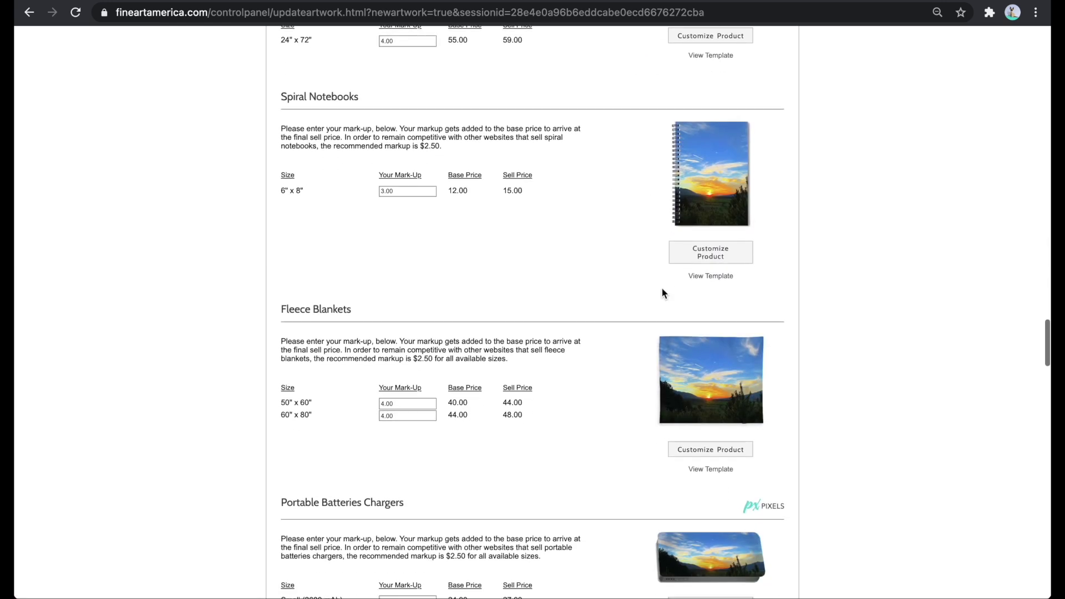
scroll(733, 181, "down", 3)
scroll(741, 253, "down", 3)
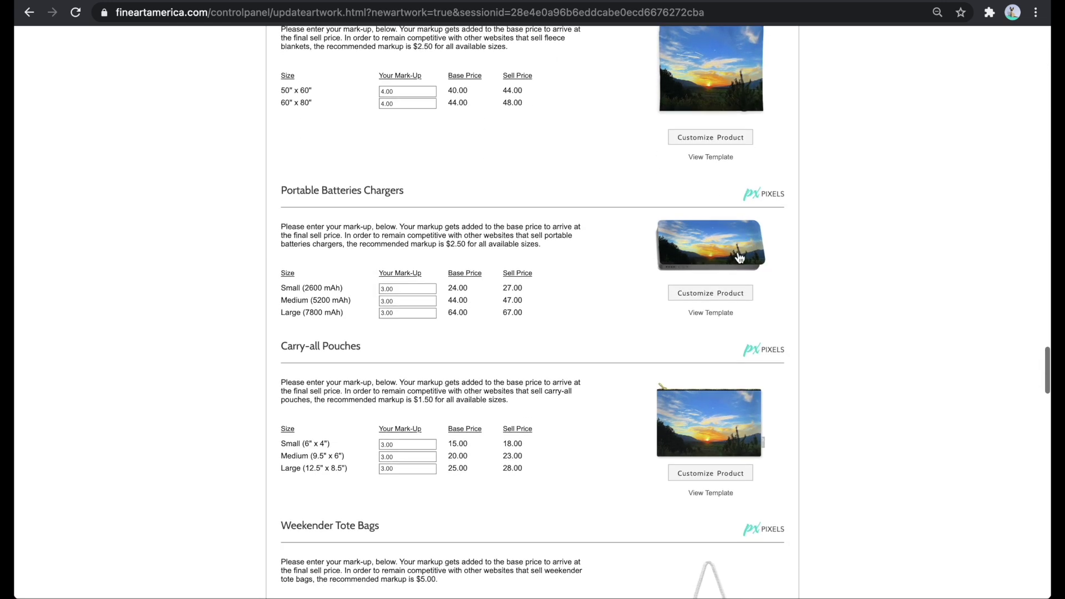
left_click(720, 247)
left_click_drag(456, 311, 455, 298)
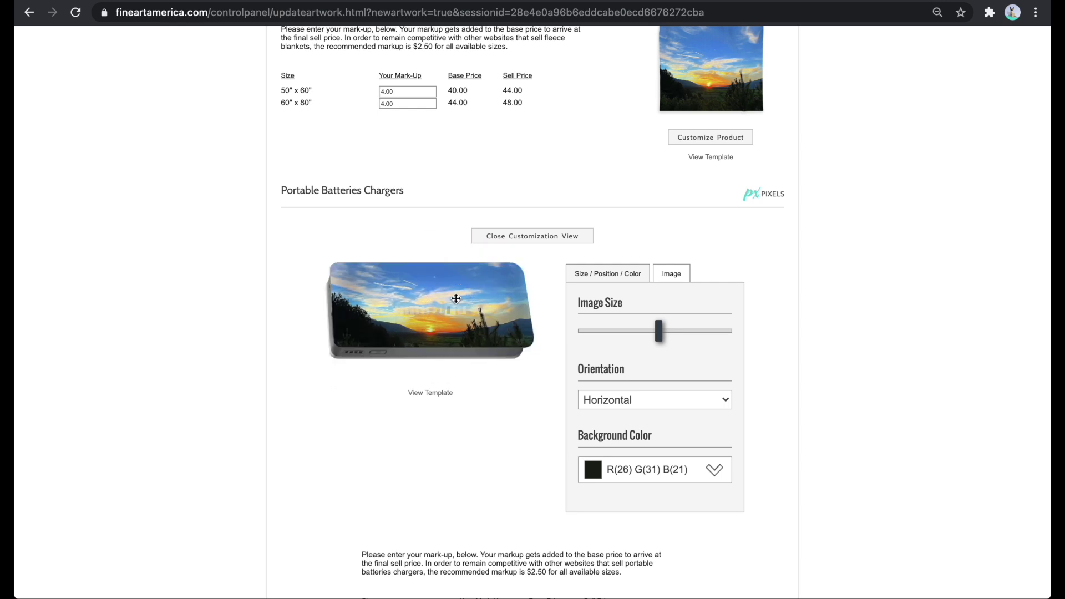
left_click(532, 235)
- Customize the coffee mug by enlarging the image close to its maximum size, and close the customization view
scroll(601, 267, "down", 4)
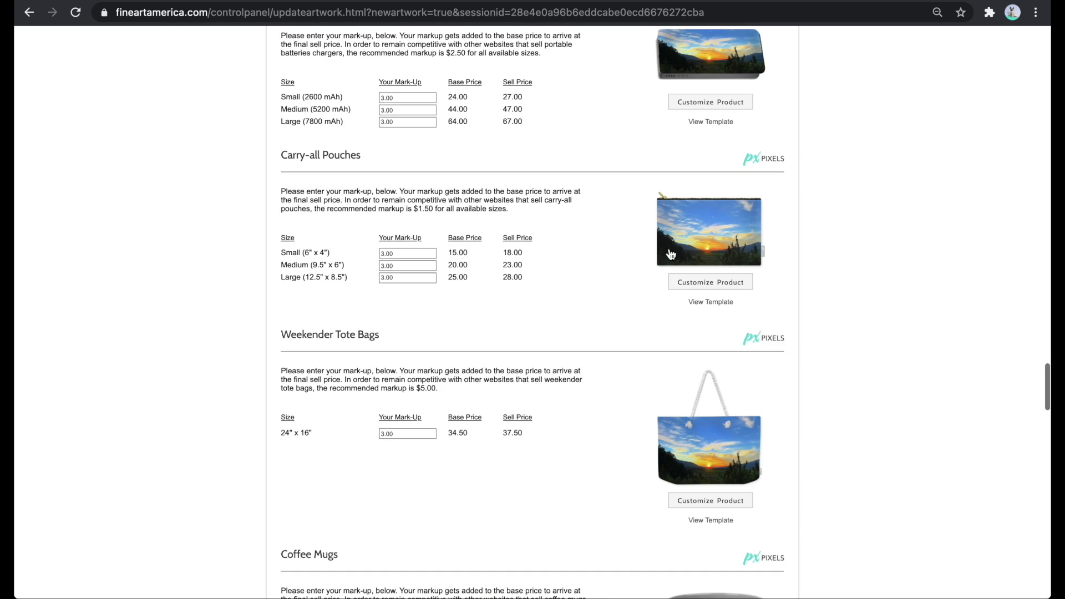
scroll(607, 255, "down", 4)
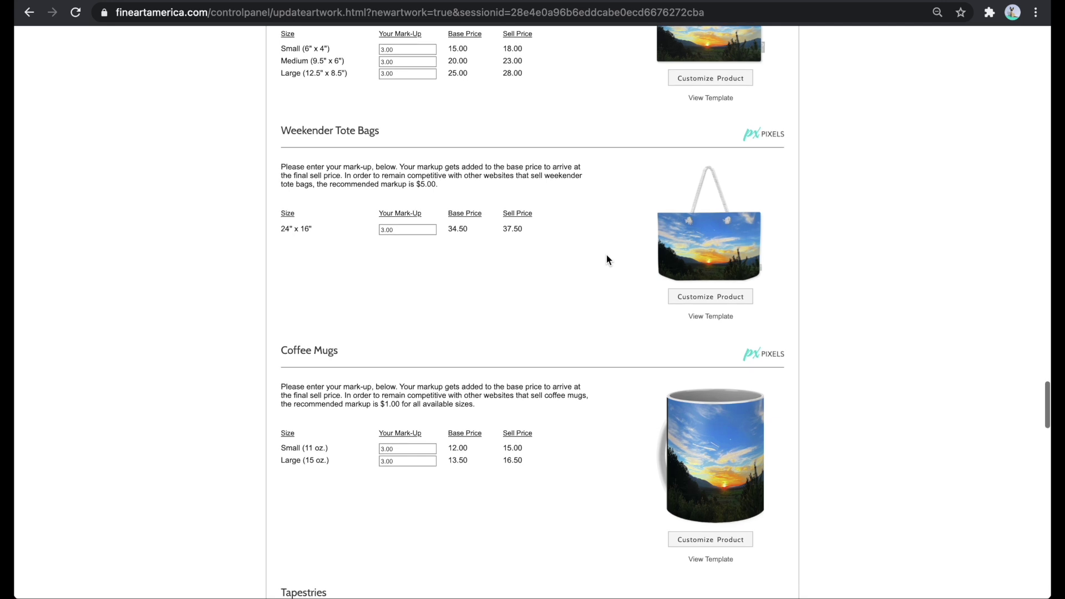
left_click(711, 539)
scroll(613, 333, "down", 3)
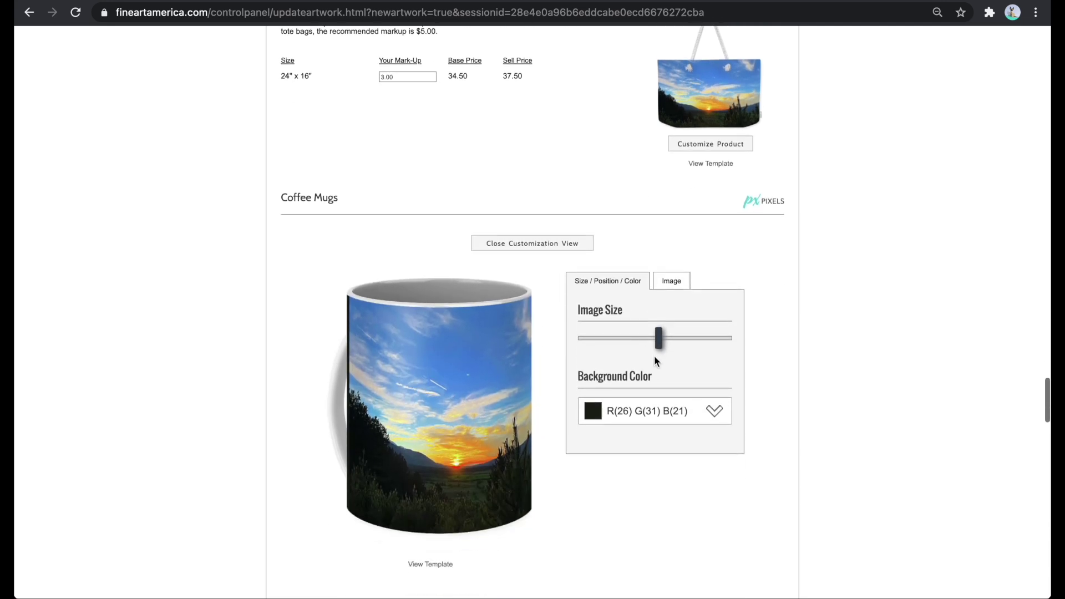
left_click(659, 345)
left_click_drag(658, 345, 721, 339)
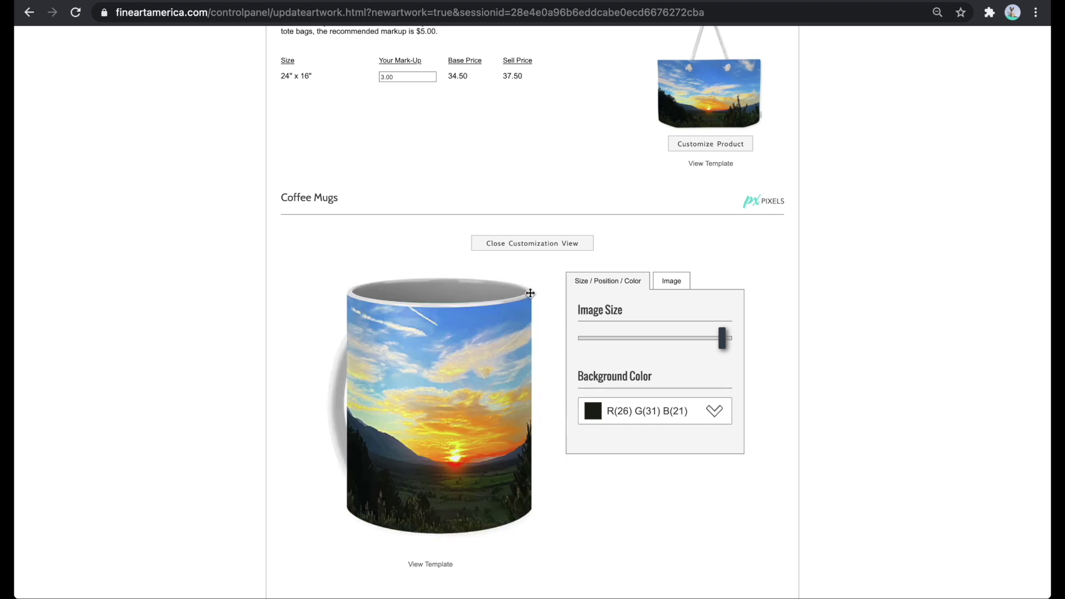
left_click(529, 244)
- Check the image placement on the face mask in its customization view, and close the view
scroll(646, 279, "down", 5)
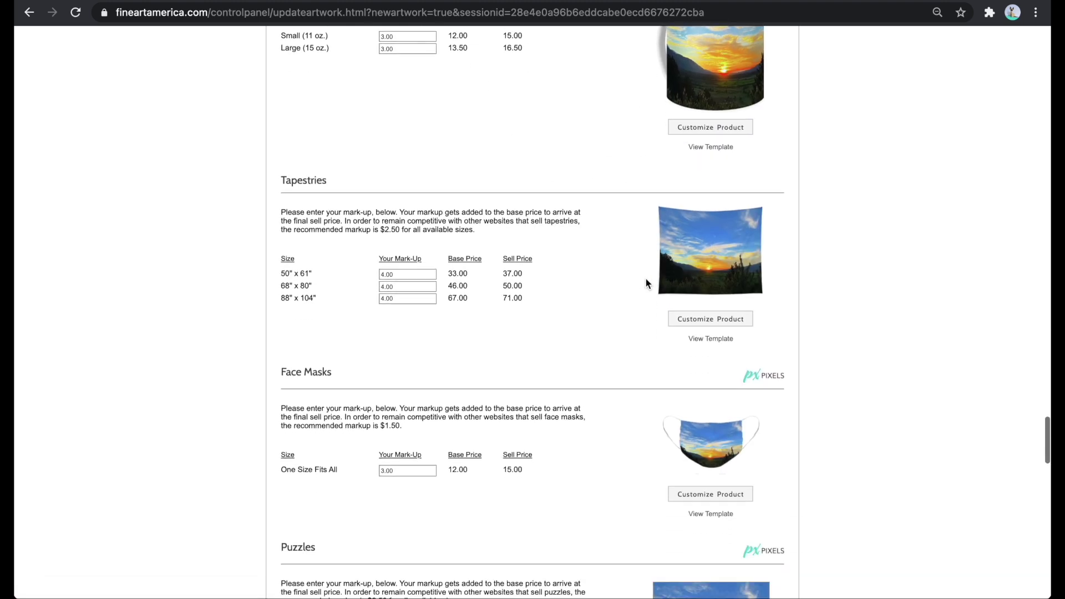
left_click(702, 379)
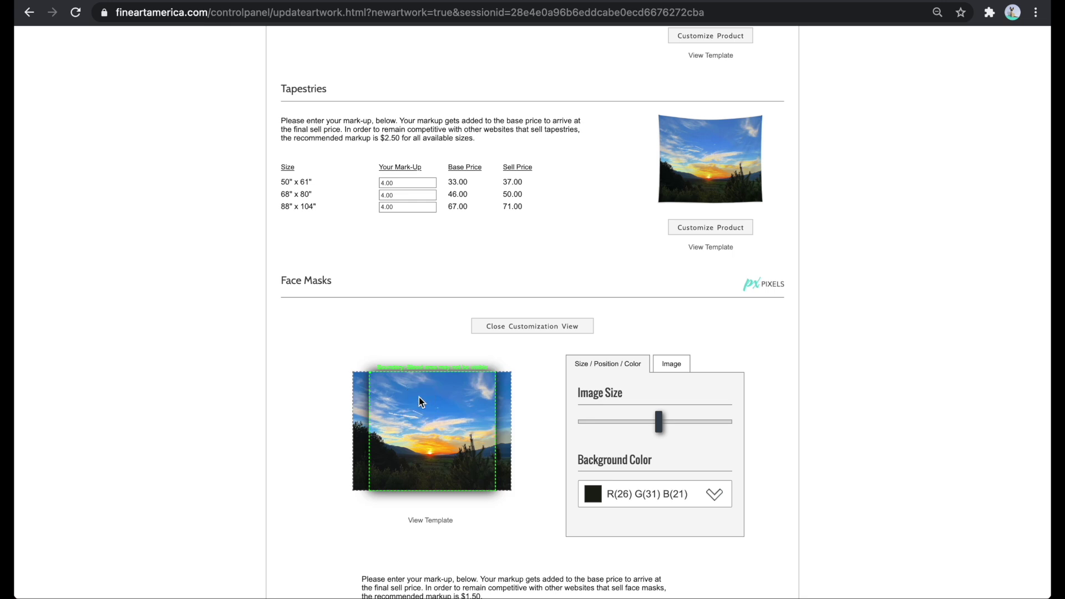
left_click(531, 327)
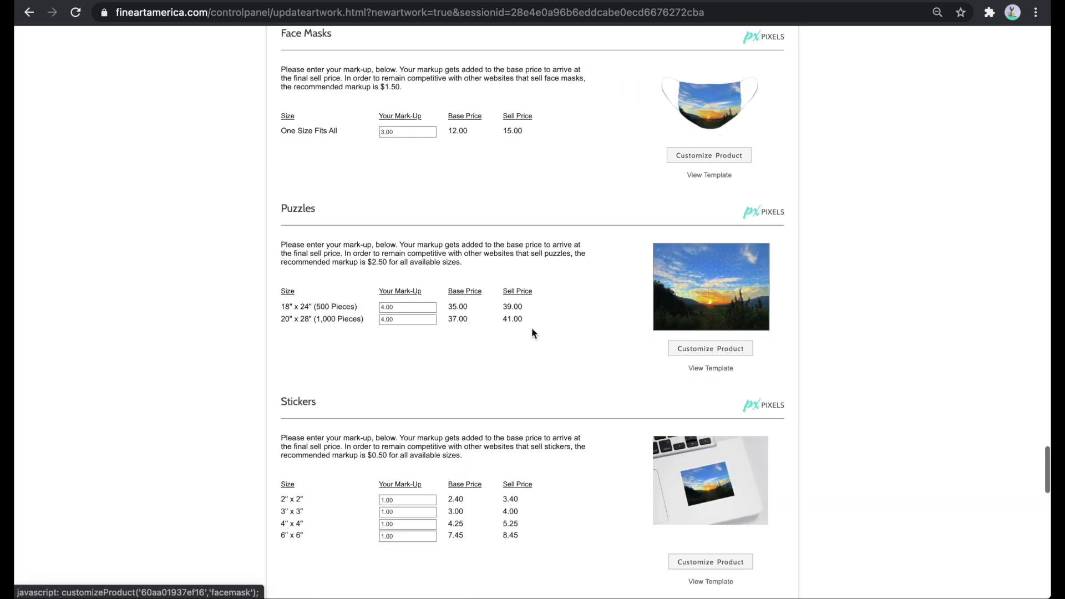
- Examine the puzzle and sticker mark-ups, the royalty-free and rights-managed licensing prices, and the digital streaming and Twitter options
scroll(581, 253, "down", 2)
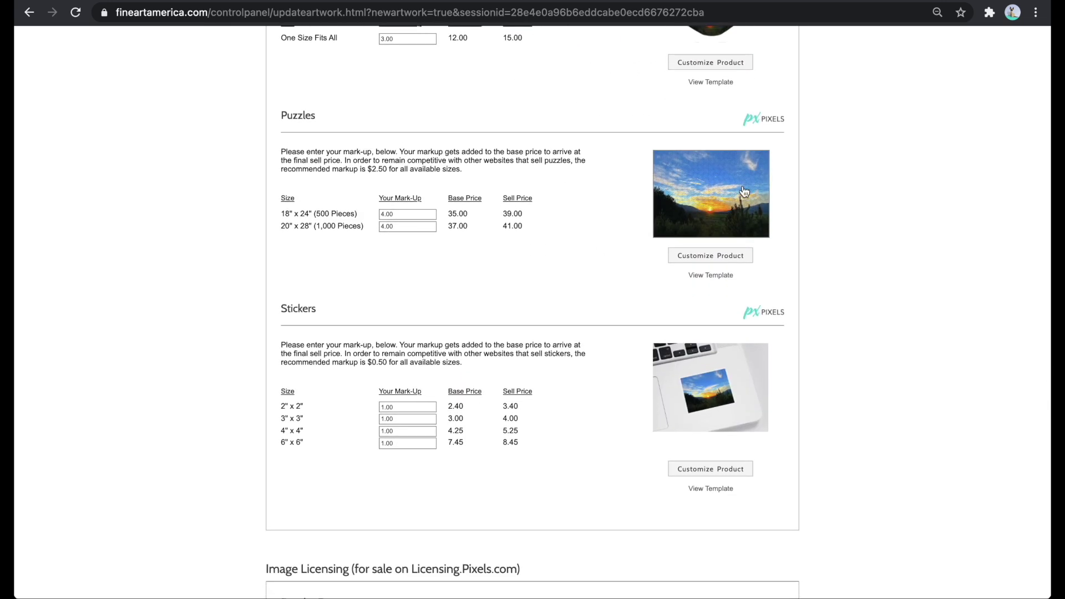
scroll(605, 321, "down", 2)
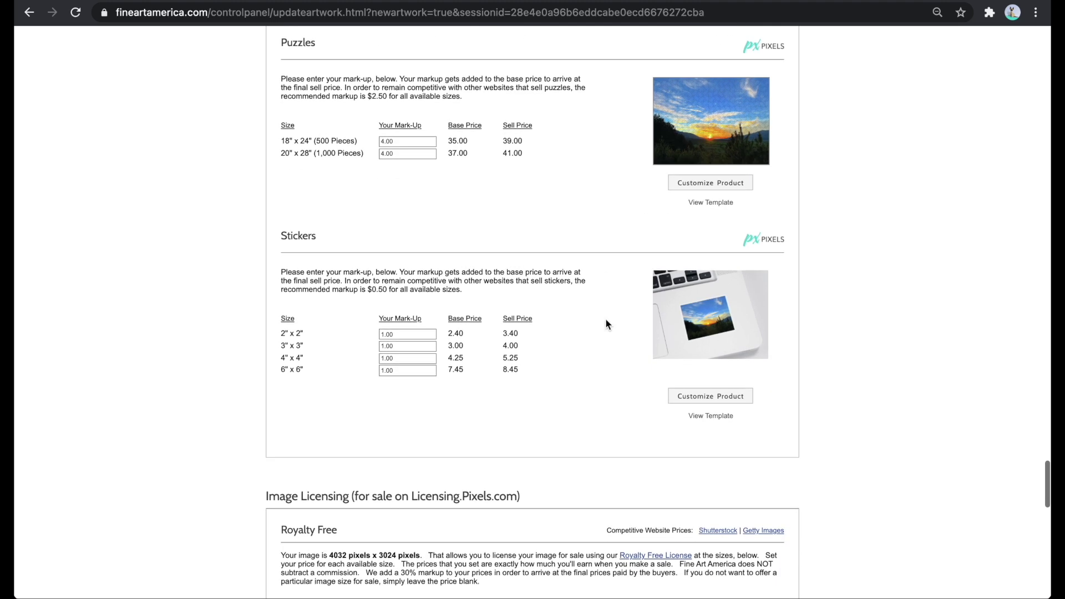
scroll(609, 302, "down", 7)
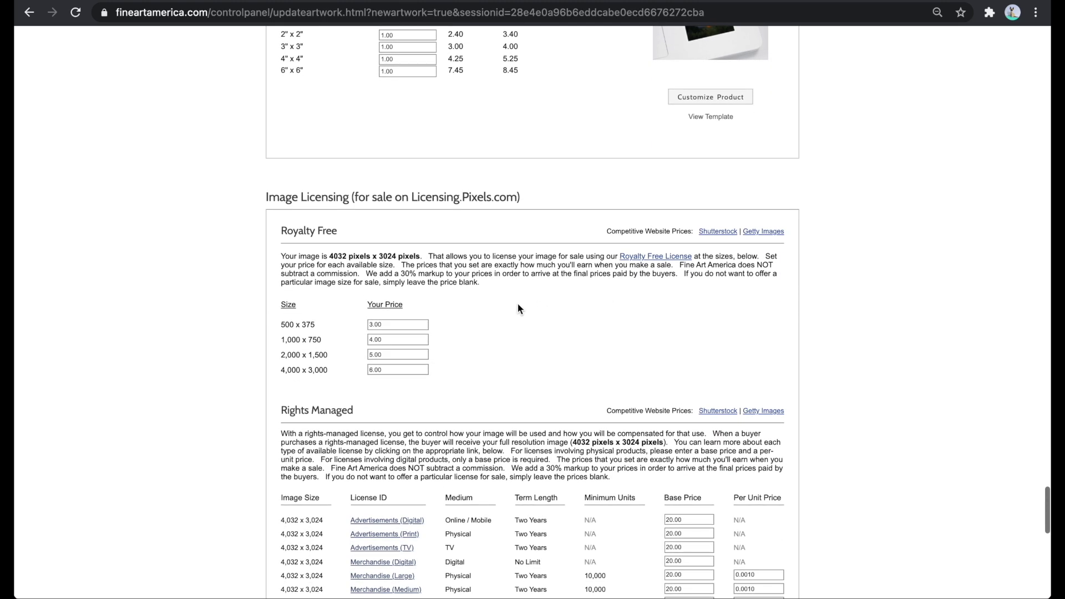
scroll(517, 305, "down", 1)
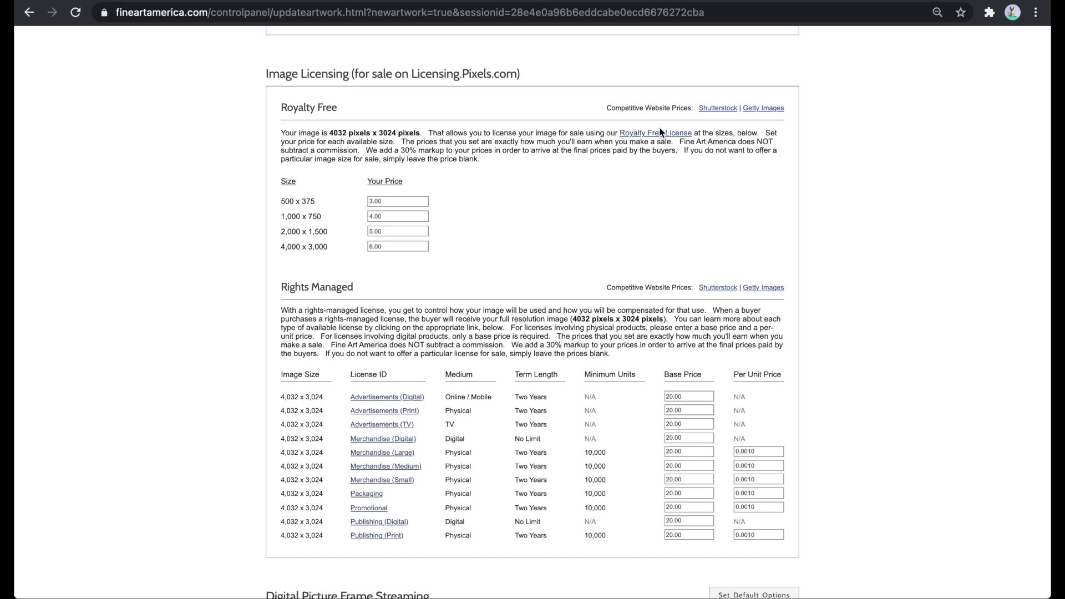
scroll(549, 153, "down", 3)
scroll(549, 153, "down", 1)
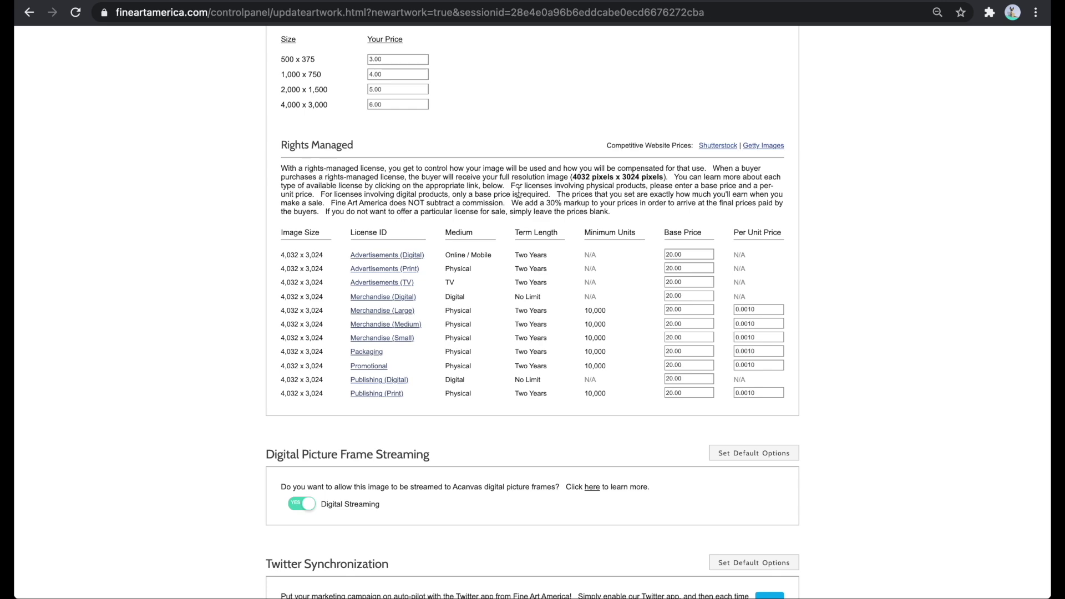
scroll(518, 192, "down", 5)
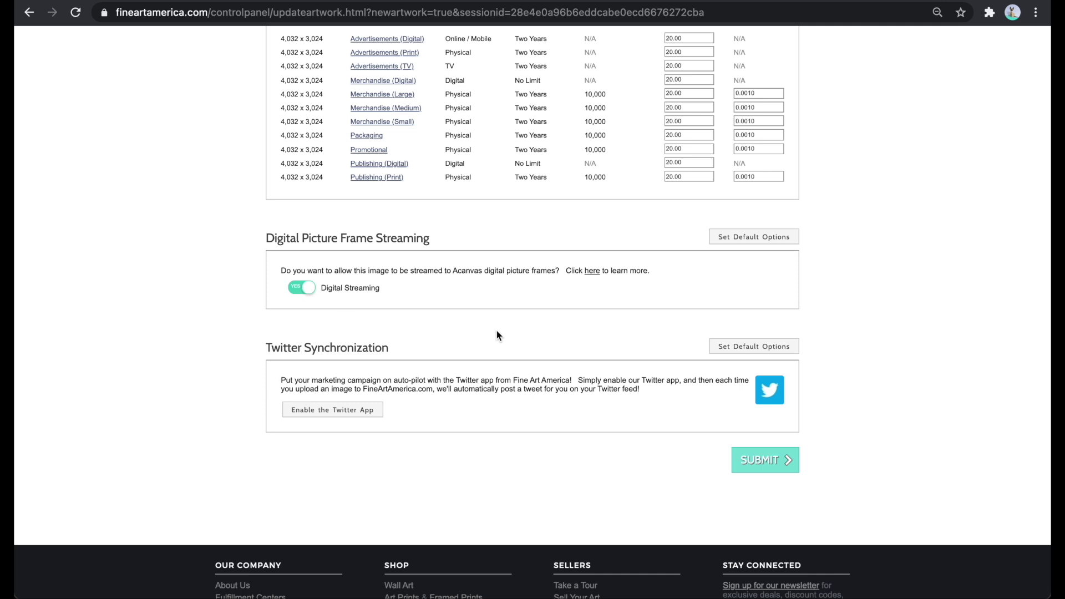
scroll(512, 335, "down", 1)
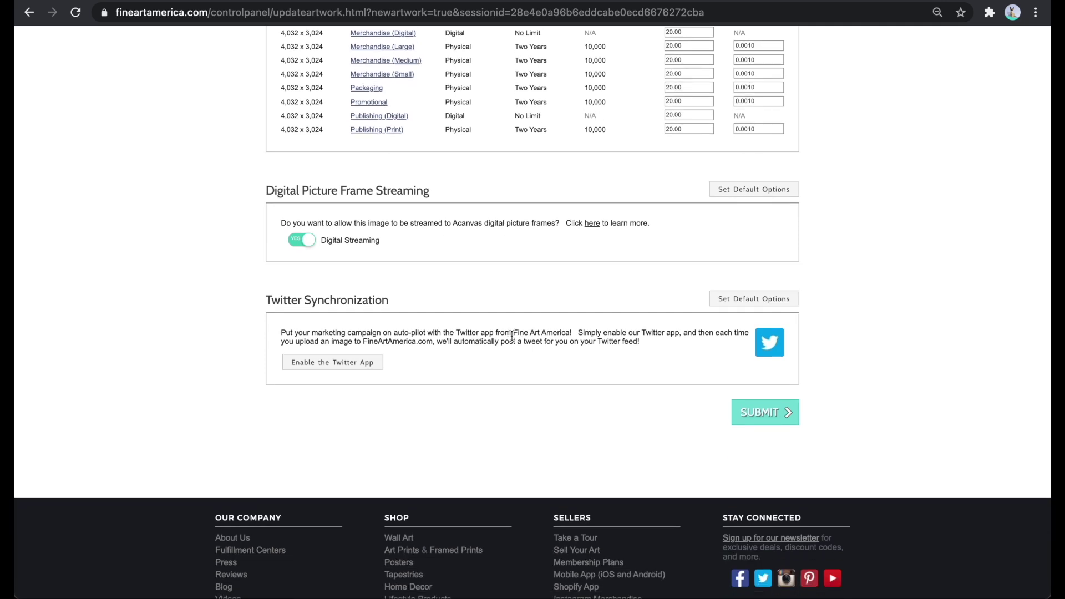
- Submit the artwork listing, and open the artist's profile from the new image's page
left_click(767, 414)
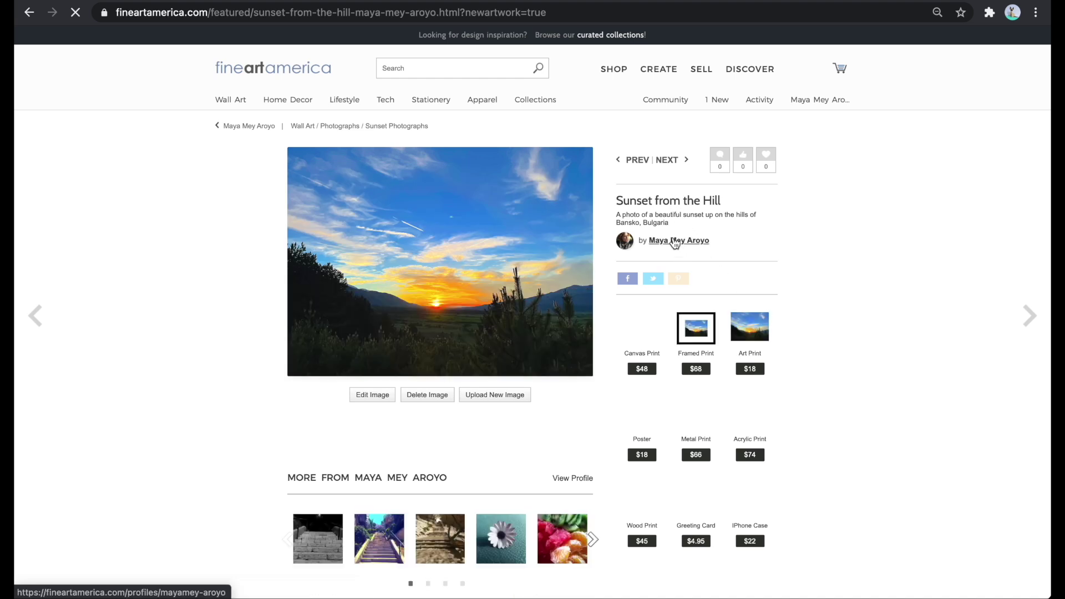
left_click(679, 241)
left_click(154, 302)
- Reload the artist's own Pixels website and check its collections and artwork section for the new sunset photo
scroll(471, 284, "down", 20)
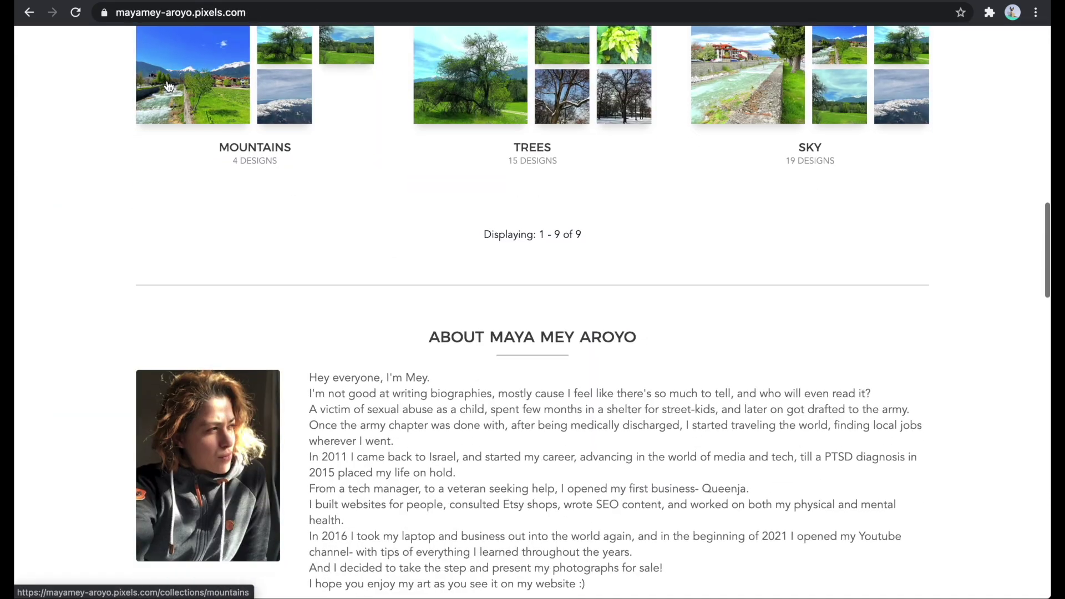
left_click(76, 12)
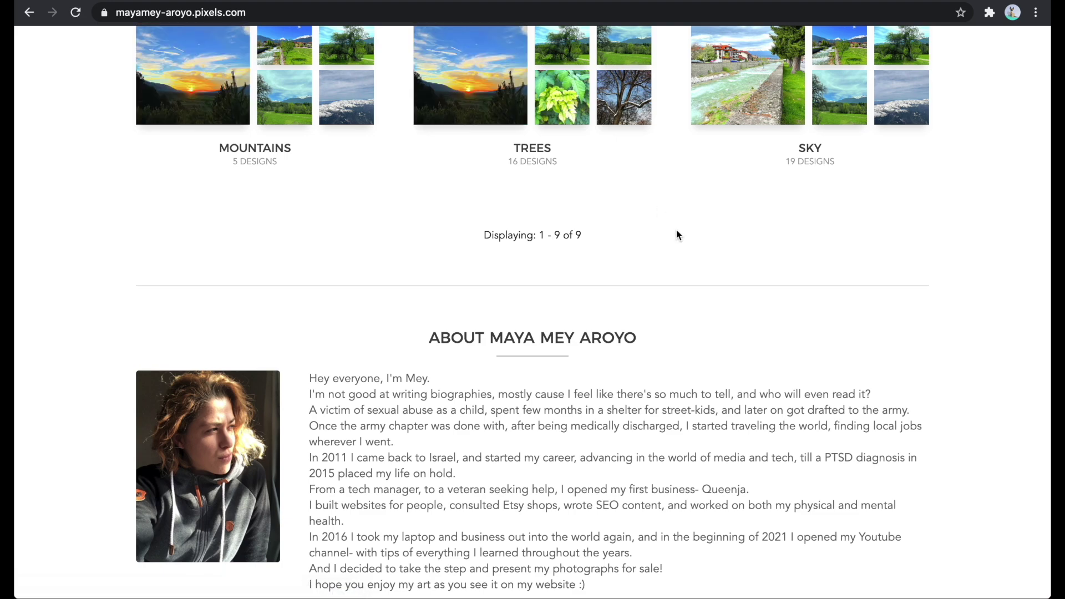
scroll(706, 281, "down", 9)
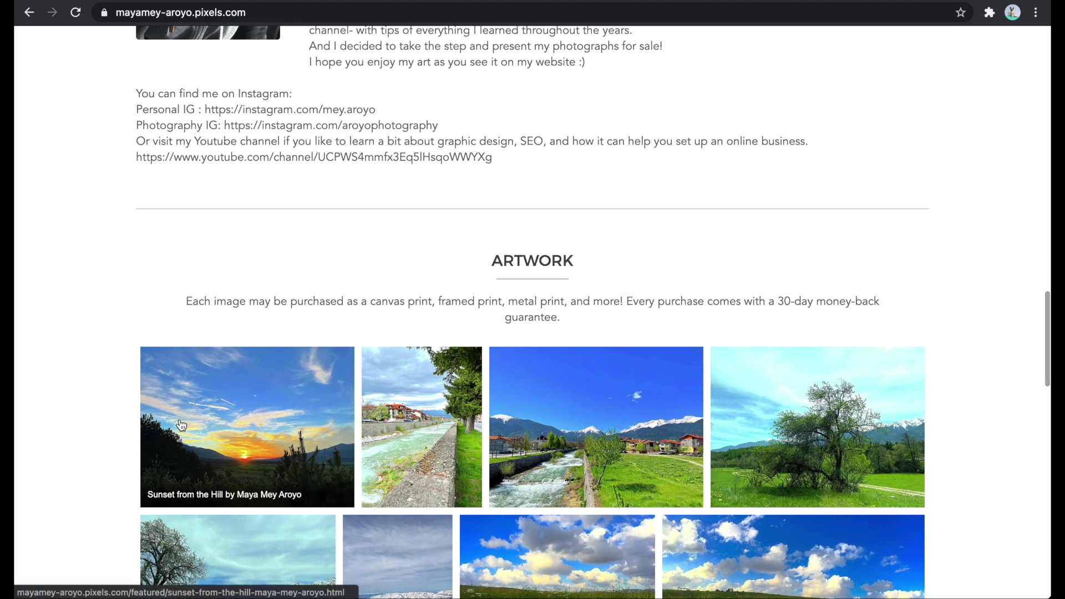
- Return to the artist's Pixels.com profile and reload it to check its image list
key("alt+Left")
scroll(411, 145, "down", 2)
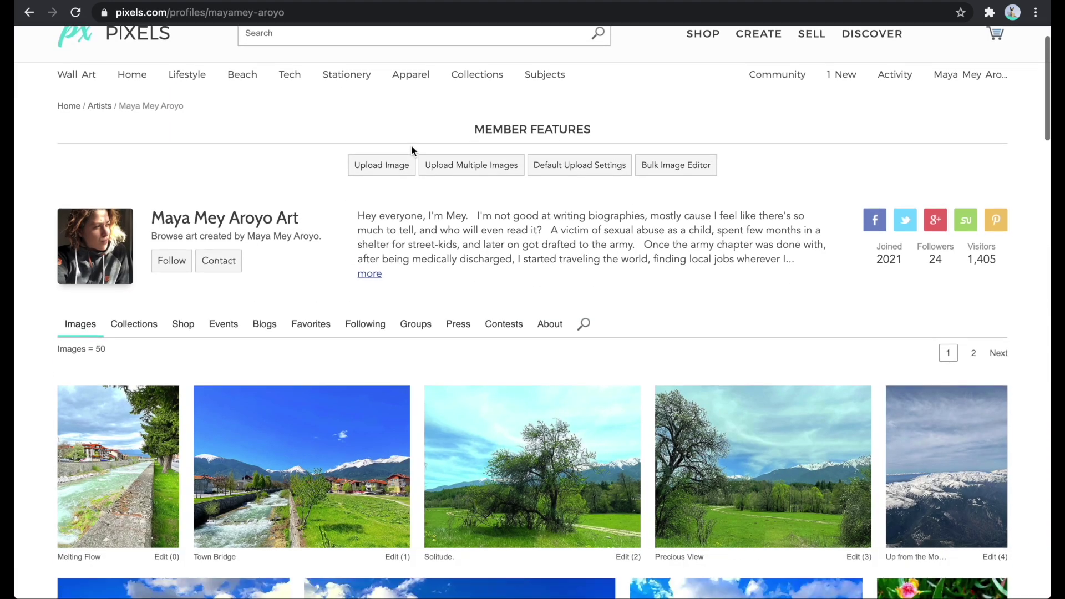
left_click(76, 13)
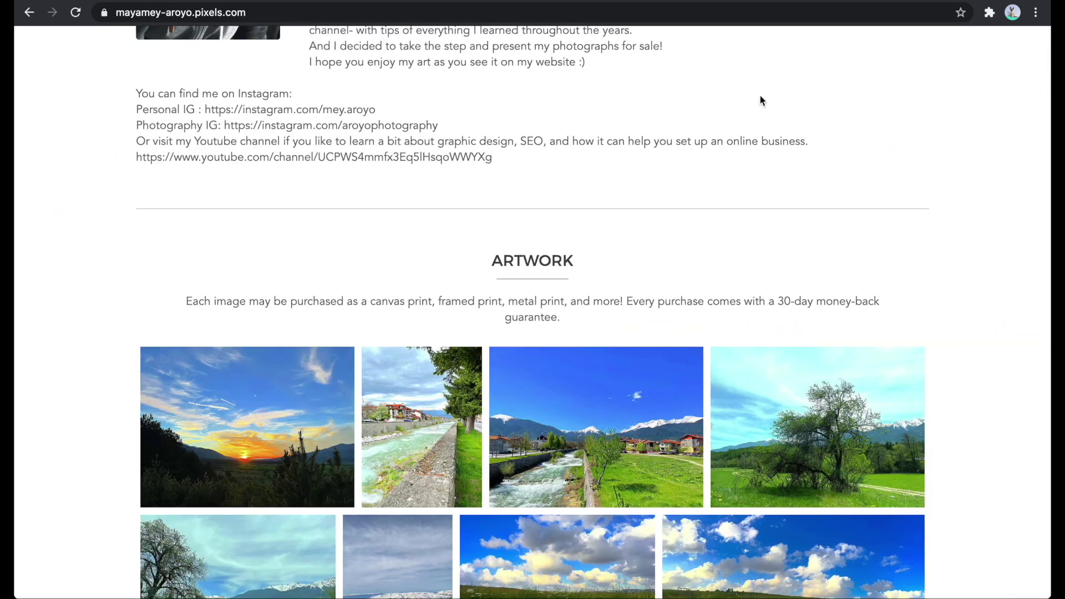
- Look through the artist's own website from the home page banner down through the biography to the artwork
scroll(770, 123, "up", 8)
scroll(770, 122, "up", 15)
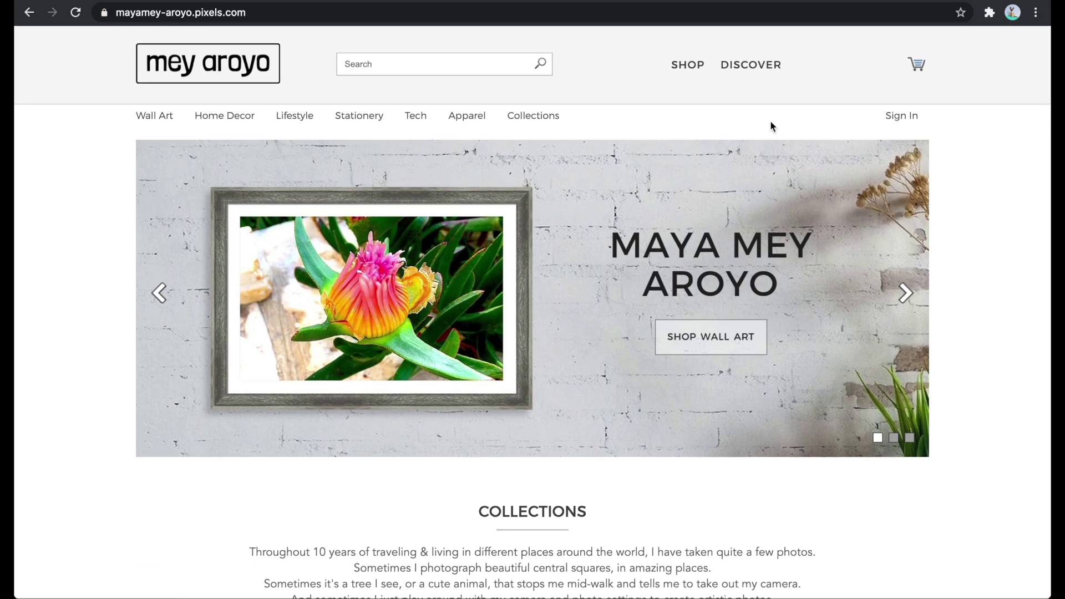
scroll(771, 121, "down", 15)
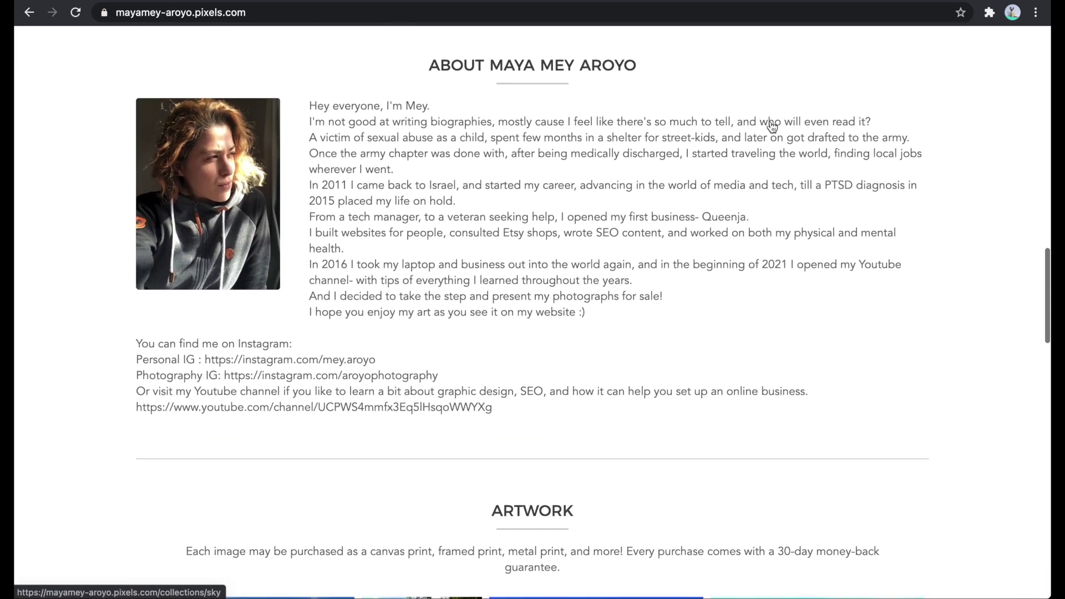
scroll(770, 121, "down", 14)
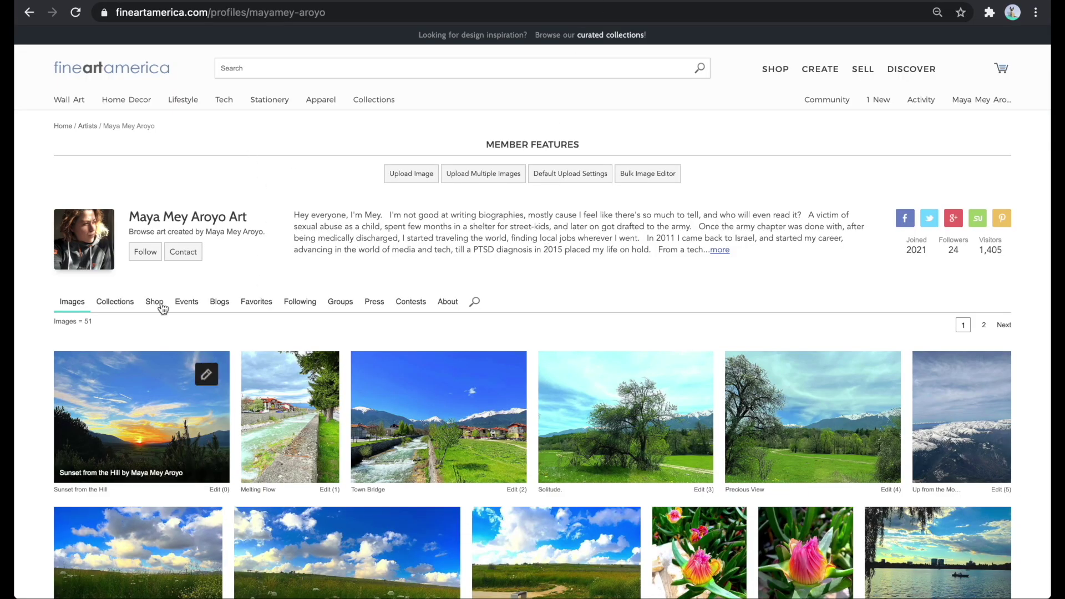
- Open the Throw Pillows category from Home Decor on Fine Art America
left_click(136, 101)
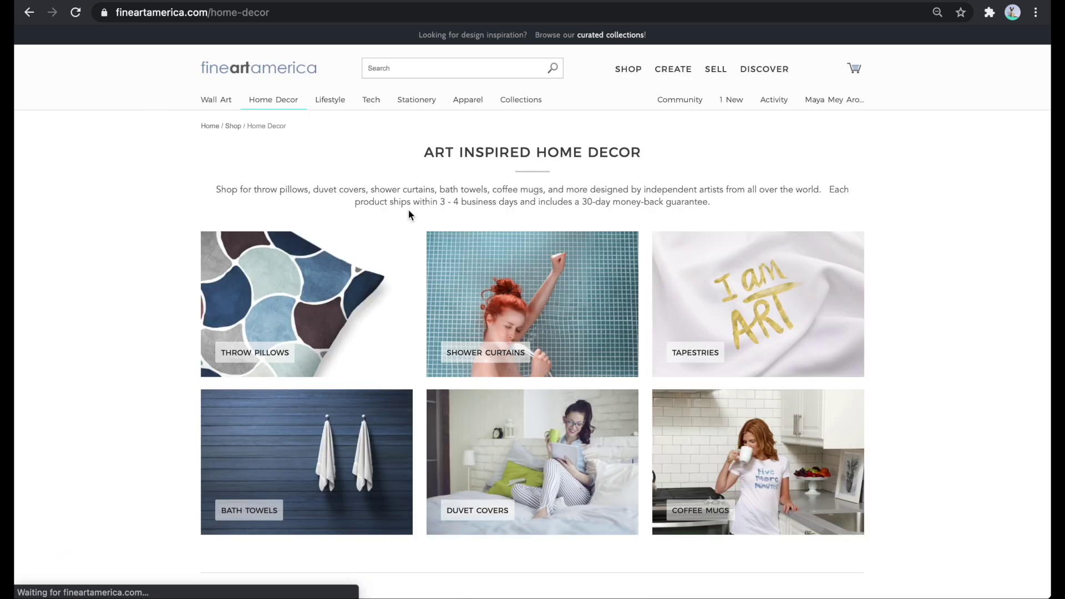
left_click(382, 249)
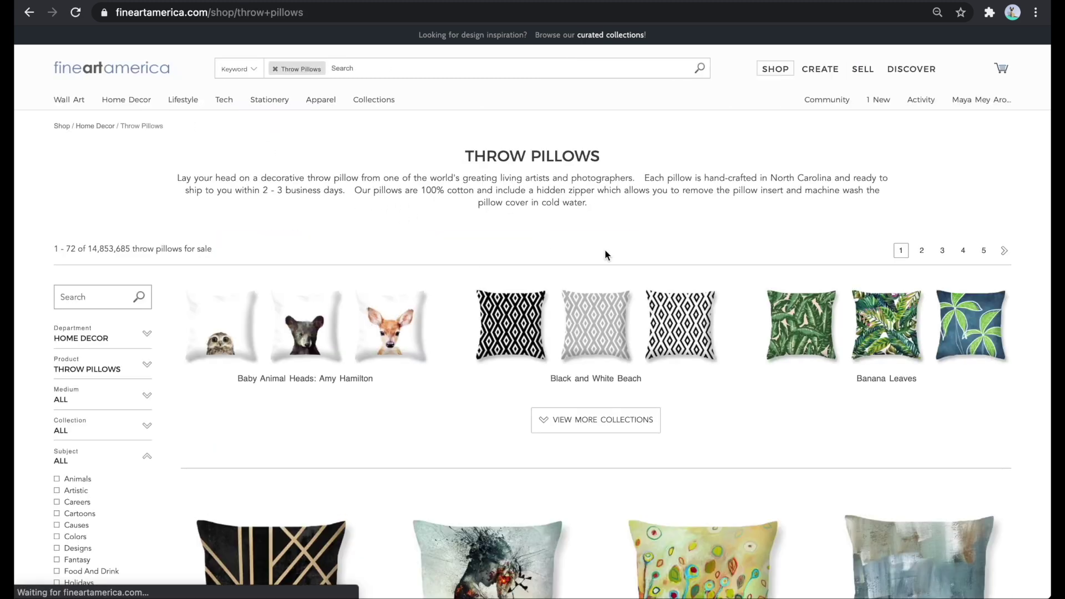
- Look through the throw pillow collections and listings offered on Fine Art America
scroll(606, 253, "down", 4)
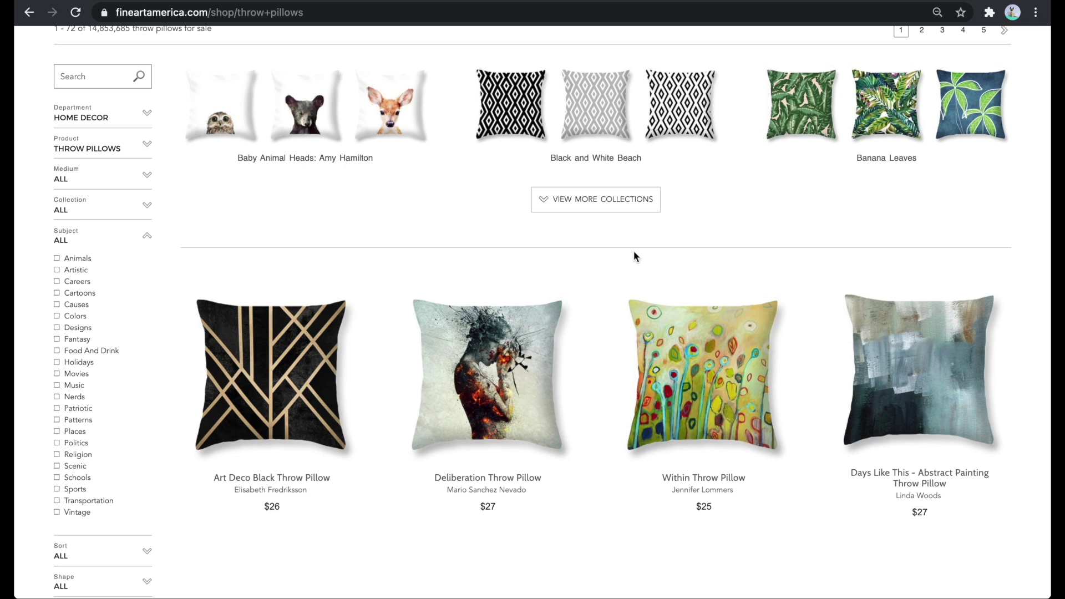
scroll(634, 252, "up", 4)
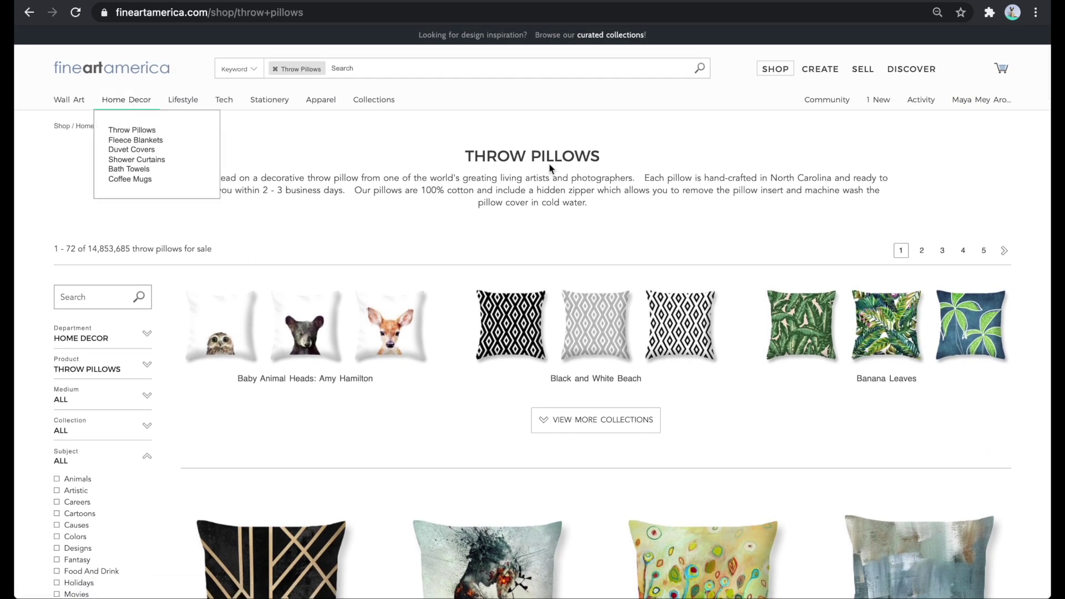
scroll(548, 162, "down", 6)
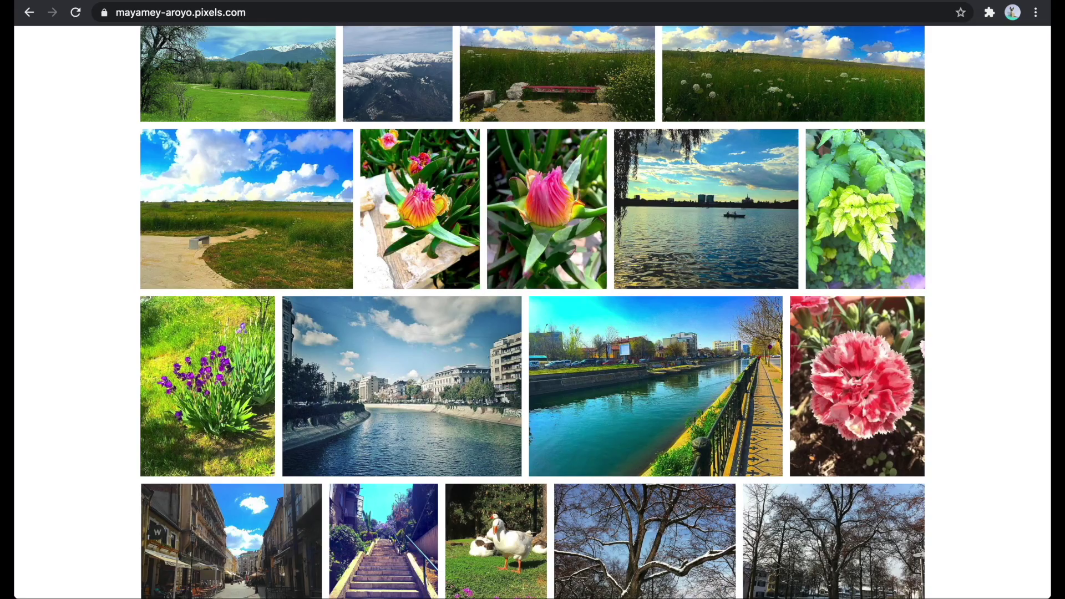
- Switch to the artist's own Pixels website and open its Throw Pillows category under Home Decor
scroll(608, 316, "down", 10)
scroll(608, 316, "up", 8)
scroll(607, 310, "up", 9)
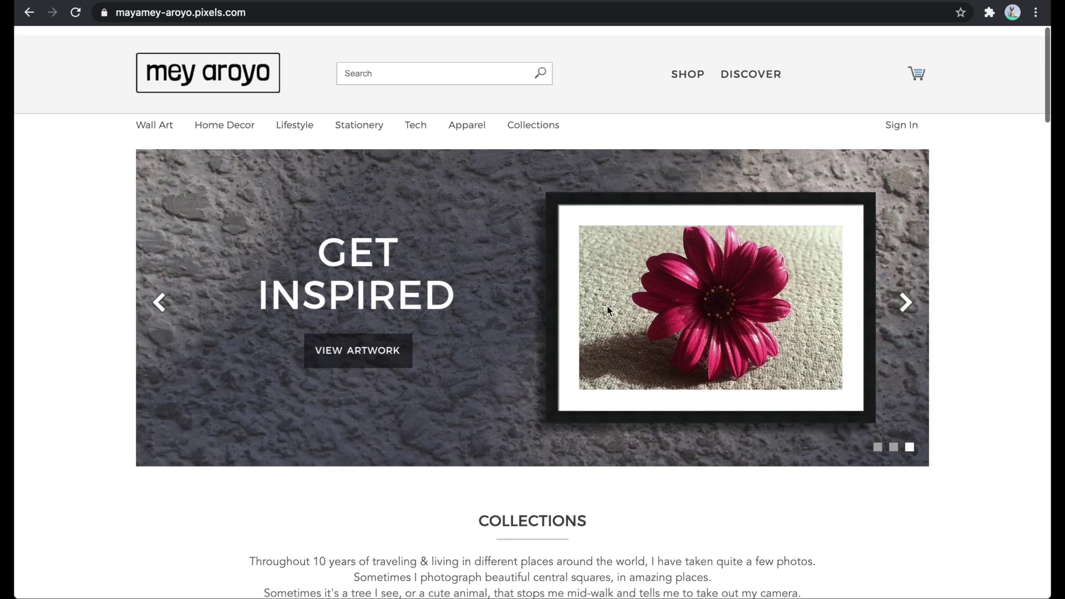
mouse_move(232, 117)
left_click(232, 117)
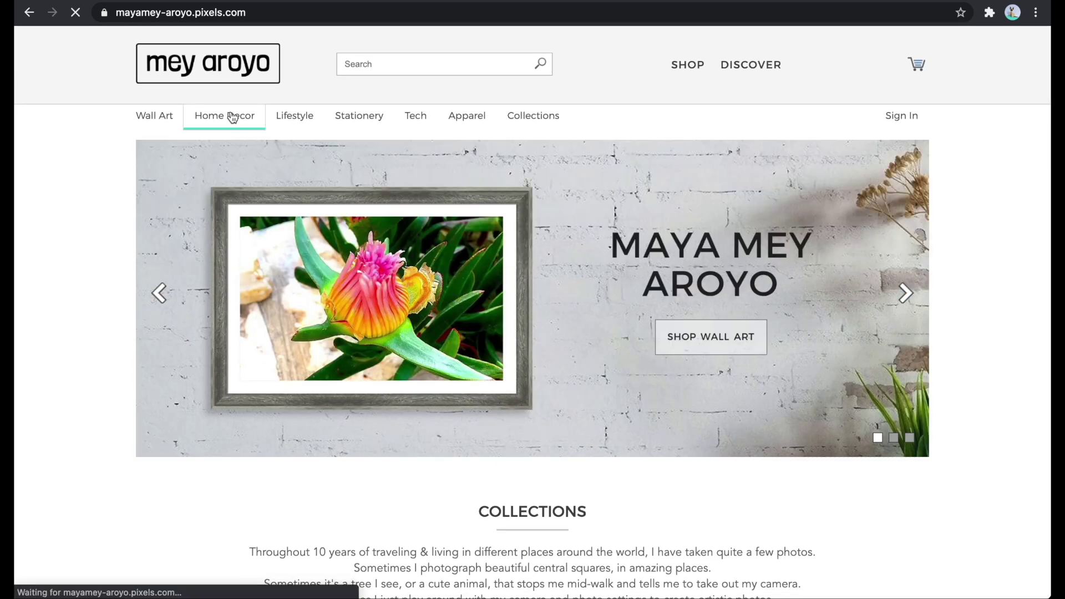
scroll(626, 118, "down", 1)
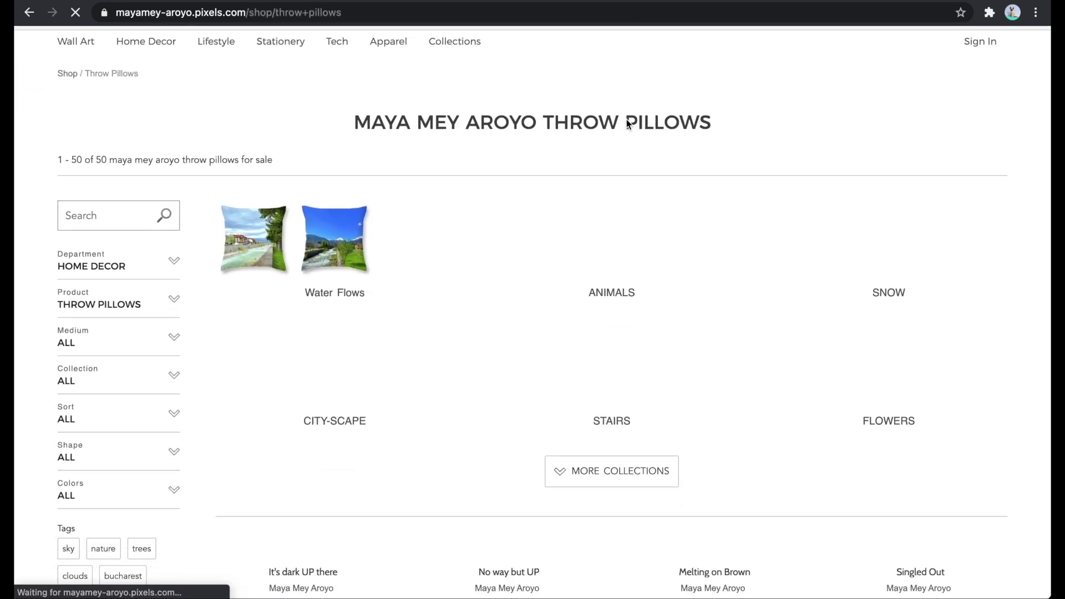
- Examine the artist's throw pillow listings down the whole category page
scroll(626, 122, "down", 2)
scroll(580, 173, "down", 3)
scroll(580, 173, "down", 3)
scroll(581, 173, "down", 5)
scroll(581, 173, "down", 10)
scroll(580, 174, "down", 8)
scroll(581, 174, "down", 12)
scroll(580, 174, "down", 16)
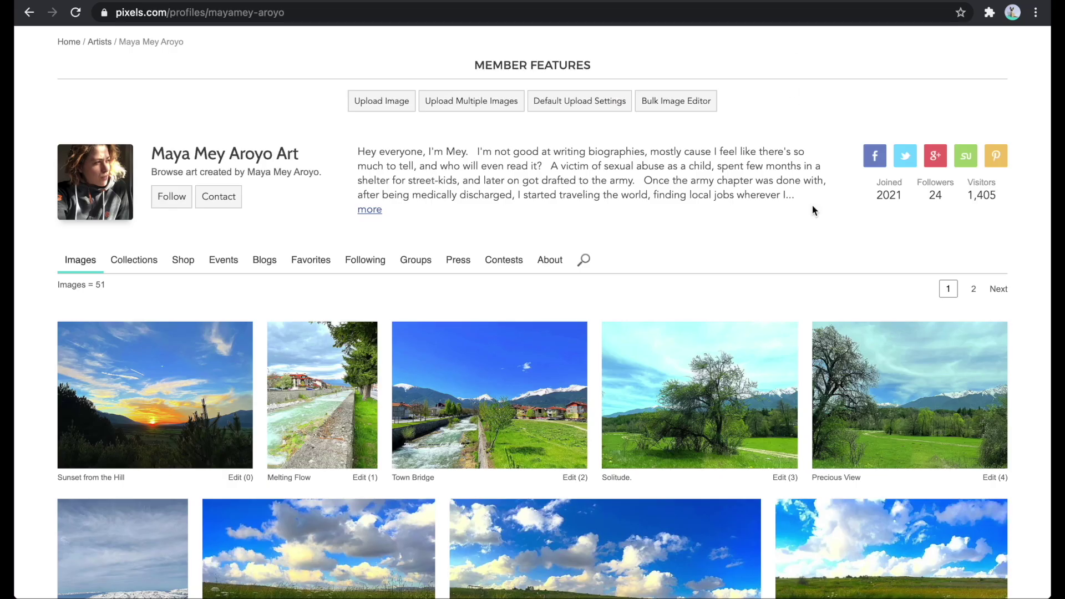
- Return to the artist's Pixels.com profile and open the Image Licensing Program from the Behind the Scenes control panel
scroll(814, 213, "up", 1)
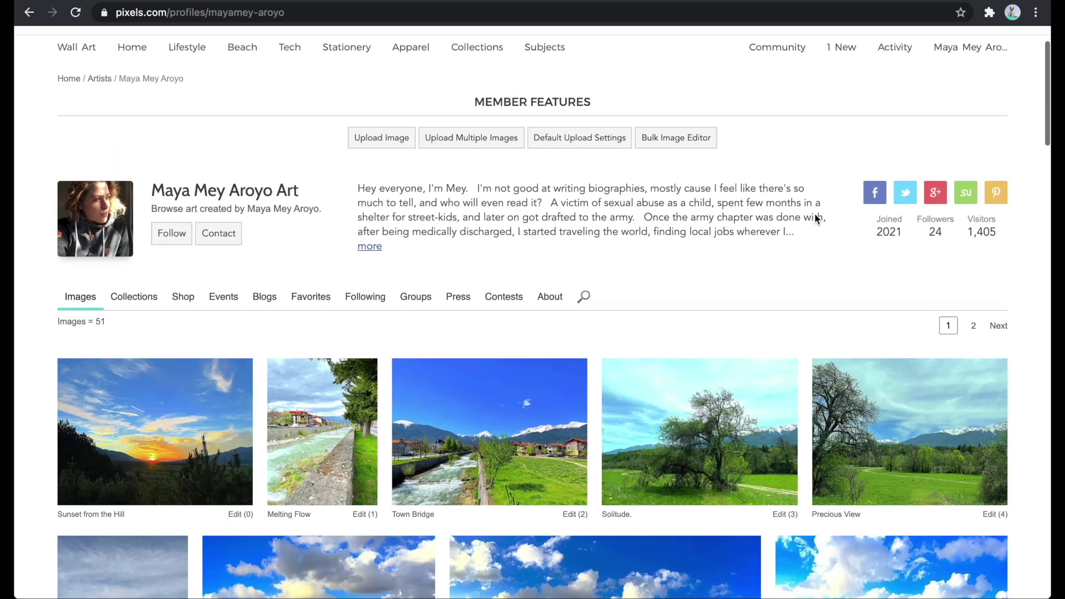
scroll(815, 219, "up", 2)
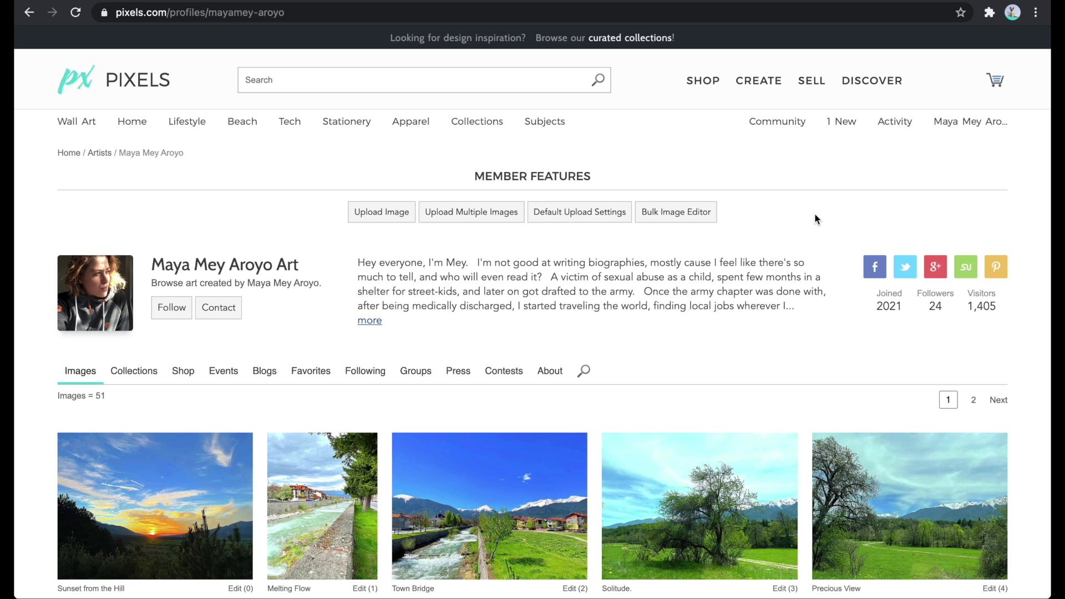
mouse_move(970, 136)
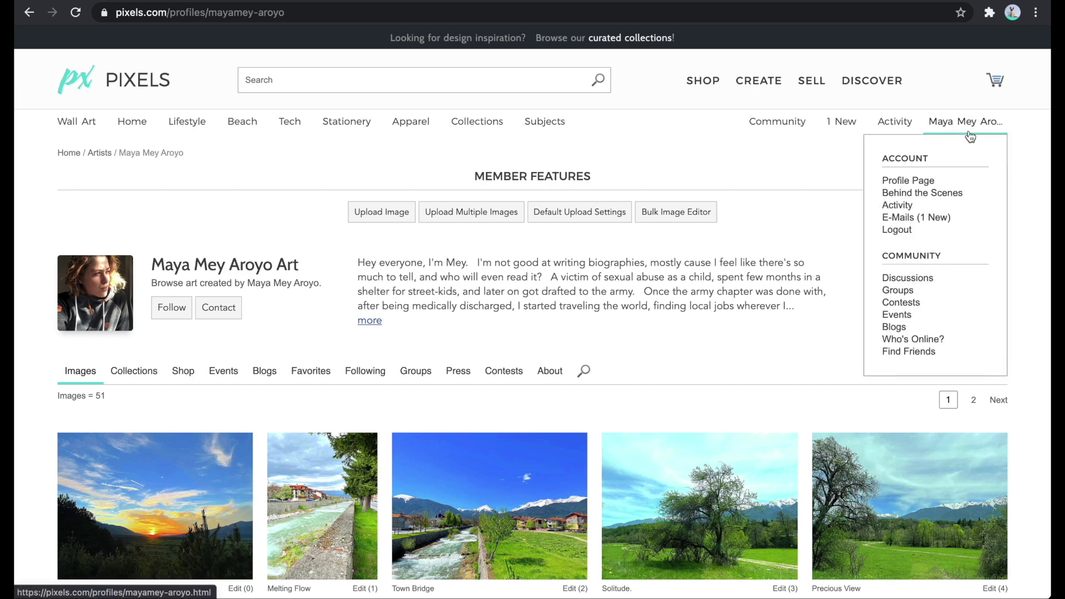
left_click(947, 194)
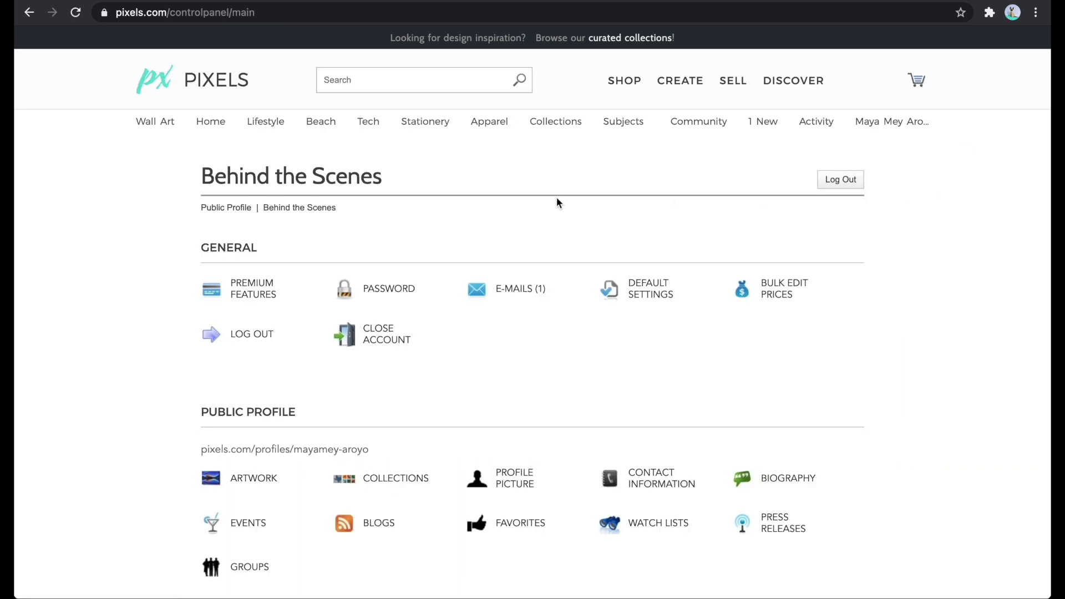
scroll(557, 200, "down", 13)
scroll(556, 198, "down", 5)
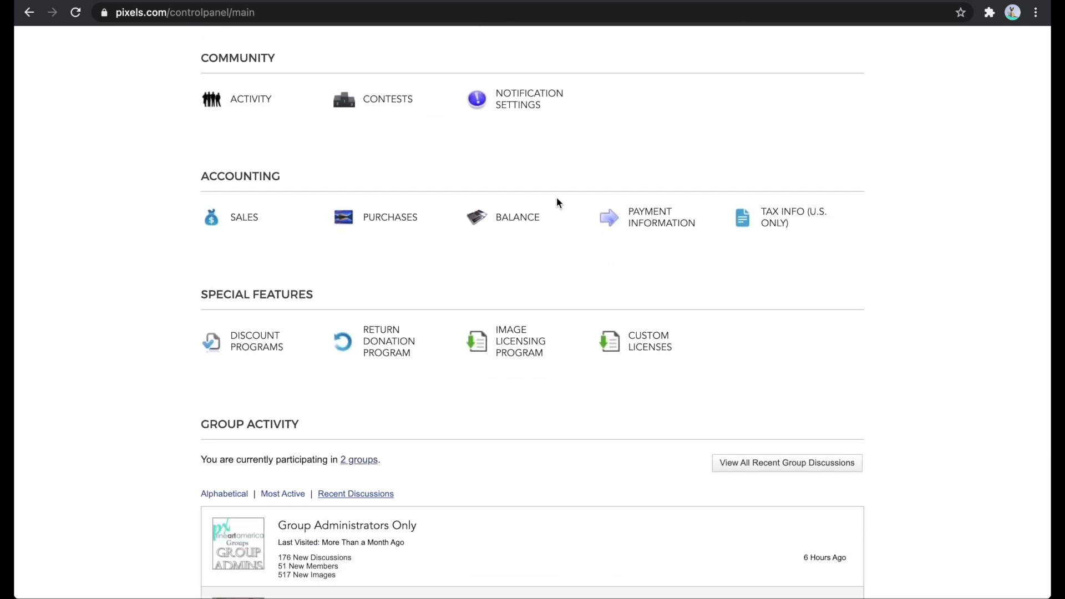
left_click(514, 348)
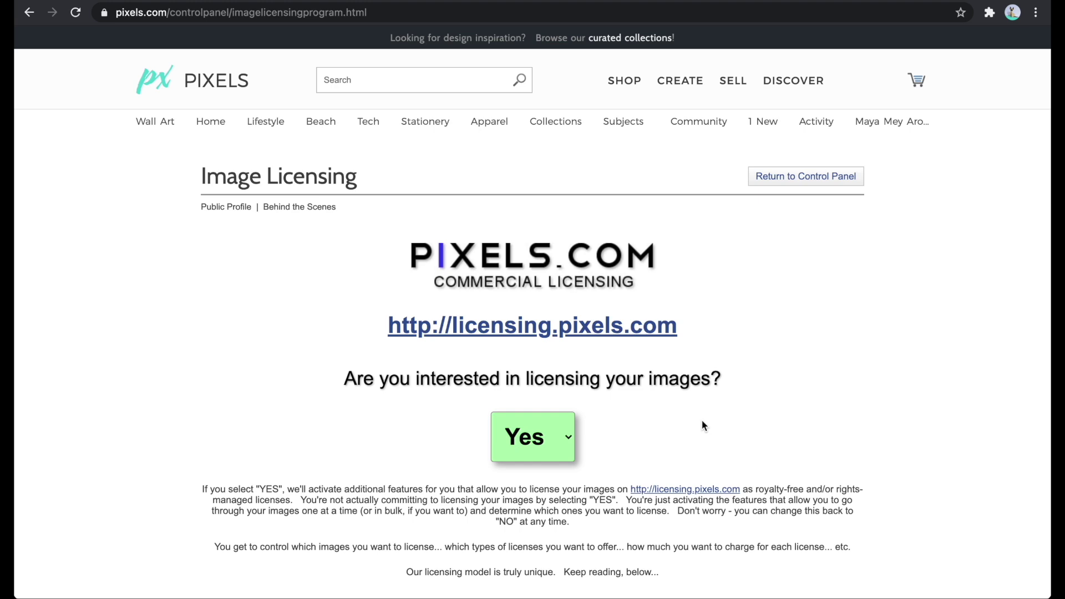
- Read the Image Licensing page's sections on features, license types, setting prices, selling, and whether licensing is suitable
scroll(701, 426, "down", 10)
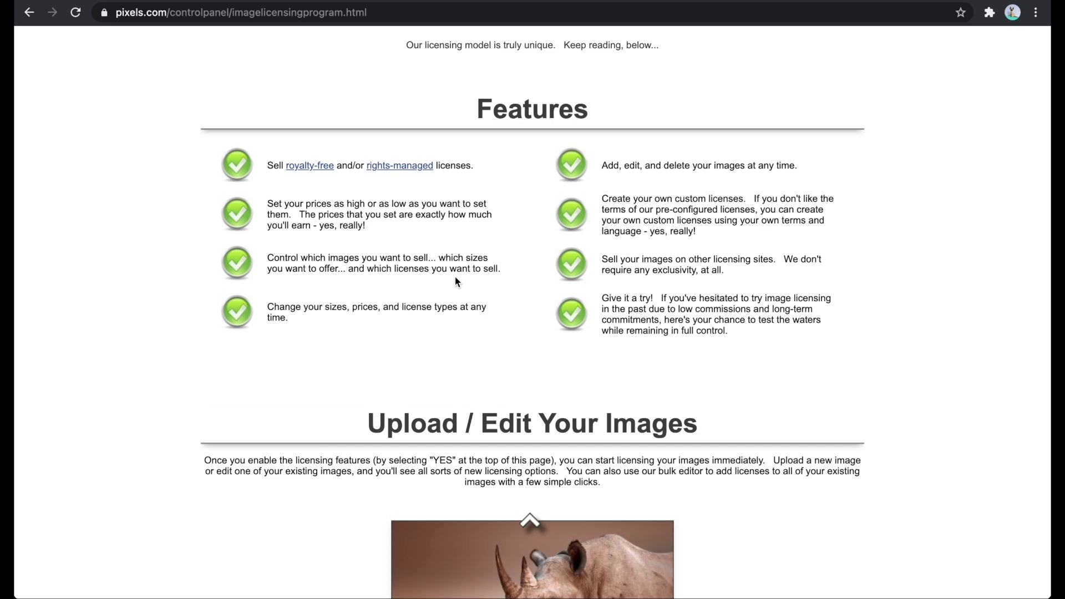
scroll(455, 282, "down", 15)
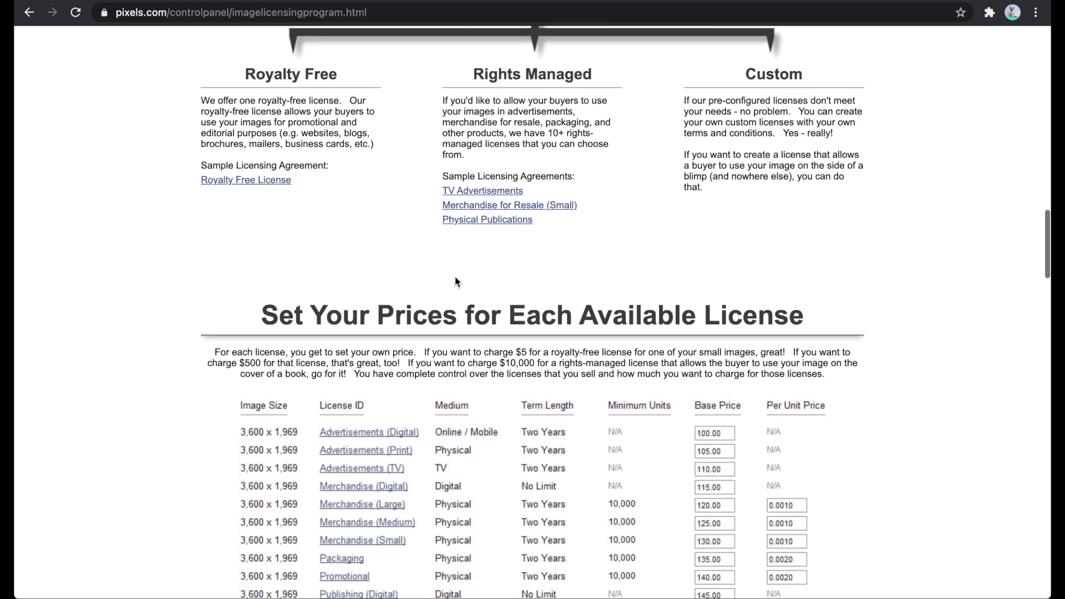
scroll(648, 230, "up", 8)
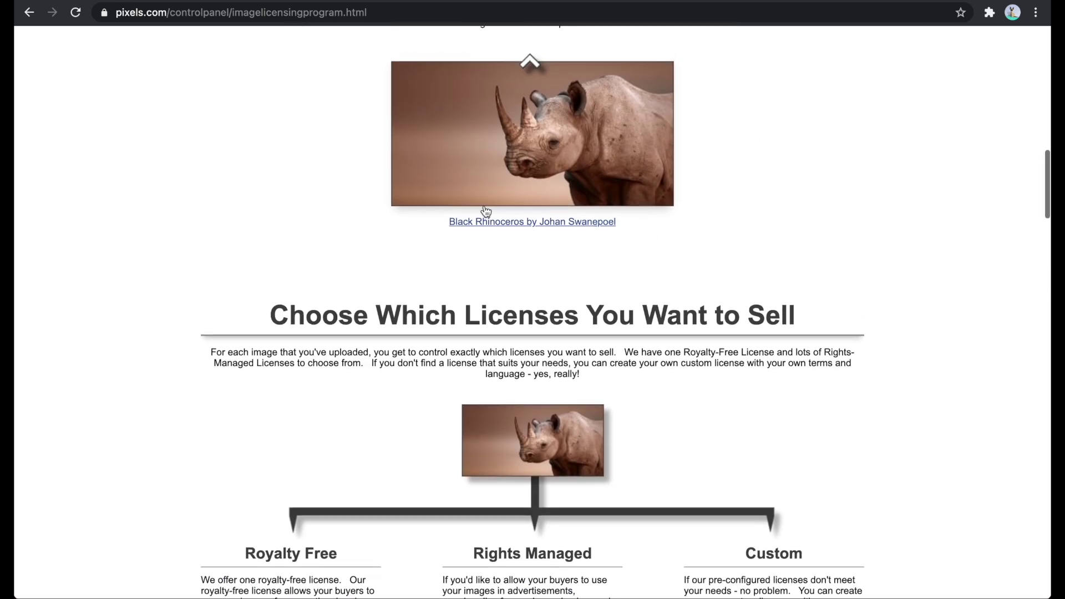
scroll(428, 219, "down", 2)
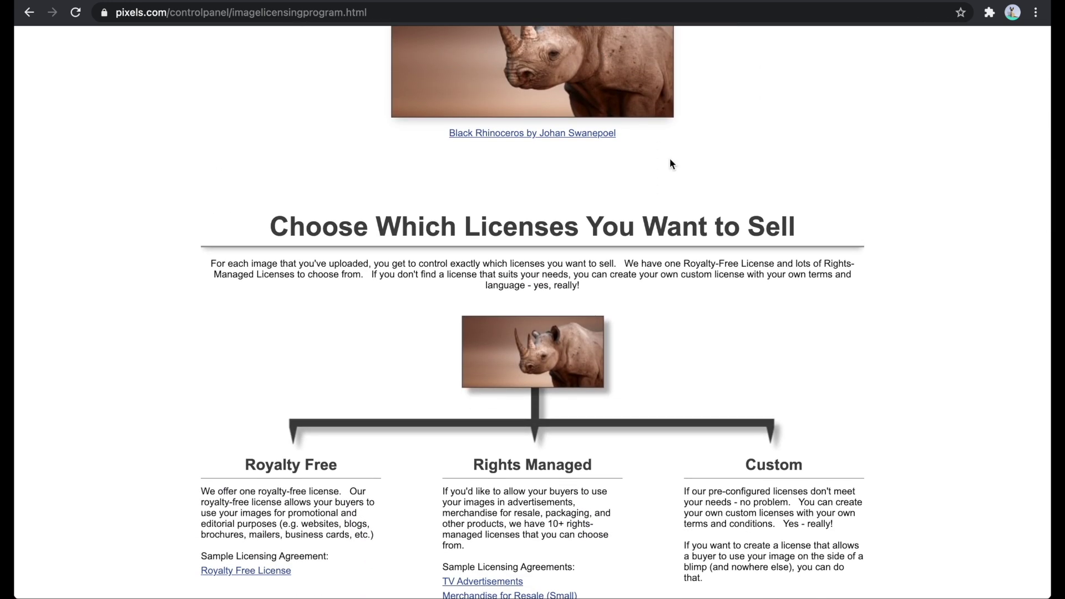
scroll(675, 165, "down", 5)
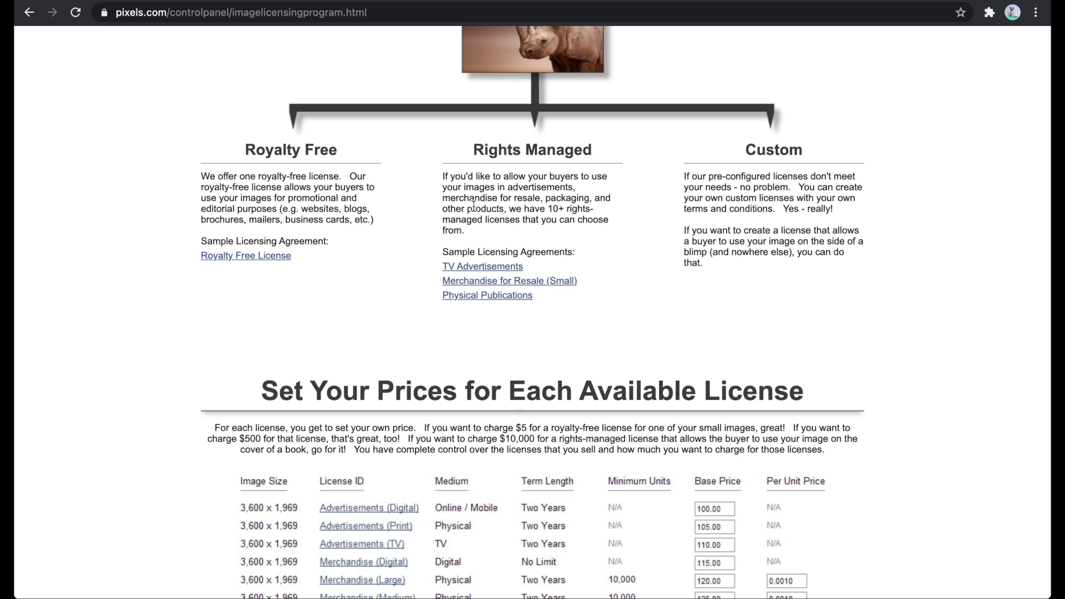
scroll(741, 228, "down", 5)
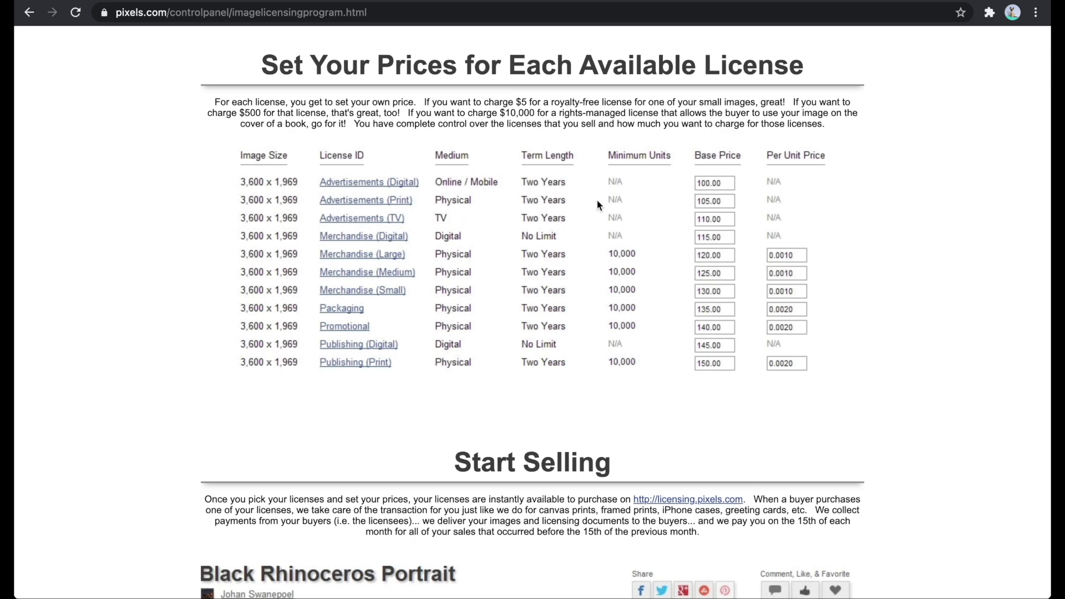
scroll(597, 201, "down", 2)
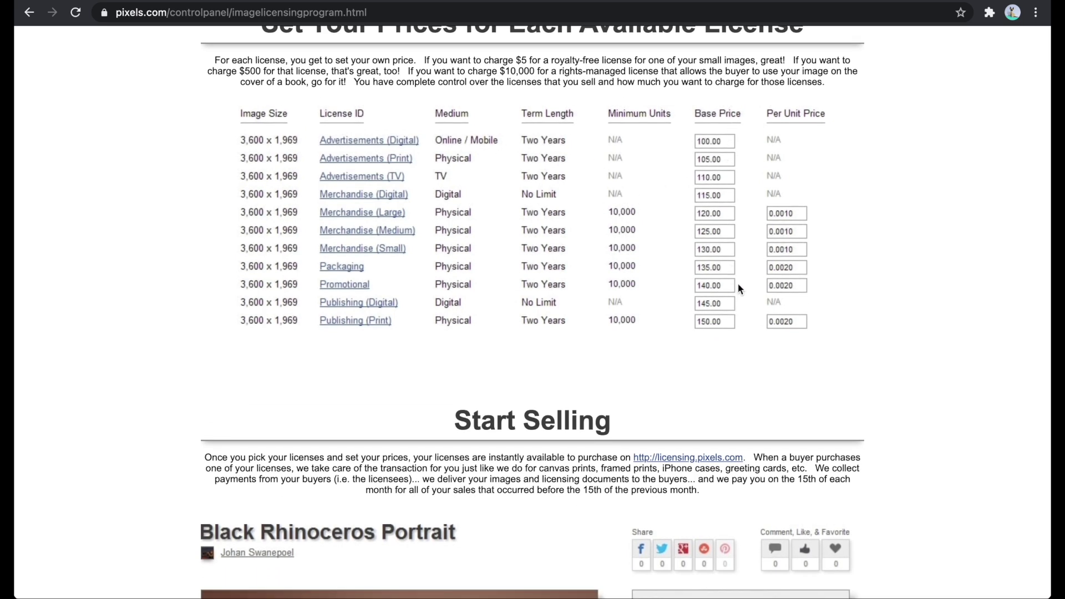
scroll(708, 248, "down", 5)
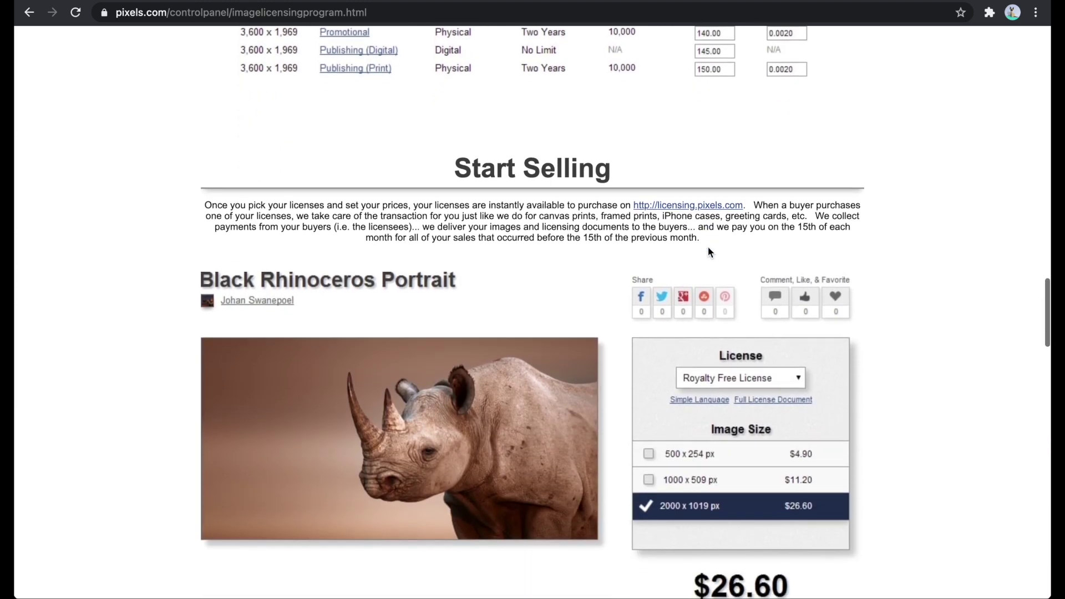
scroll(497, 231, "down", 10)
scroll(500, 237, "down", 4)
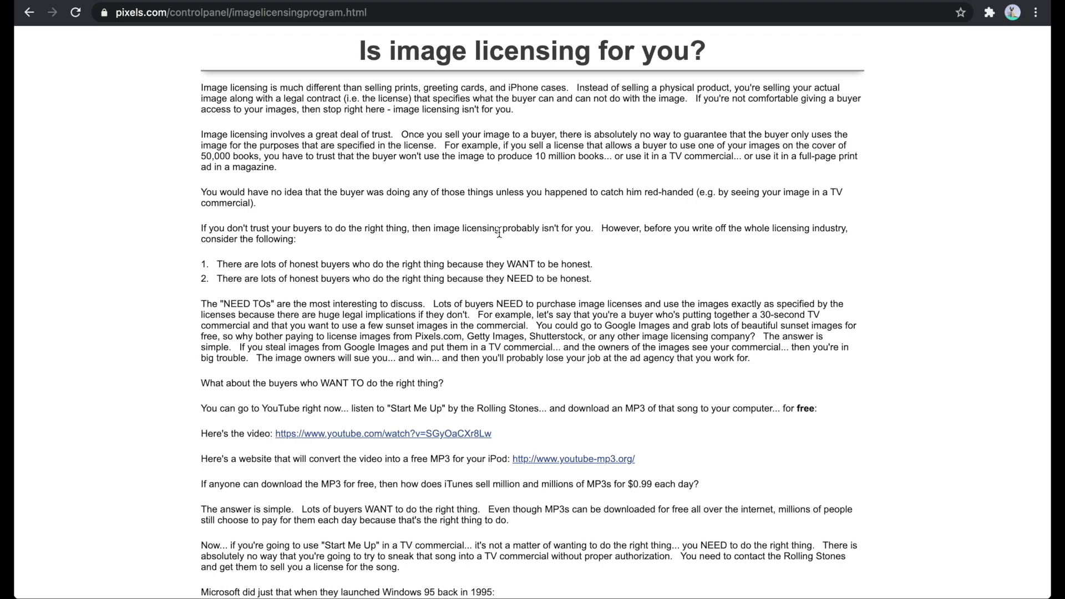
scroll(499, 234, "up", 20)
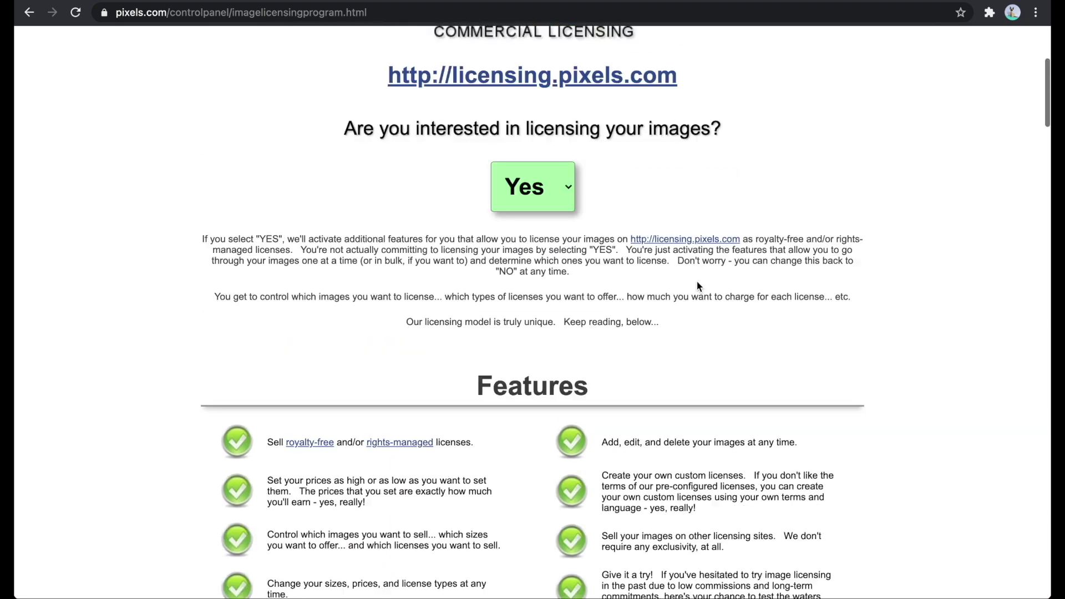
- Visit licensing.pixels.com, go to the artist's profile page there, and open the Sunset from the Hill photo
left_click(673, 491)
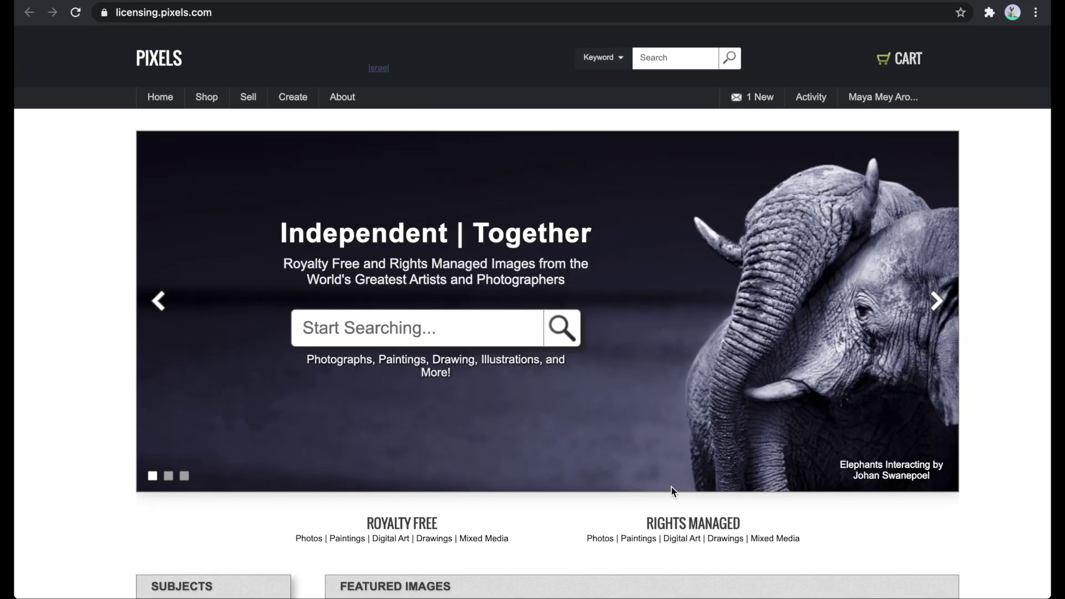
mouse_move(882, 105)
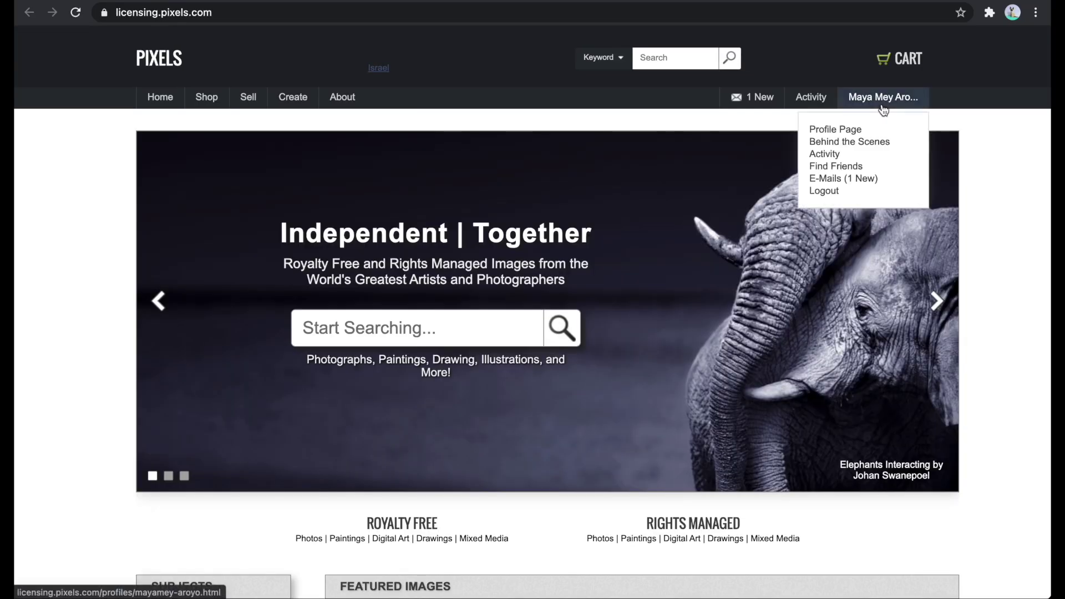
left_click(843, 131)
scroll(455, 266, "down", 4)
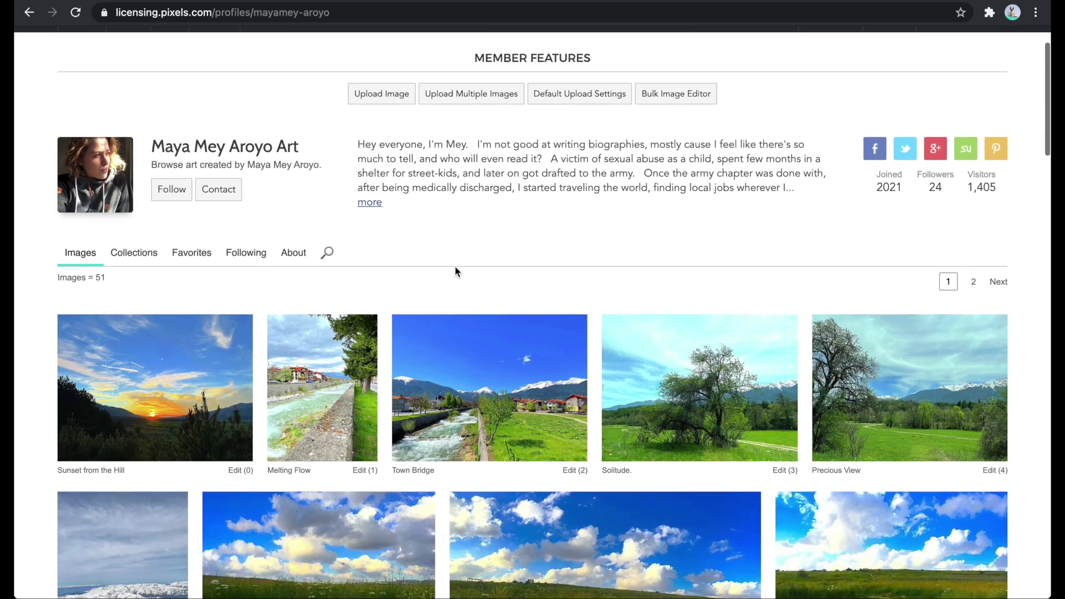
left_click(193, 264)
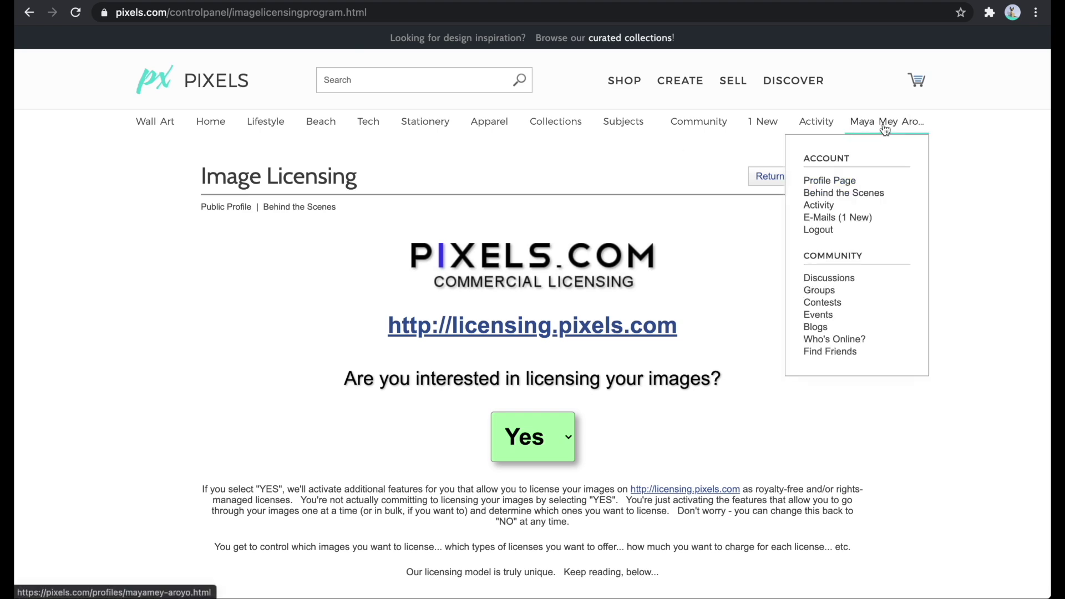
- Go back to the Pixels.com site, open a photo from the artist's profile, and look through its page
left_click(884, 127)
scroll(445, 350, "down", 3)
left_click(321, 355)
scroll(880, 224, "down", 1)
scroll(879, 222, "down", 2)
scroll(733, 275, "down", 2)
scroll(733, 275, "down", 5)
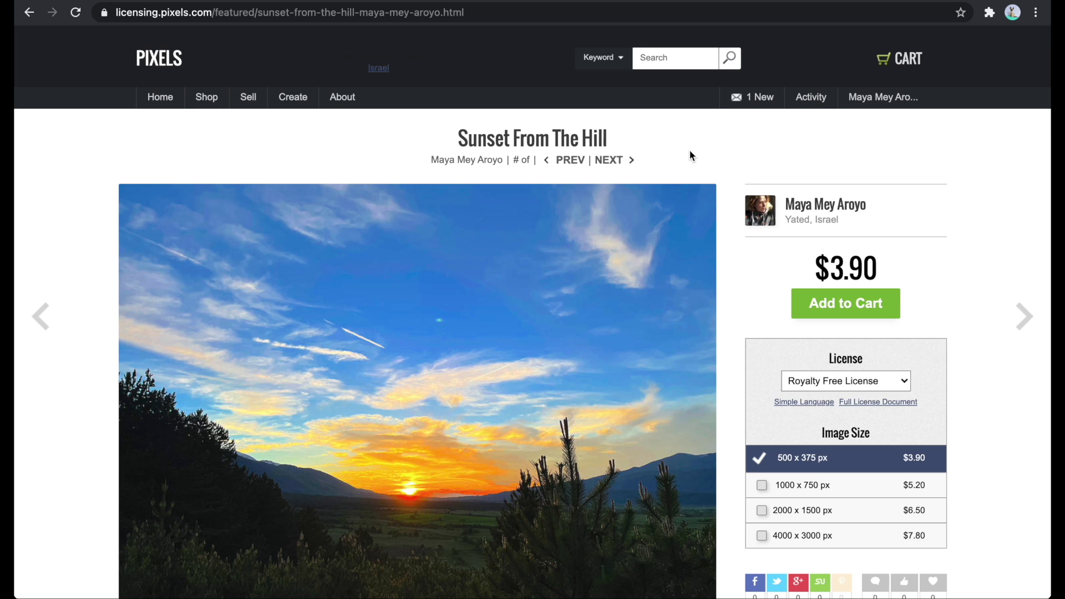
- On the licensing site's Sunset From The Hill page, switch the license type to Rights Managed License
scroll(690, 150, "down", 3)
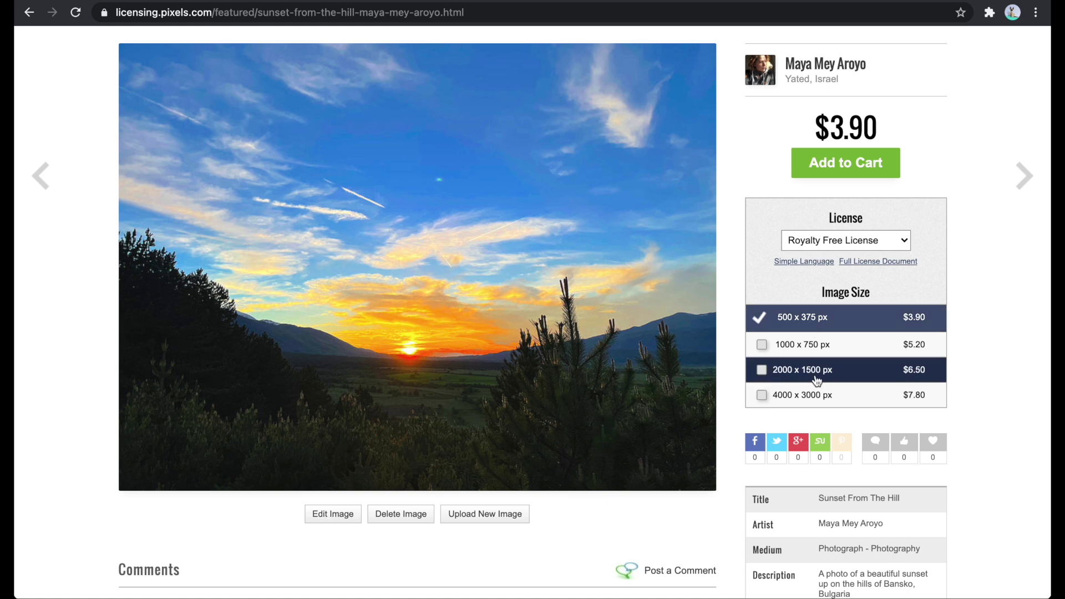
left_click(851, 241)
left_click(845, 252)
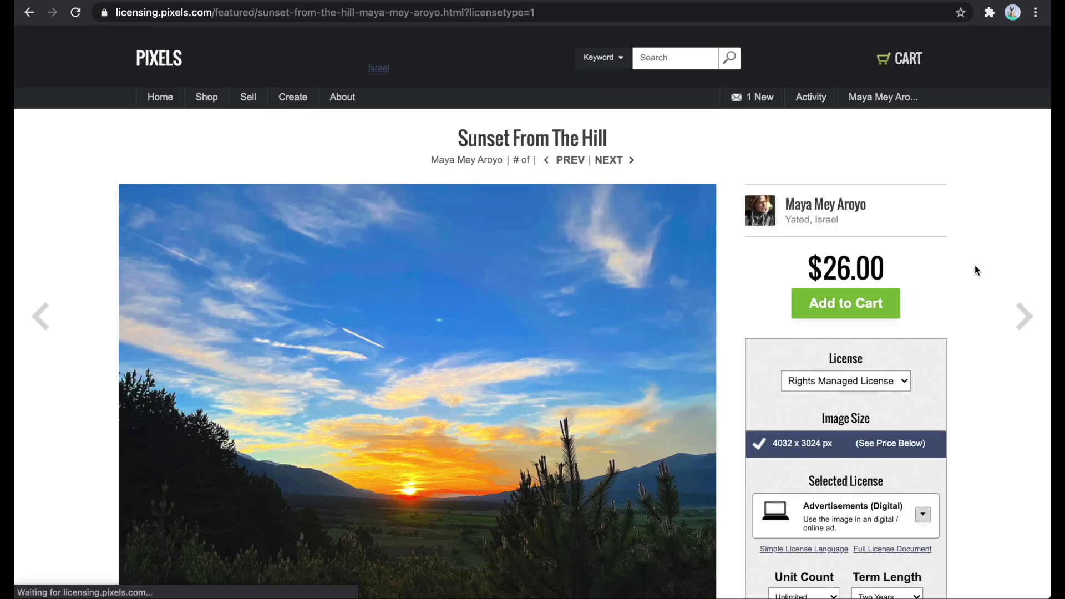
- Check the unit count and term length choices for the rights-managed license and the photo's details
scroll(915, 314, "down", 4)
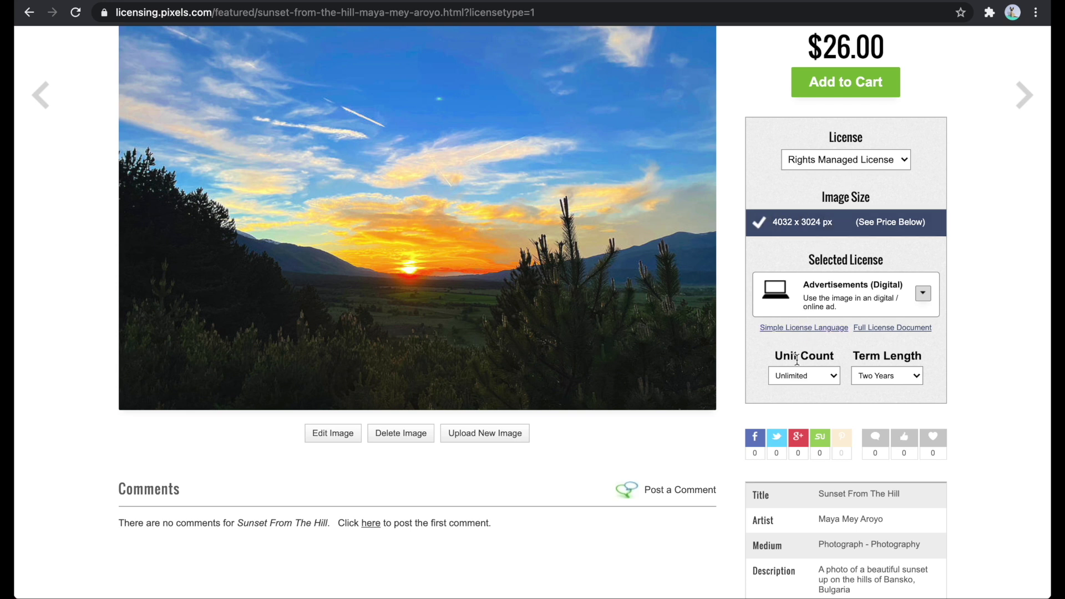
left_click(802, 376)
left_click(788, 362)
left_click(883, 374)
left_click(959, 338)
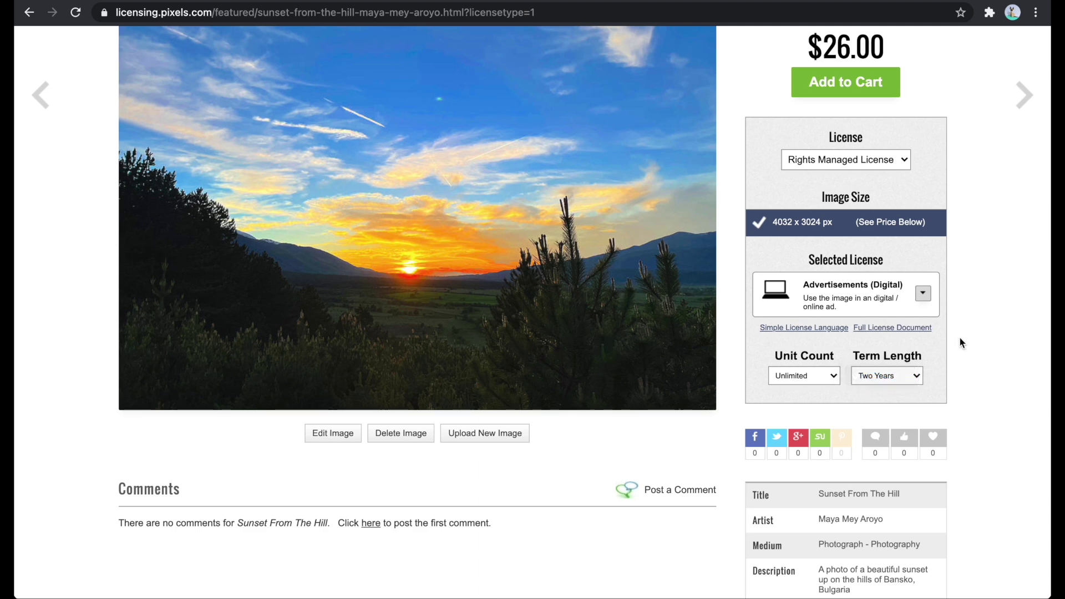
scroll(960, 339, "down", 5)
scroll(960, 339, "up", 5)
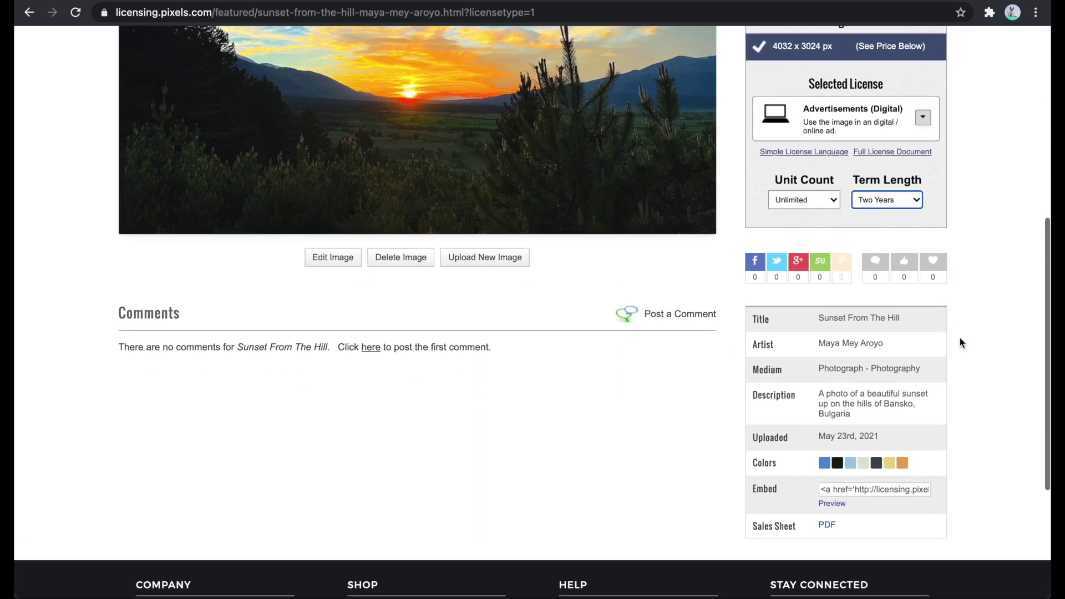
- Change the selected rights-managed license to Merchandise (Small)
left_click(923, 310)
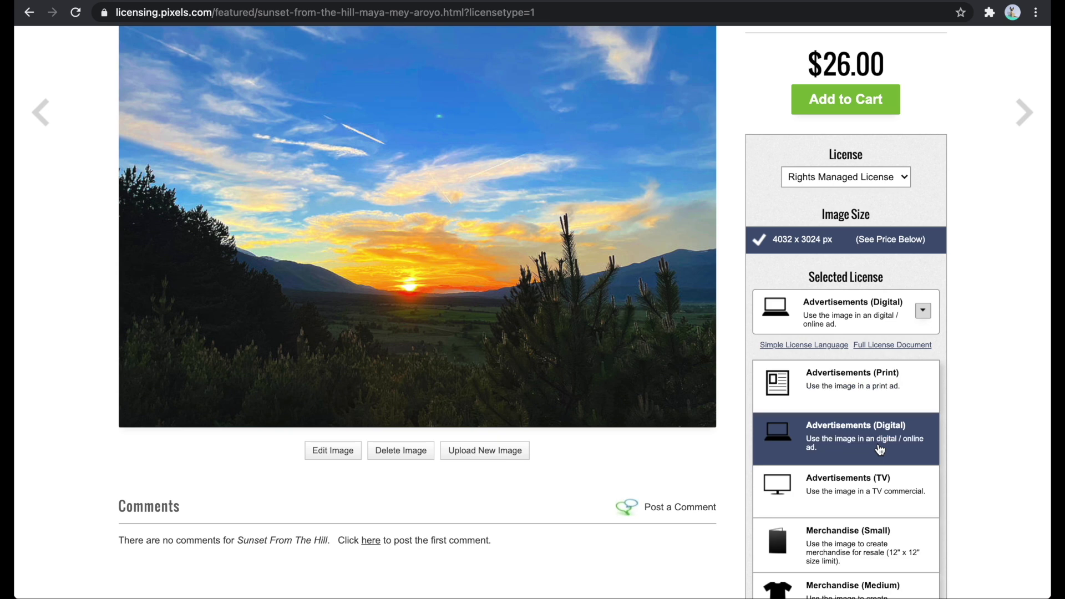
scroll(880, 450, "down", 2)
left_click(843, 447)
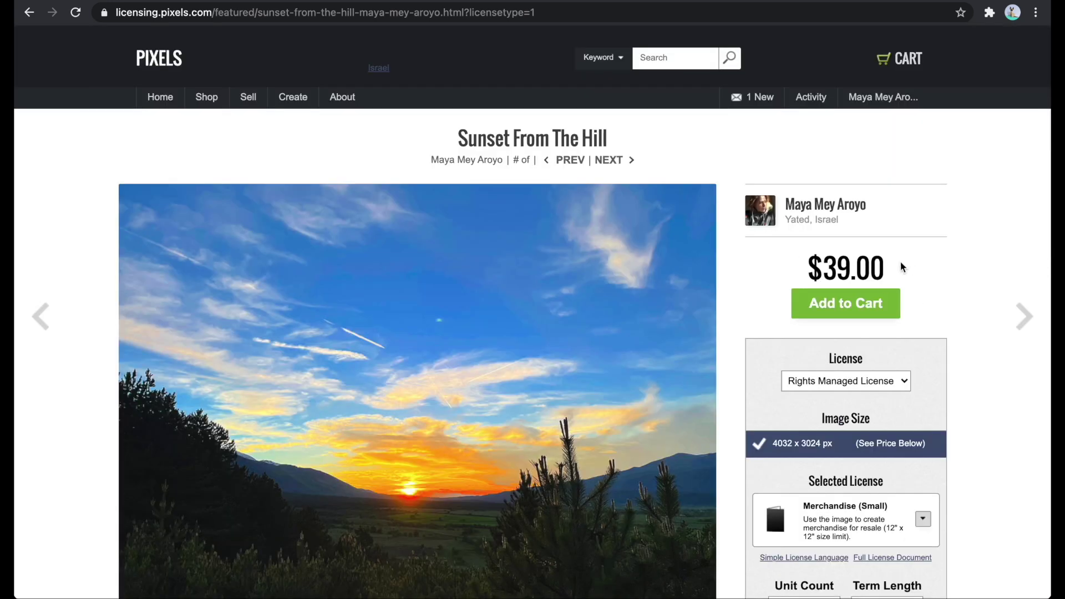
- Browse the list of rights-managed license types offered for the Sunset From The Hill photo
scroll(898, 254, "down", 4)
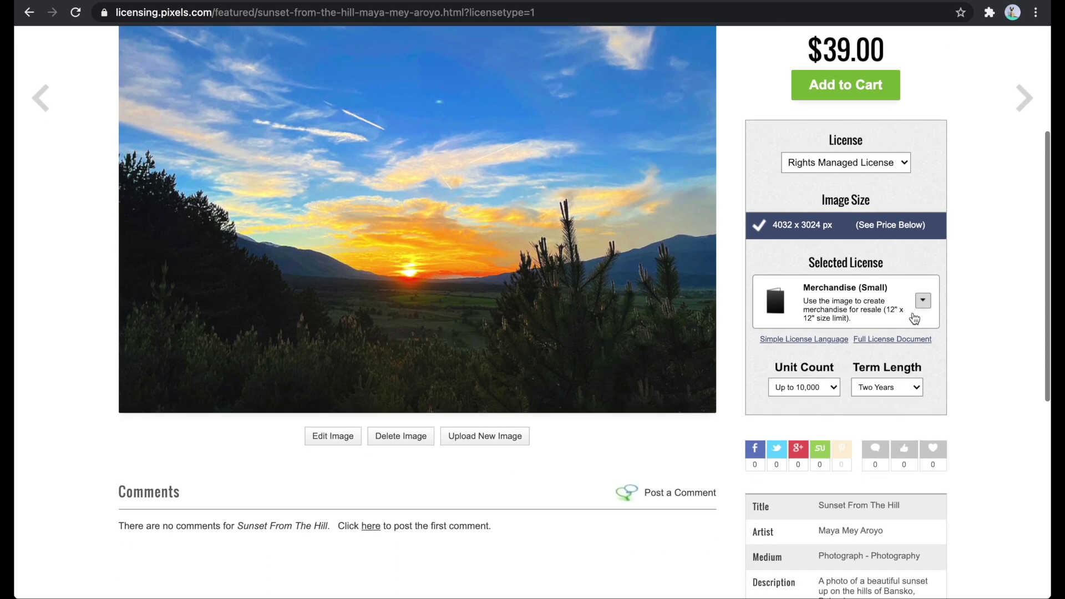
left_click(923, 302)
scroll(777, 428, "down", 4)
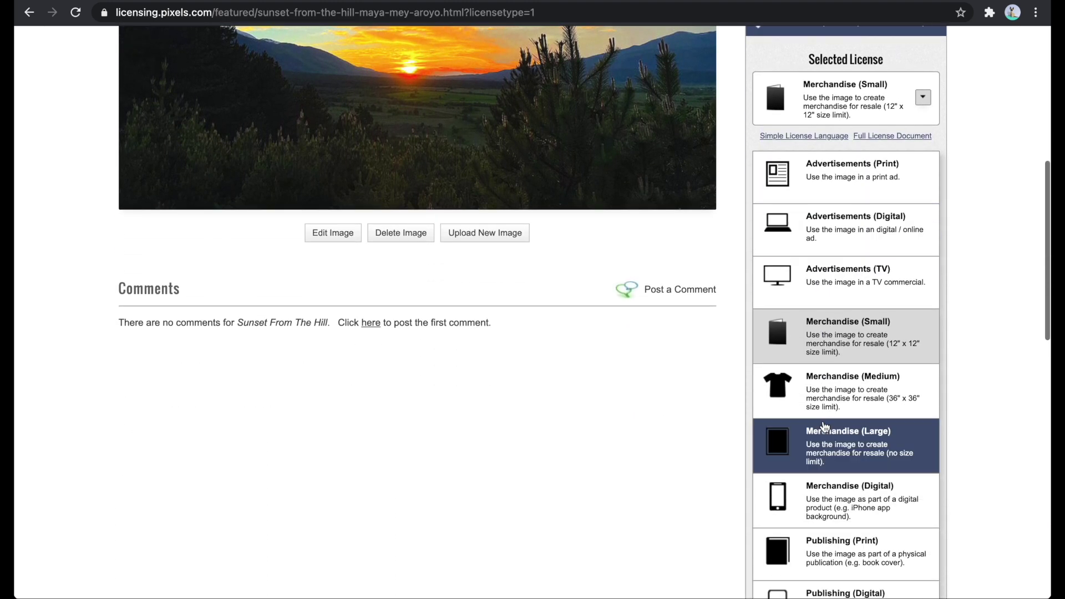
scroll(844, 326, "down", 5)
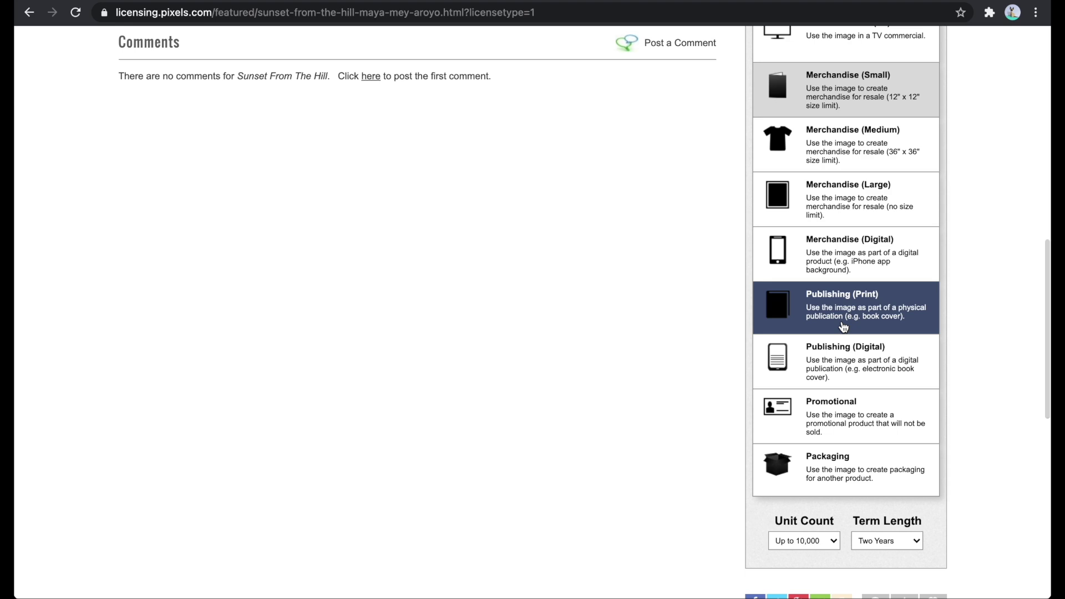
scroll(843, 326, "up", 7)
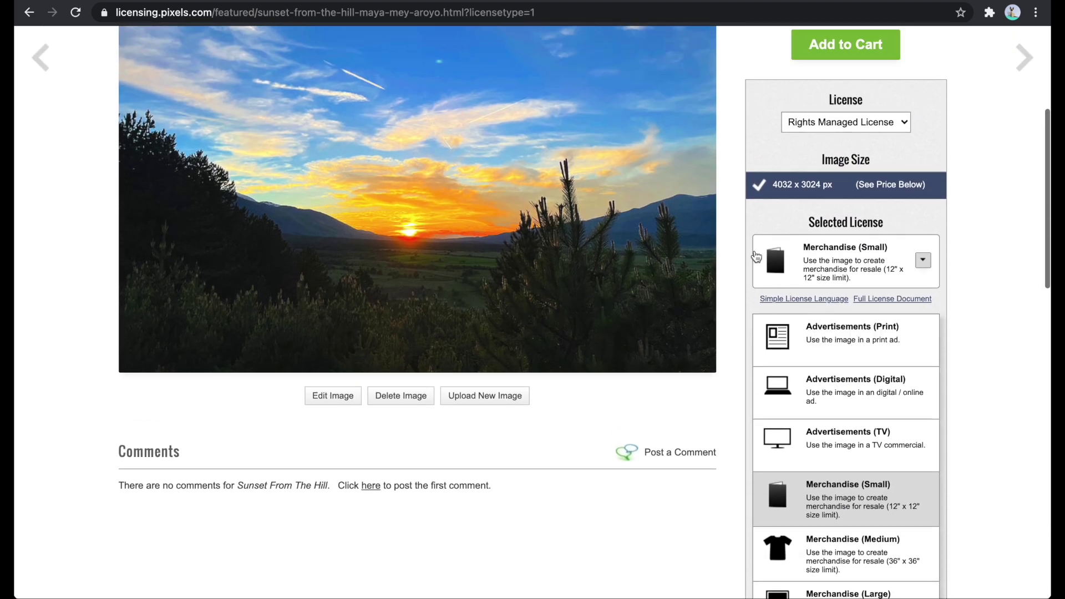
scroll(737, 246, "up", 5)
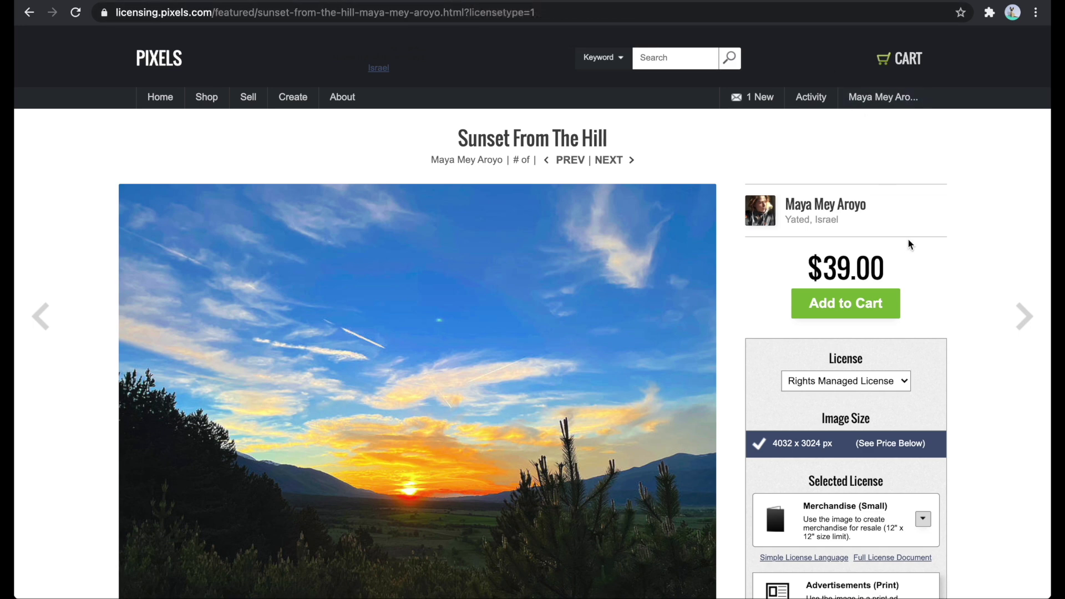
- Switch to the Fine Art America site and open Default Settings from Behind the Scenes, at the default image licensing prices
left_click(555, 3)
scroll(634, 89, "up", 6)
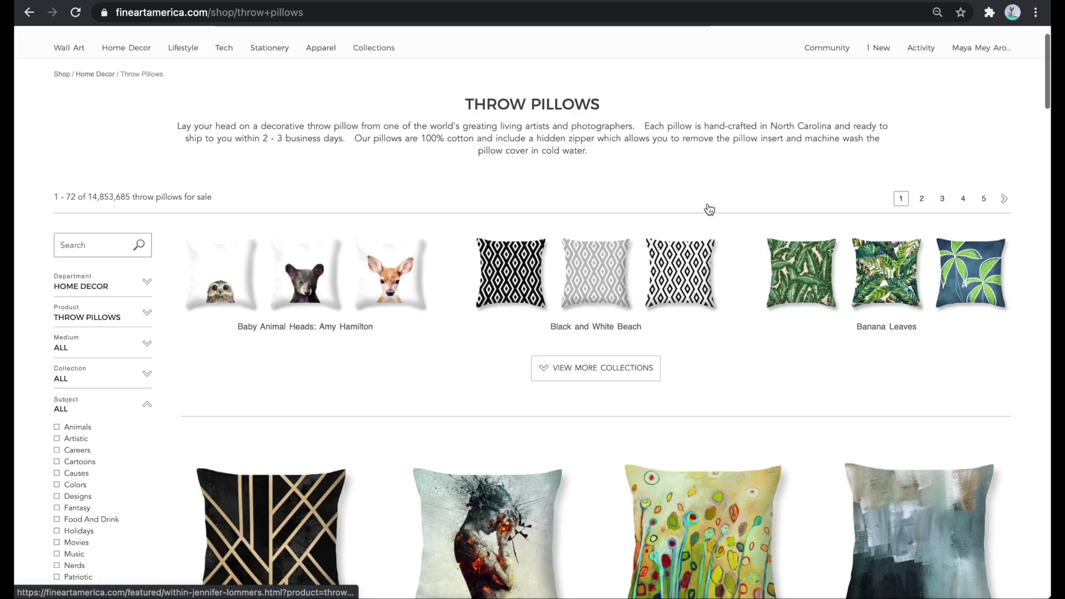
mouse_move(958, 105)
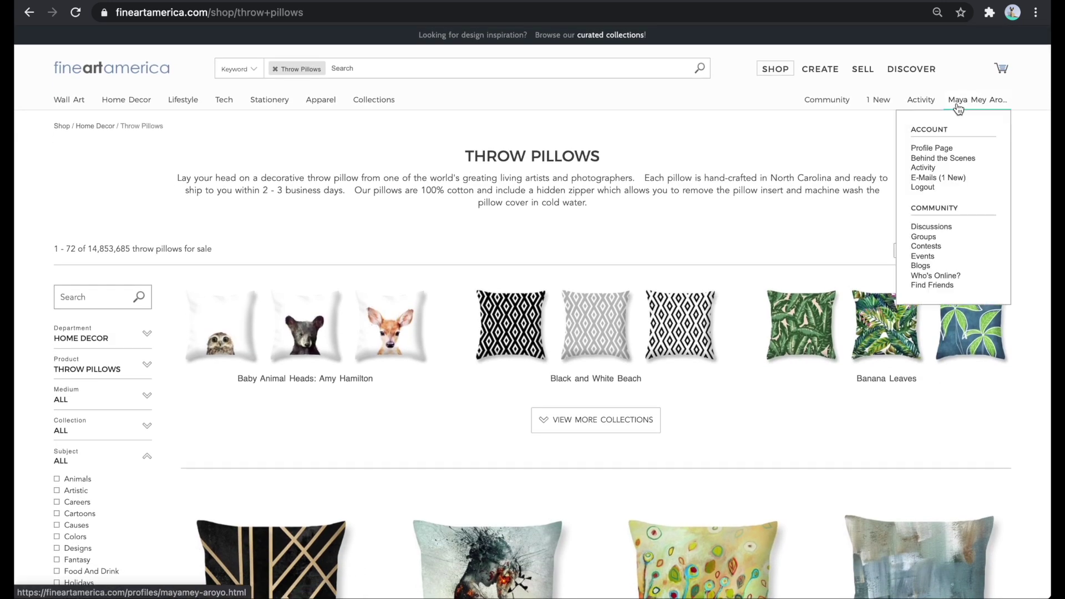
left_click(946, 158)
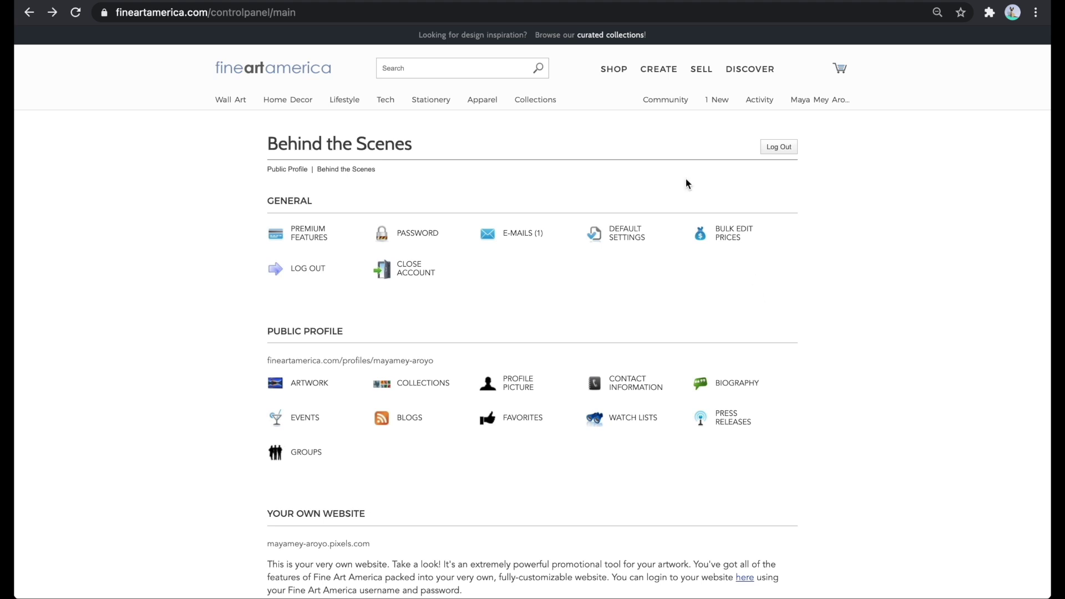
left_click(618, 235)
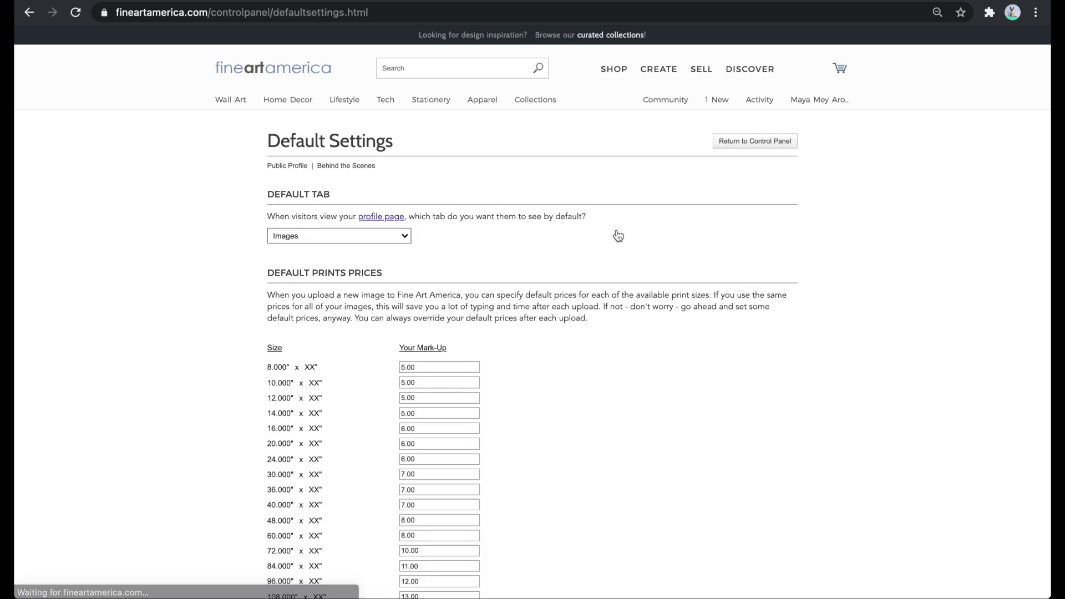
scroll(523, 221, "down", 10)
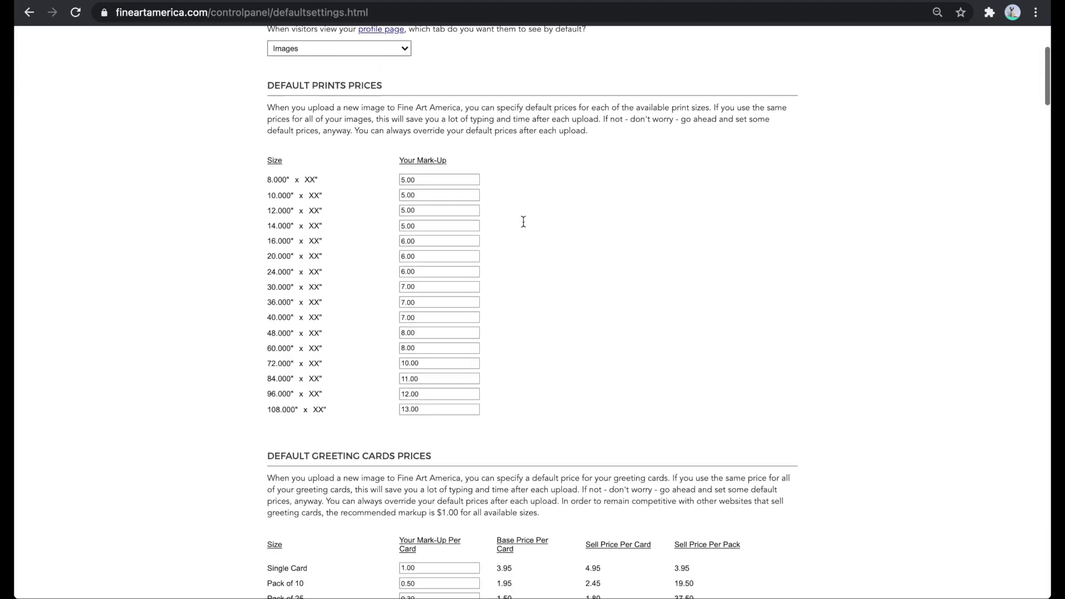
scroll(523, 222, "down", 12)
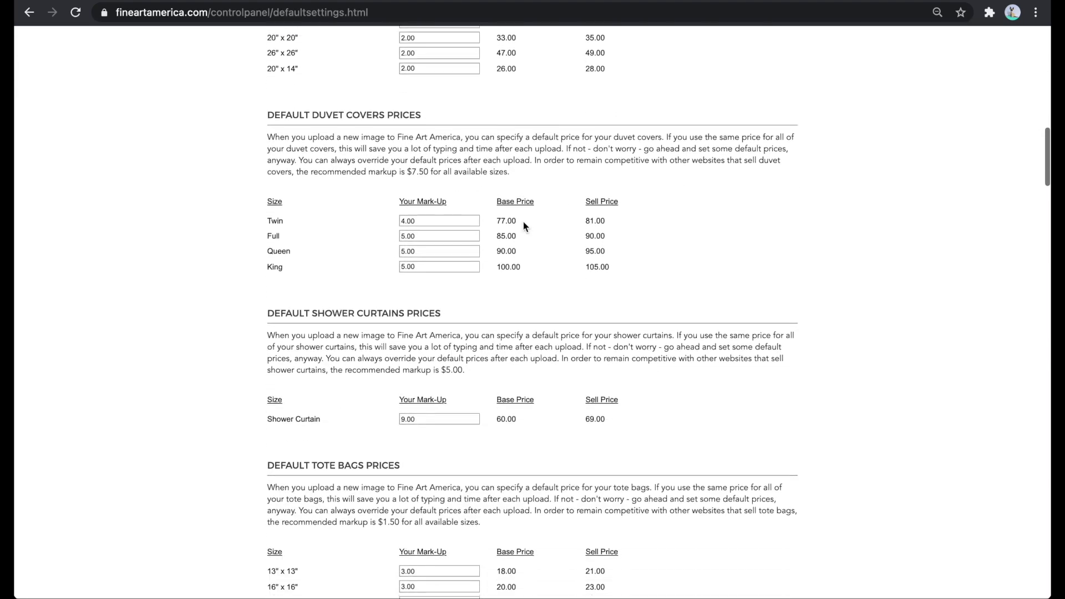
scroll(523, 226, "down", 15)
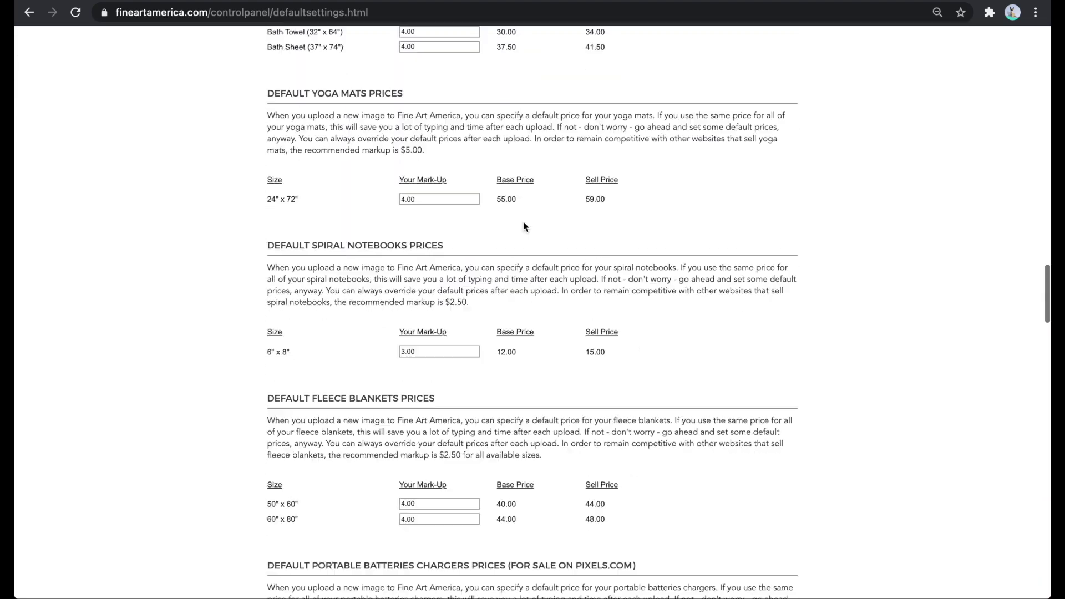
scroll(524, 227, "down", 15)
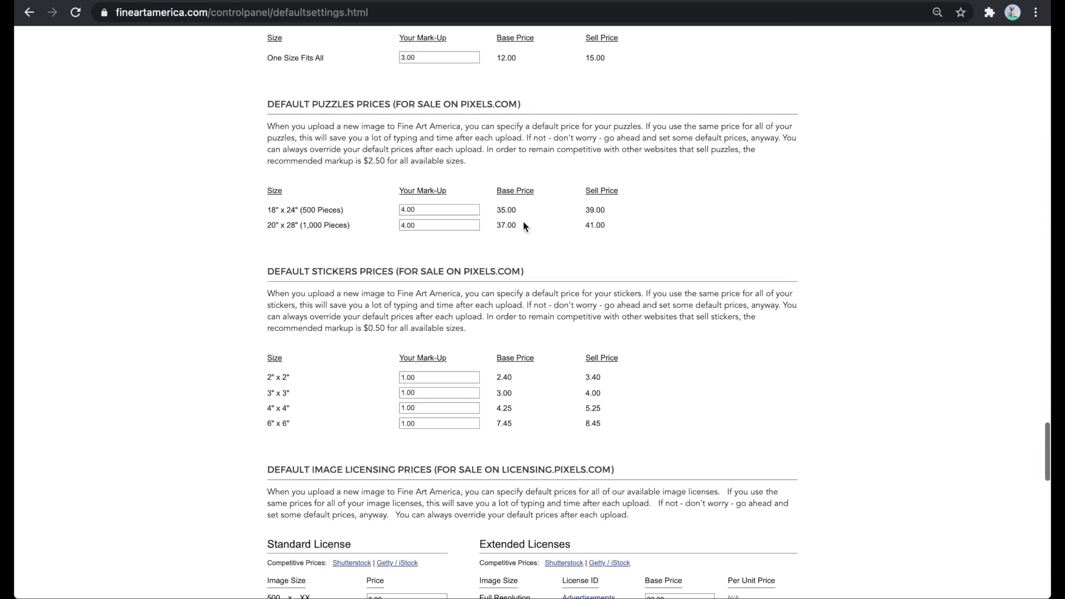
scroll(523, 223, "up", 2)
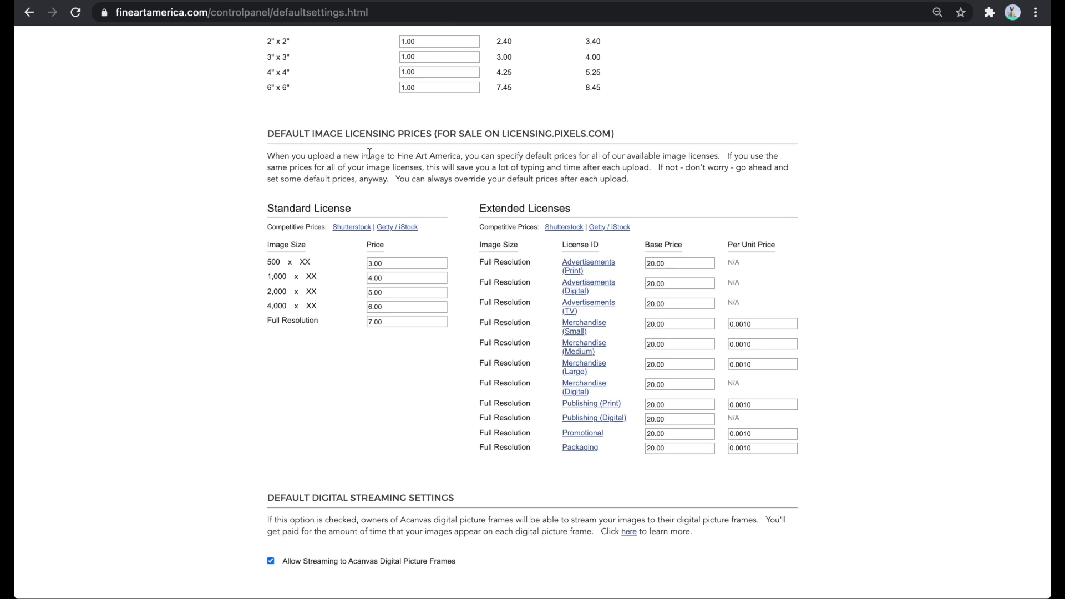
- Try the Shutterstock and Getty / iStock competitive prices for the default Standard License
left_click(347, 228)
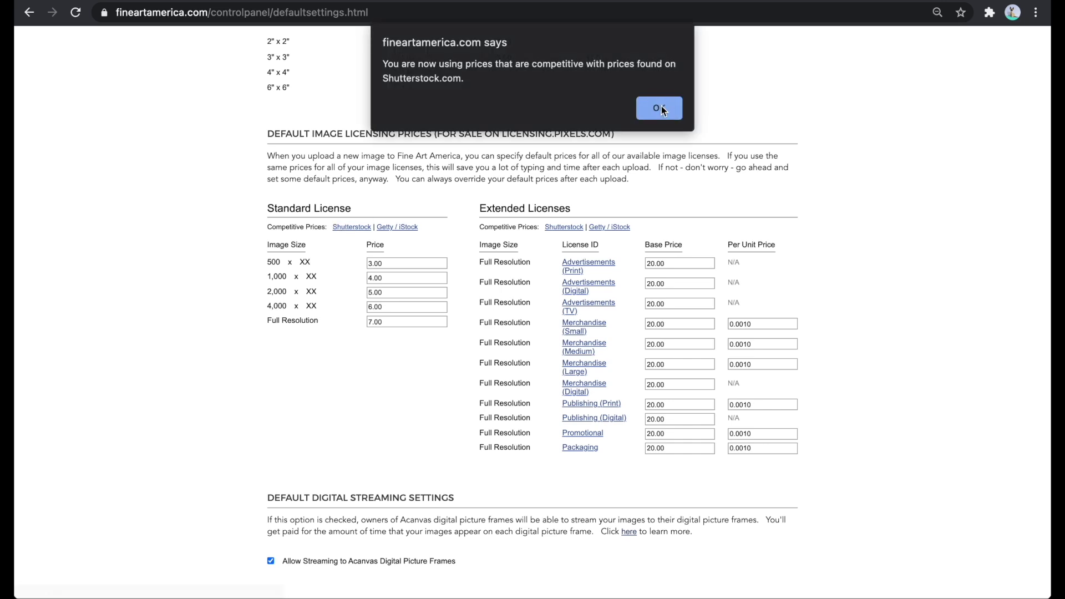
left_click(658, 107)
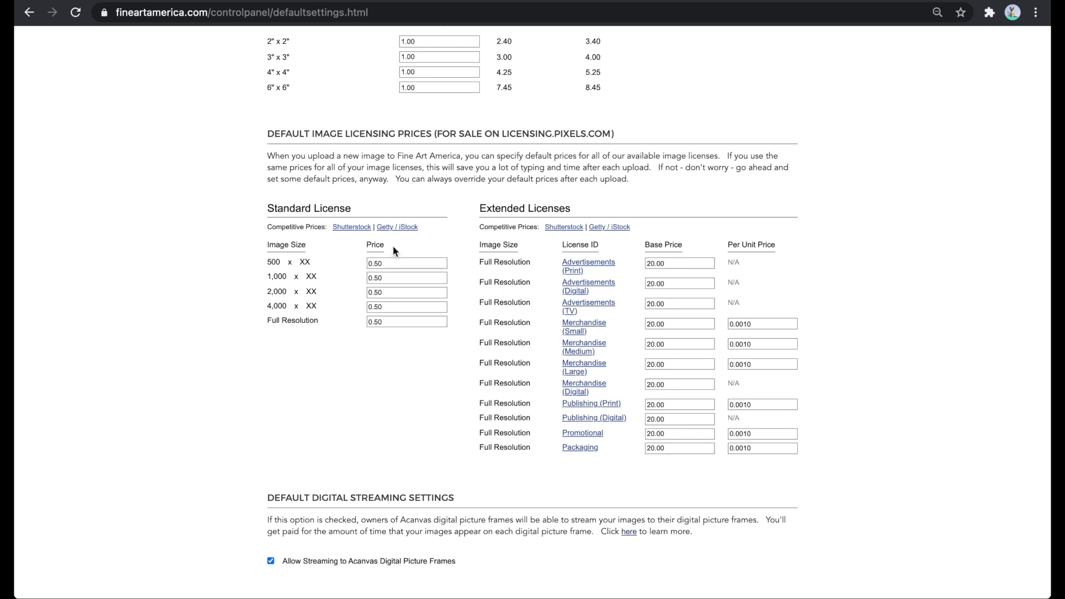
left_click(400, 228)
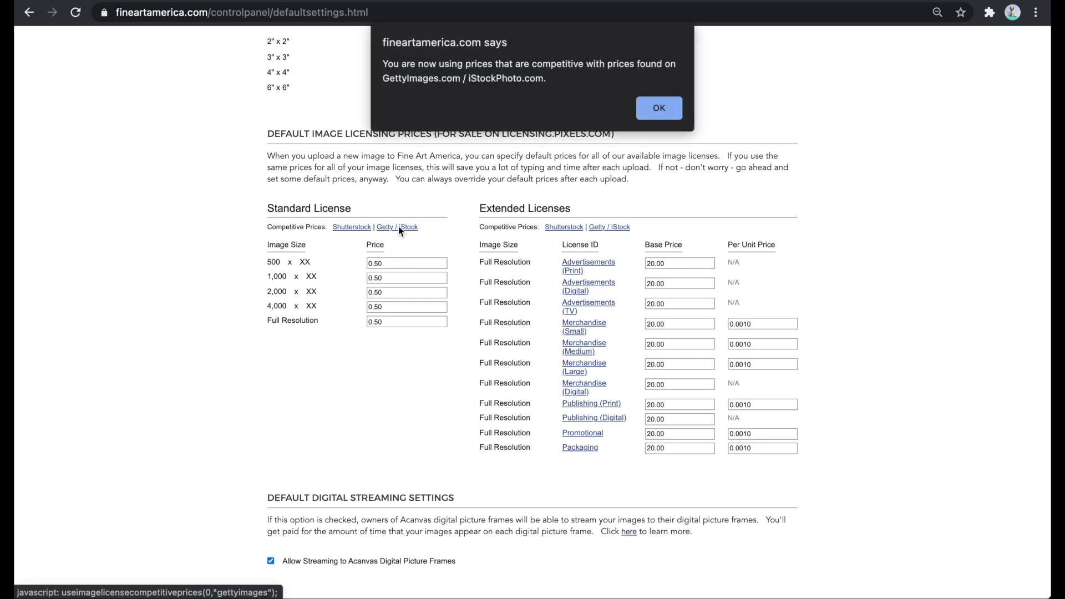
left_click(657, 110)
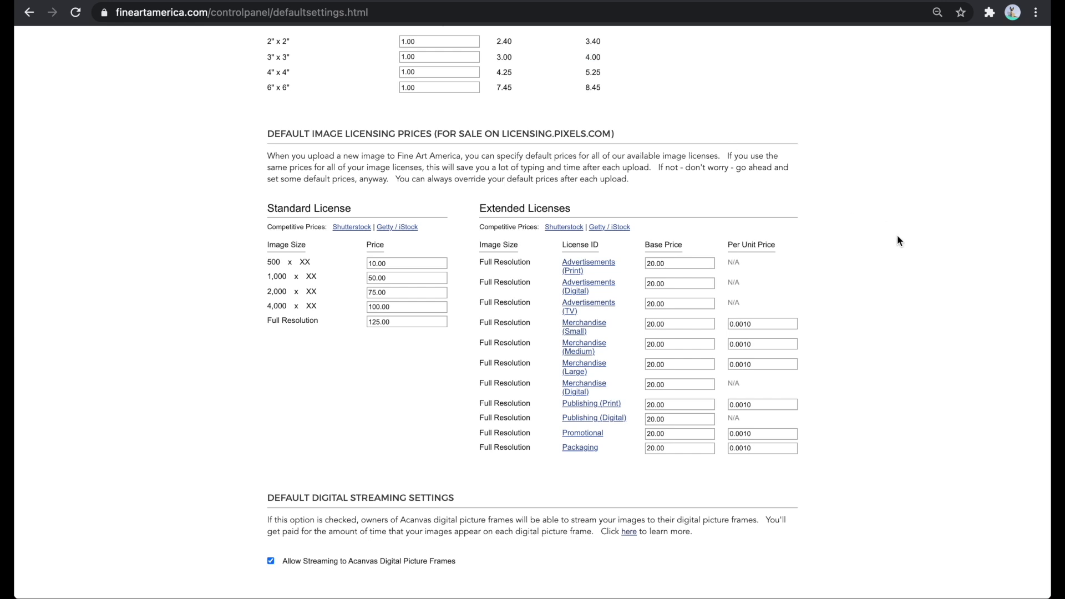
- Apply the Shutterstock and then the Getty / iStock competitive prices to the default Extended Licenses
left_click(563, 229)
left_click(664, 109)
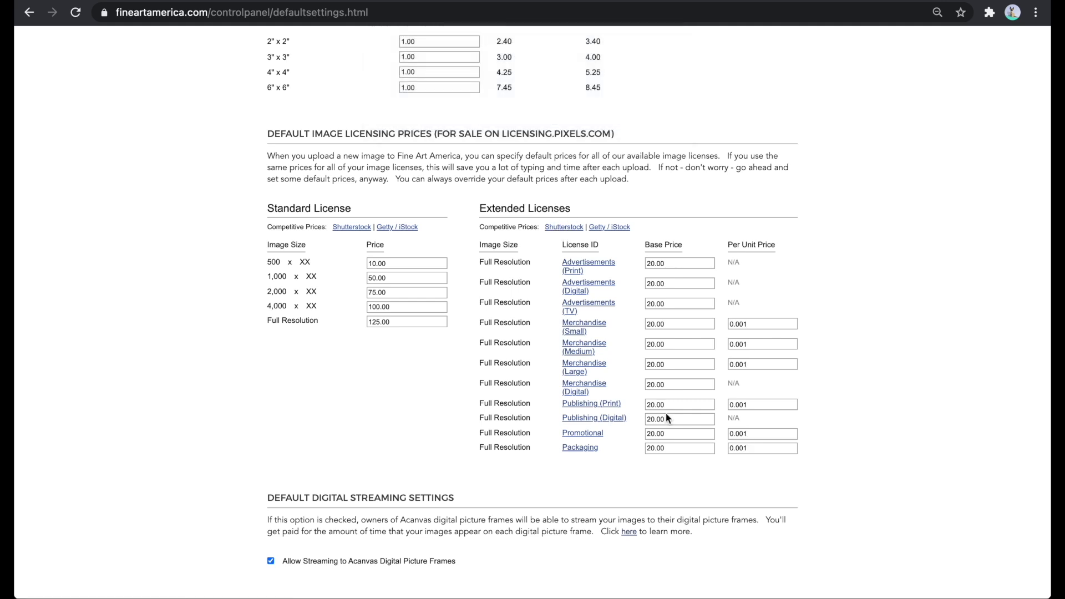
left_click(608, 228)
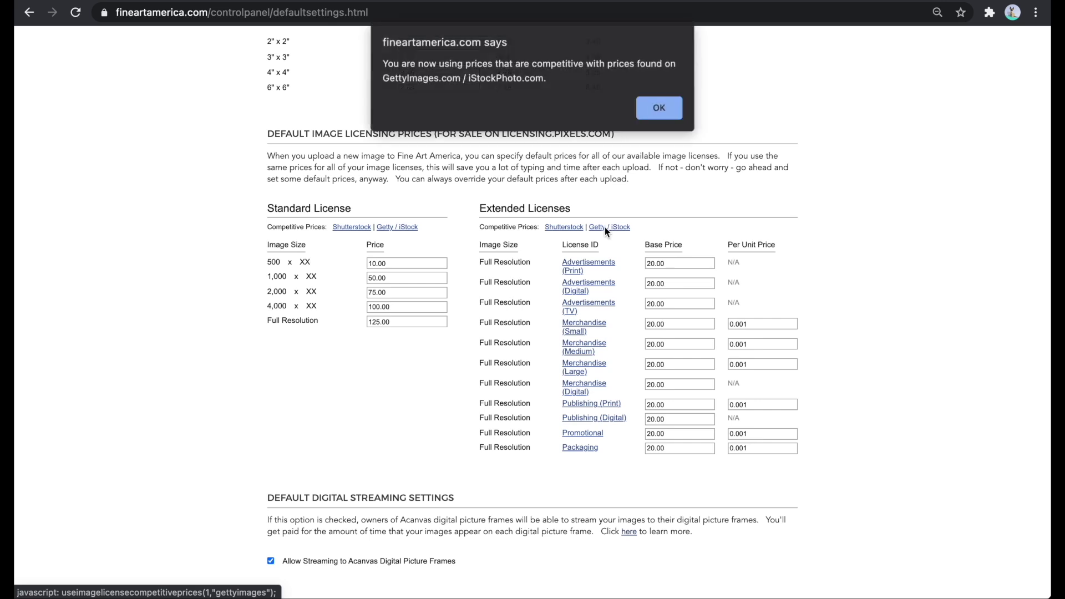
left_click(650, 114)
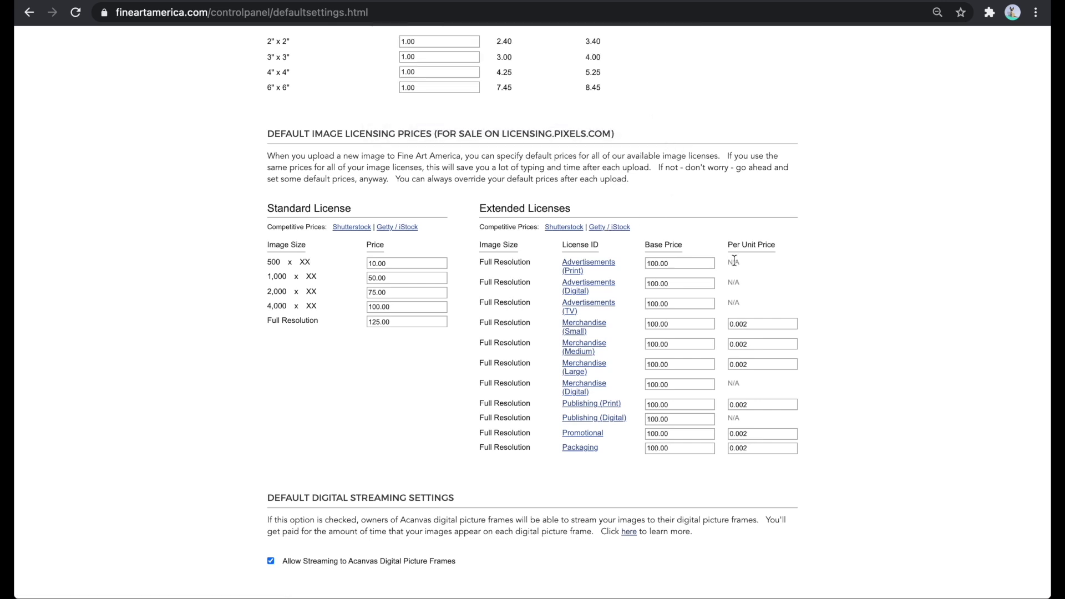
- Set the Standard License prices to 3, 4, 5 and 6 for the 500 to 4,000 sizes, and 7 for Full Resolution
double_click(429, 263)
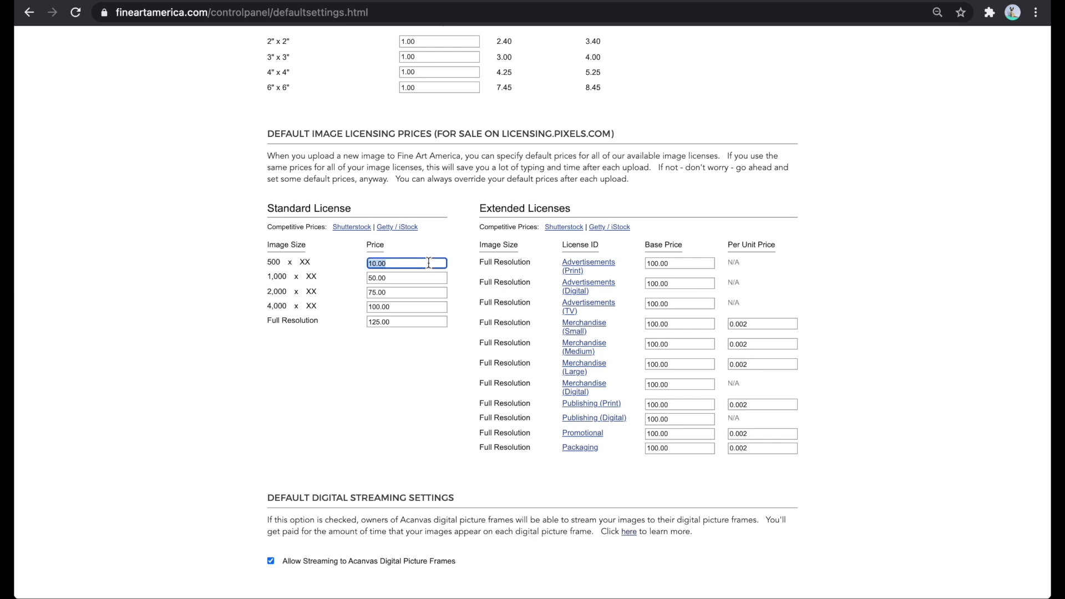
type("3")
double_click(417, 277)
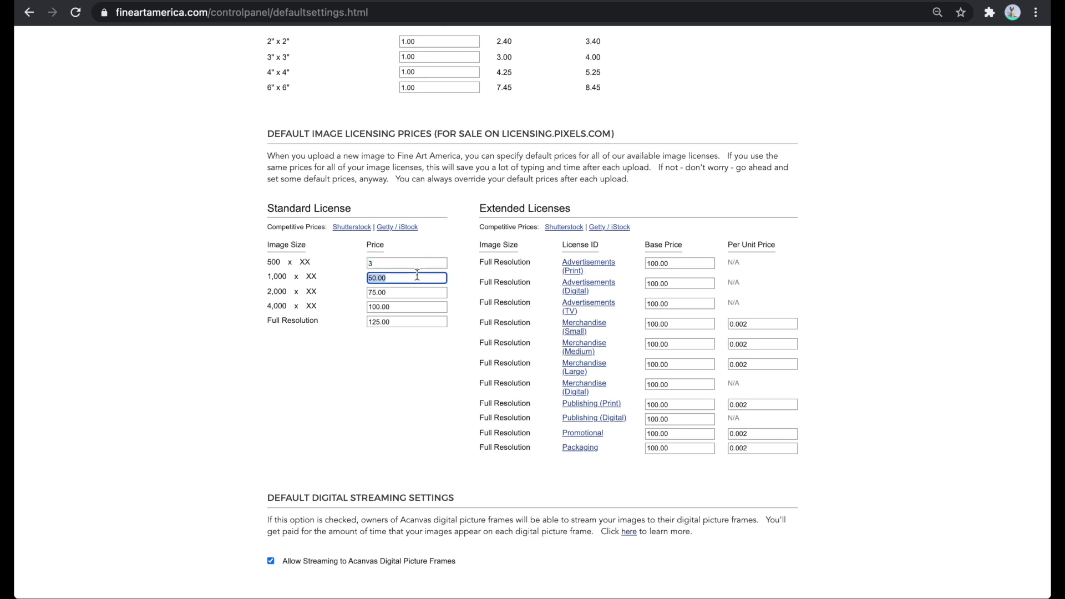
type("4")
double_click(415, 288)
type("5")
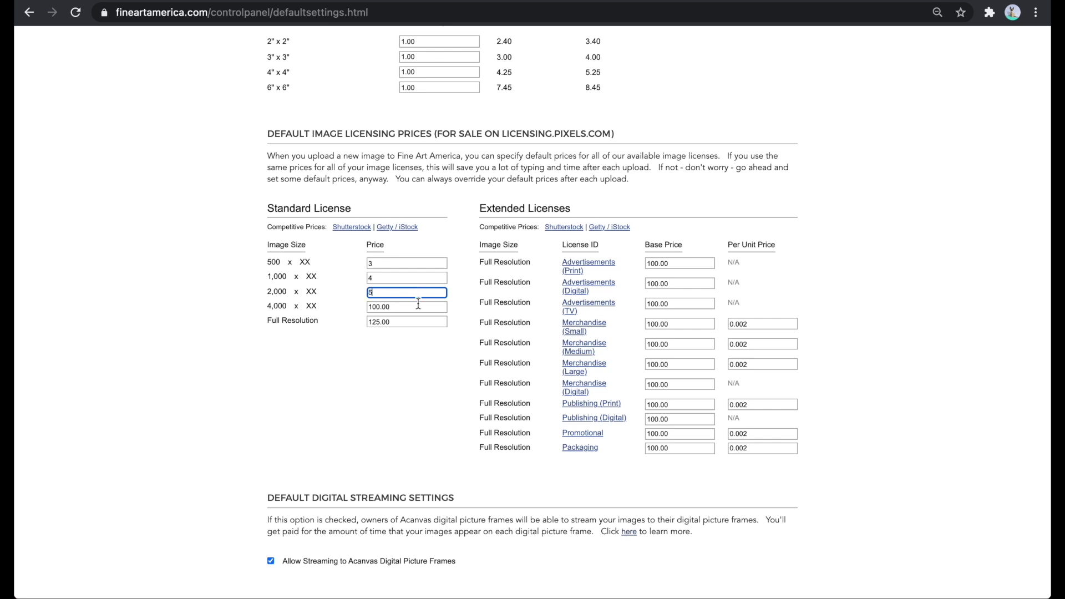
double_click(417, 305)
type("6")
key("Tab")
type("7")
- Set the Extended License base prices for Advertisements to 10 for Print, 10 for Digital and 20 for TV
double_click(683, 263)
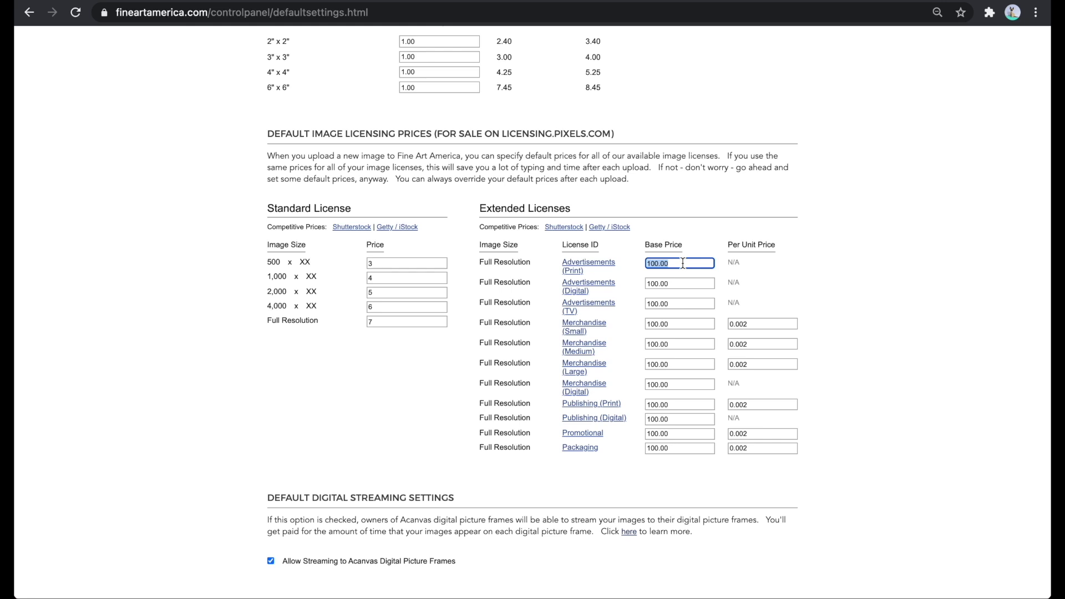
type("10")
key("Tab")
type("1")
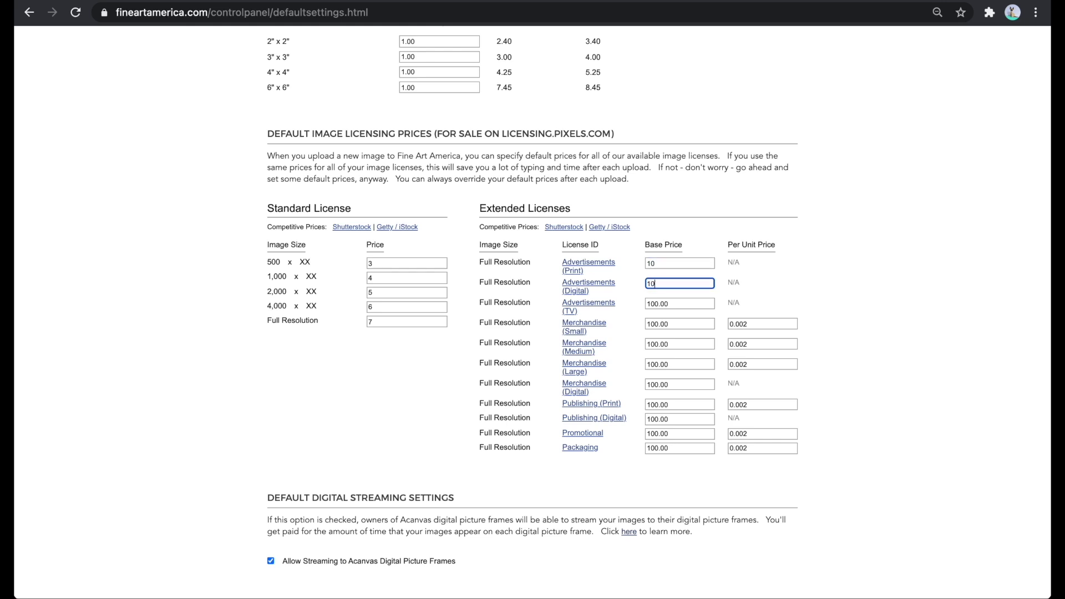
key("Tab")
type("20")
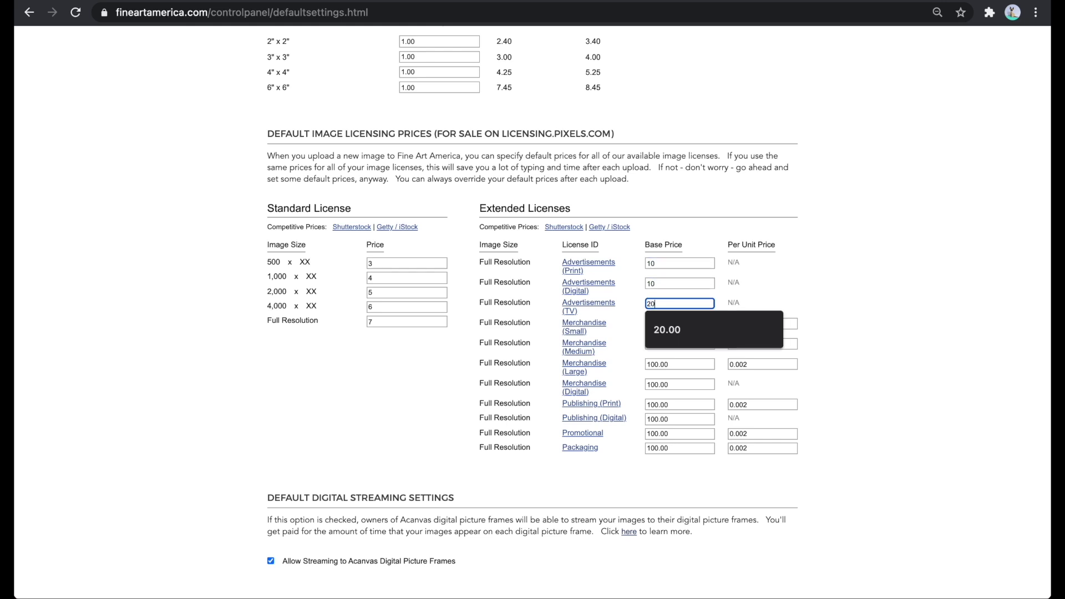
- Set the Merchandise base prices to 20 for Small, 25 for Medium, 30 for Large and 30 for Digital
left_click(677, 324)
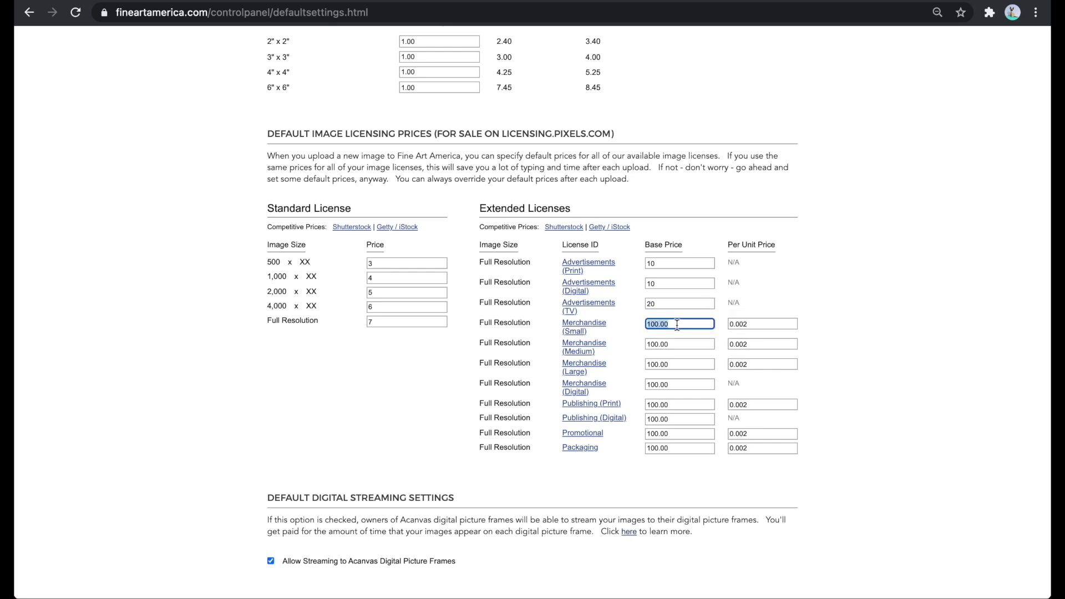
type("20")
left_click(840, 250)
left_click(667, 345)
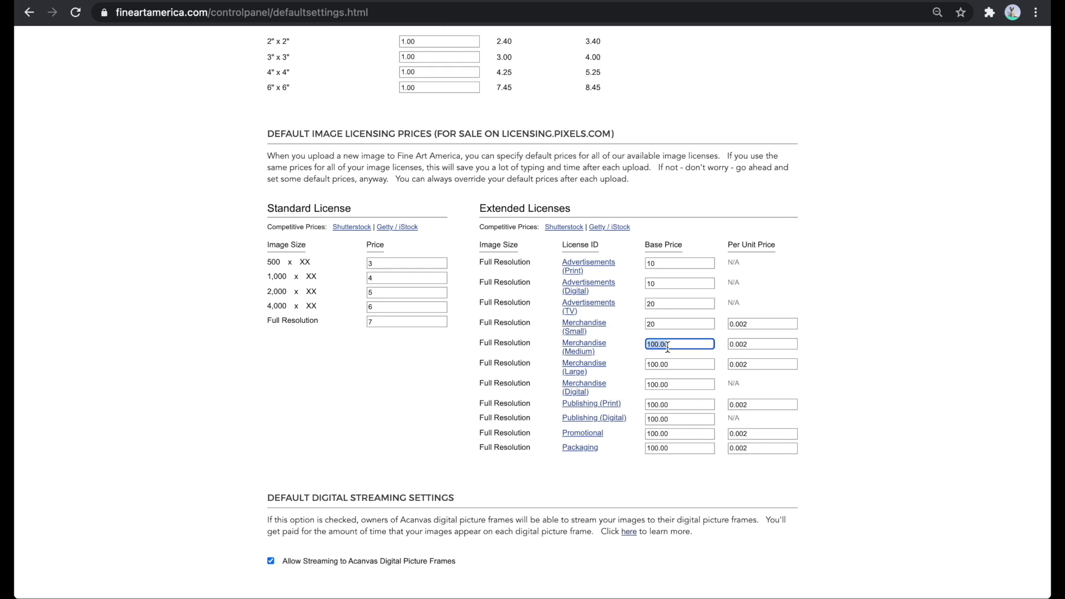
type("25")
left_click(690, 360)
type("30")
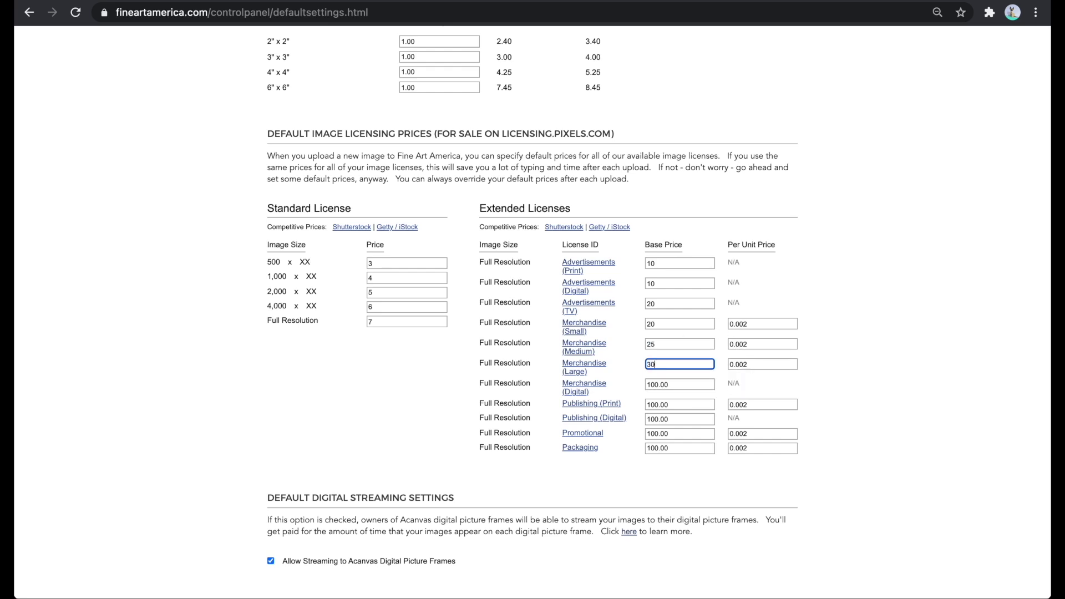
left_click(688, 386)
type("30")
- Set the base prices to 30 for Publishing (Print) and Publishing (Digital), 15 for Promotional and 40 for Packaging
left_click(677, 405)
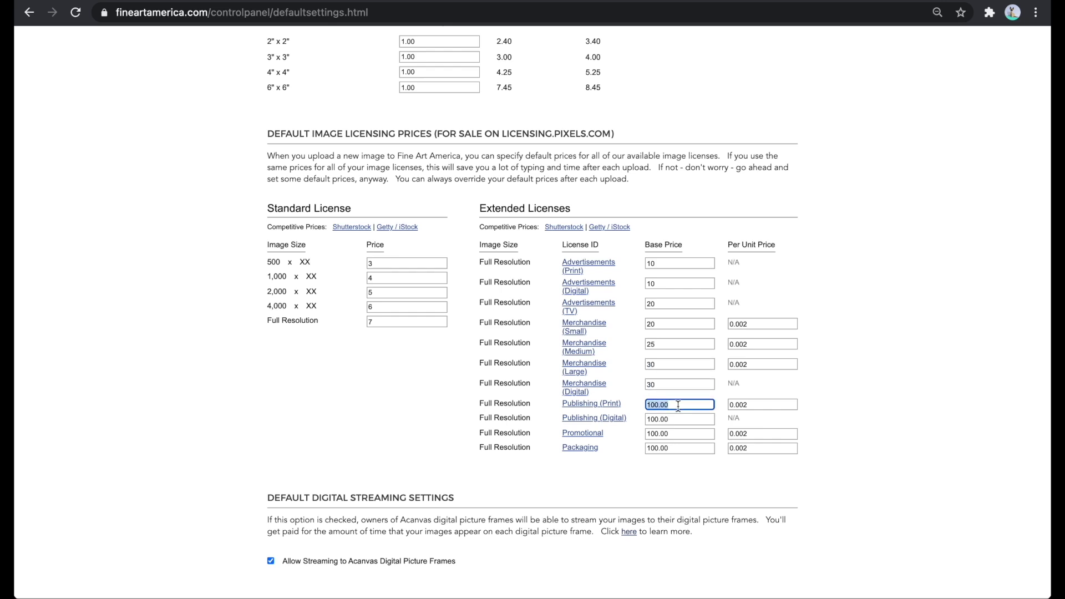
type("30")
left_click(680, 419)
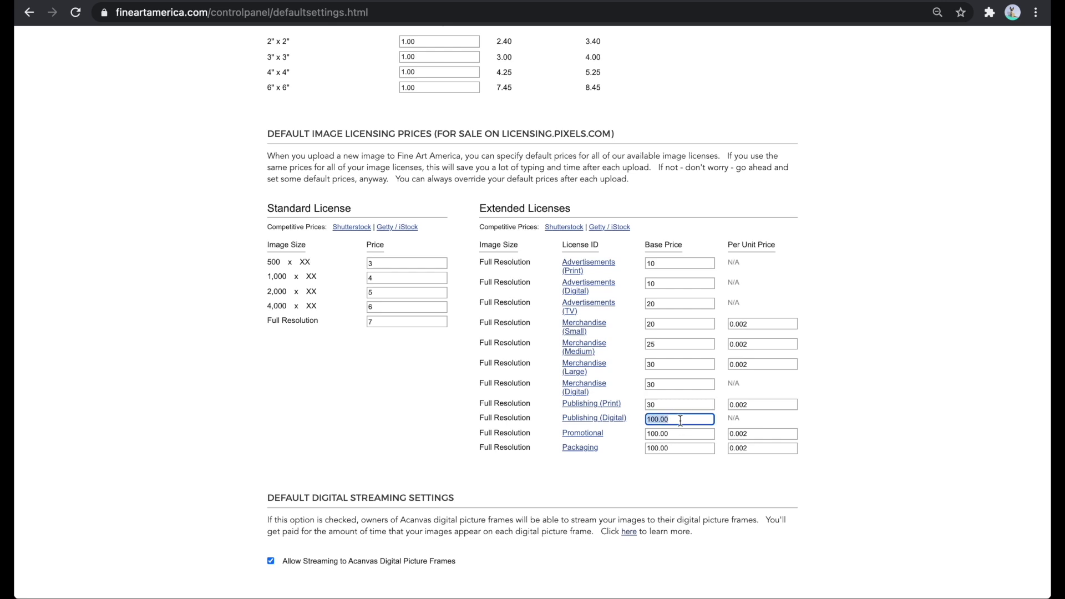
type("30")
left_click(678, 434)
type("15")
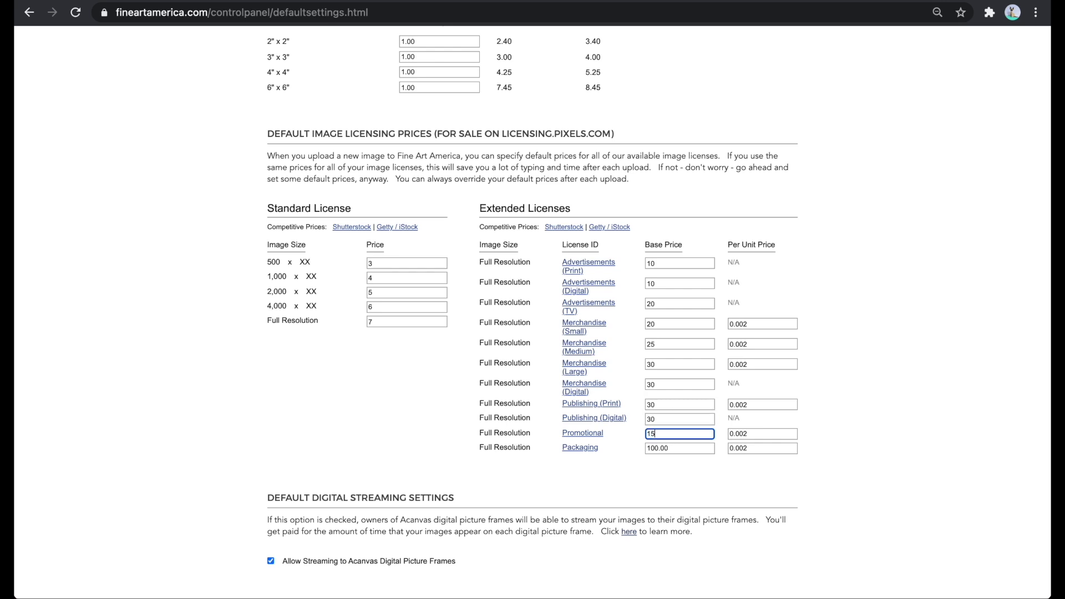
left_click(687, 453)
type("40")
left_click(926, 337)
- Save the updated default licensing prices and upload settings, leaving the watermark option disabled
scroll(802, 207, "down", 5)
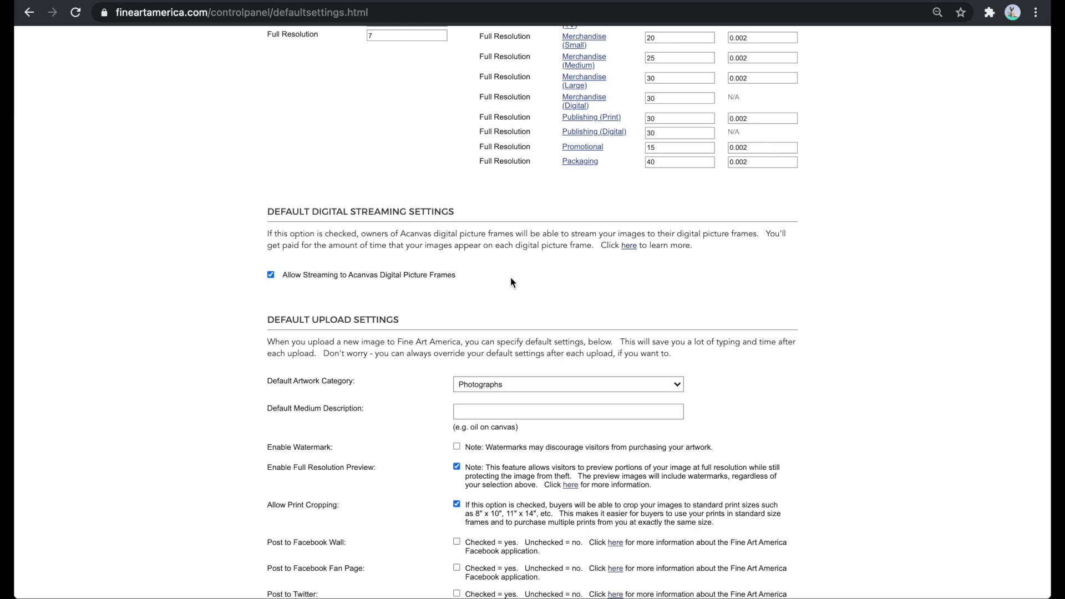
scroll(510, 280, "down", 3)
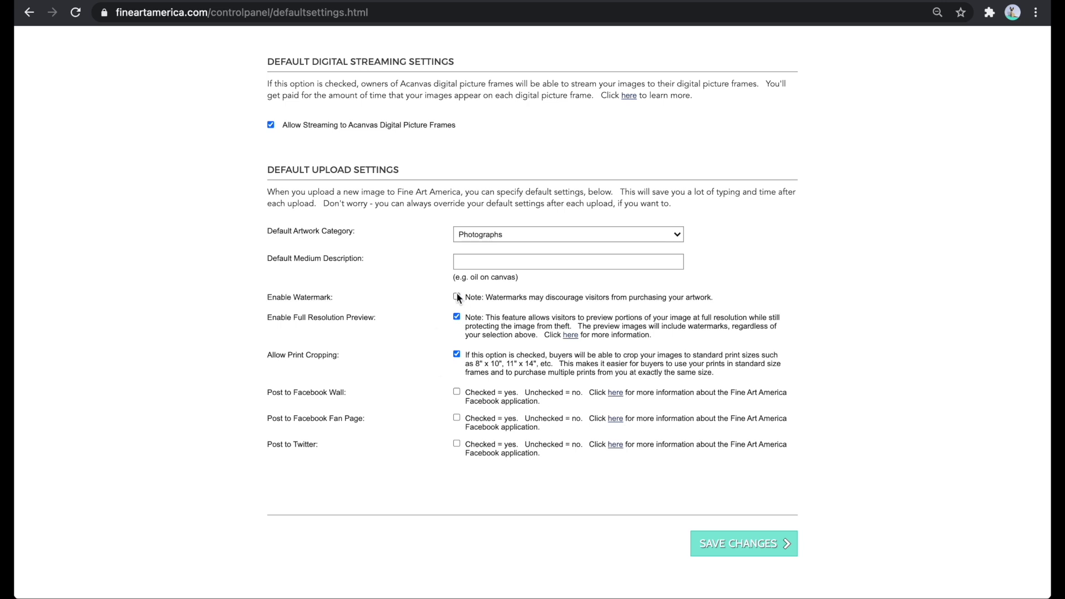
left_click(768, 555)
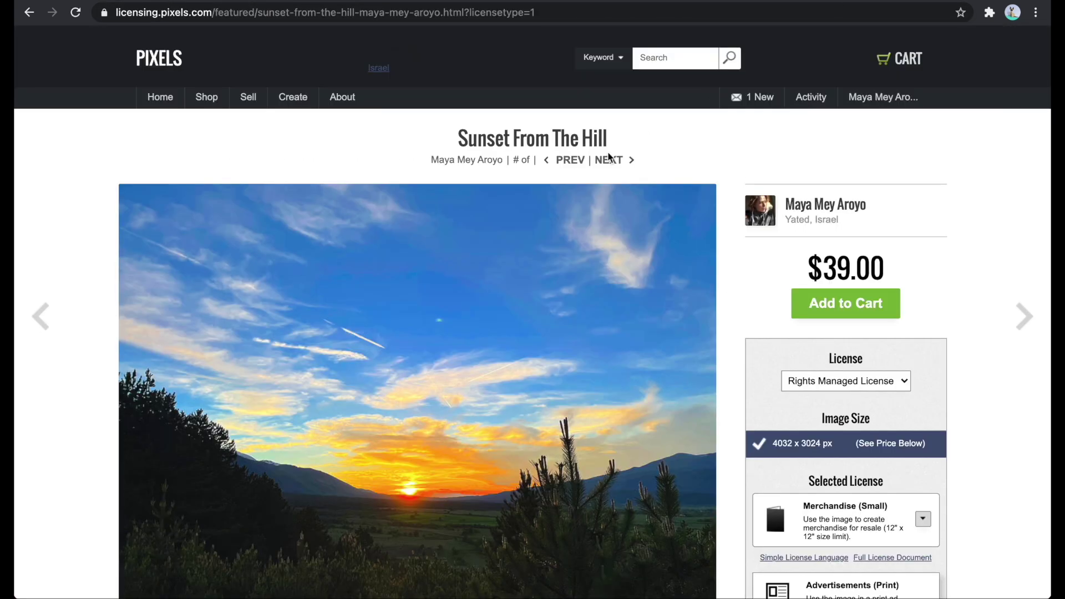
- Reload the Sunset From The Hill licensing page and examine its price, license options and listing details
left_click(476, 17)
key("Return")
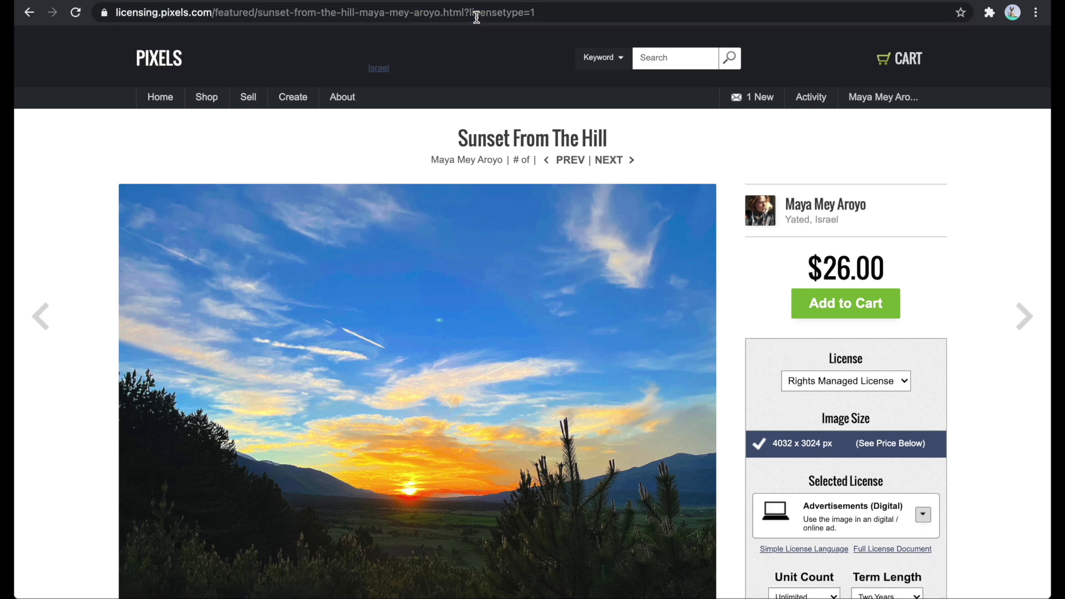
scroll(737, 289, "down", 4)
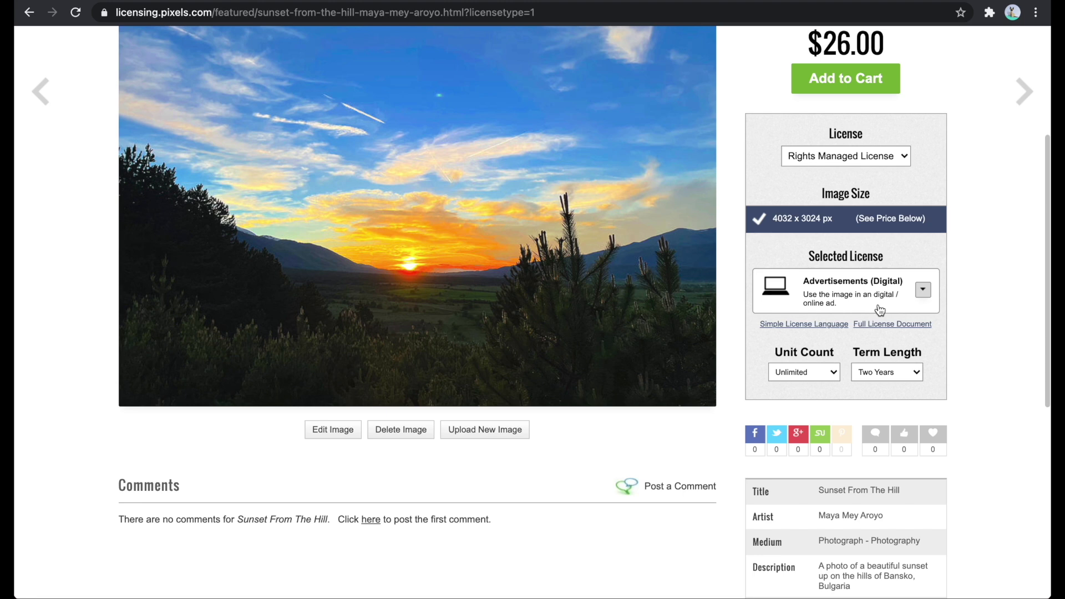
scroll(846, 287, "up", 4)
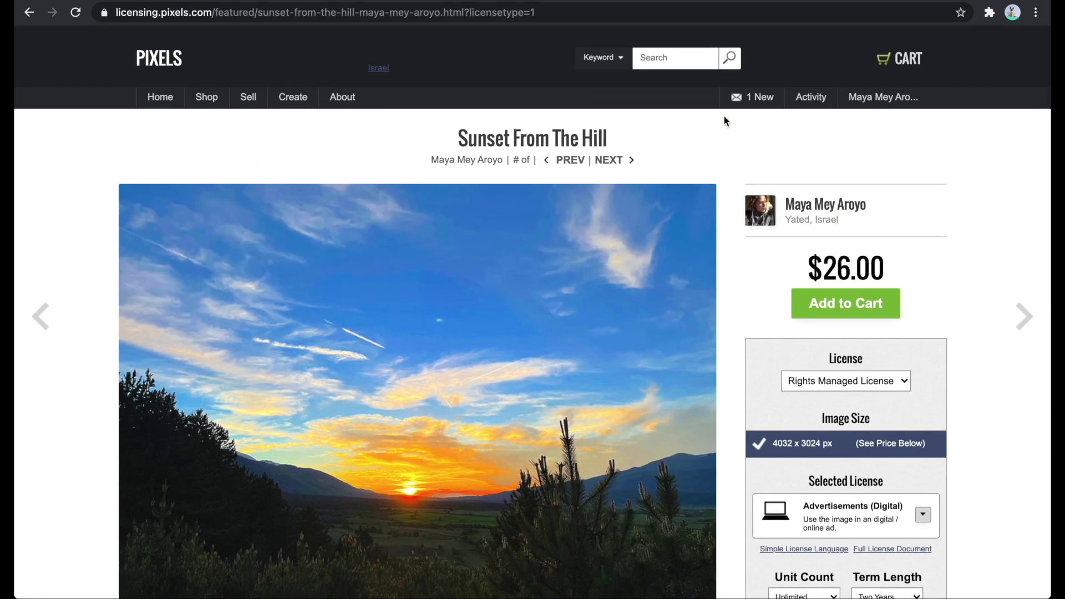
scroll(685, 247, "down", 8)
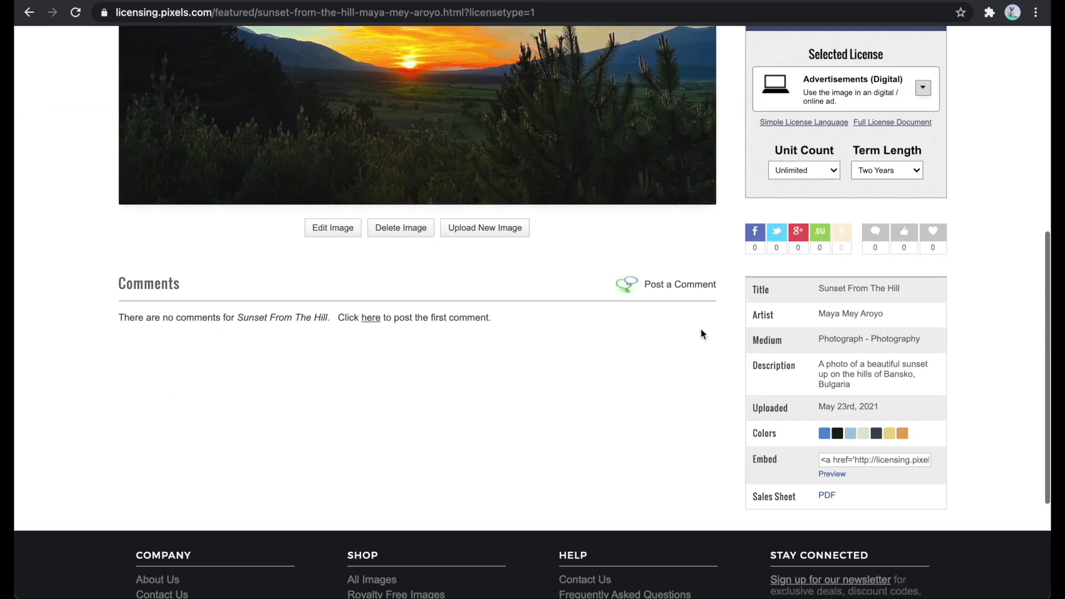
scroll(716, 384, "up", 1)
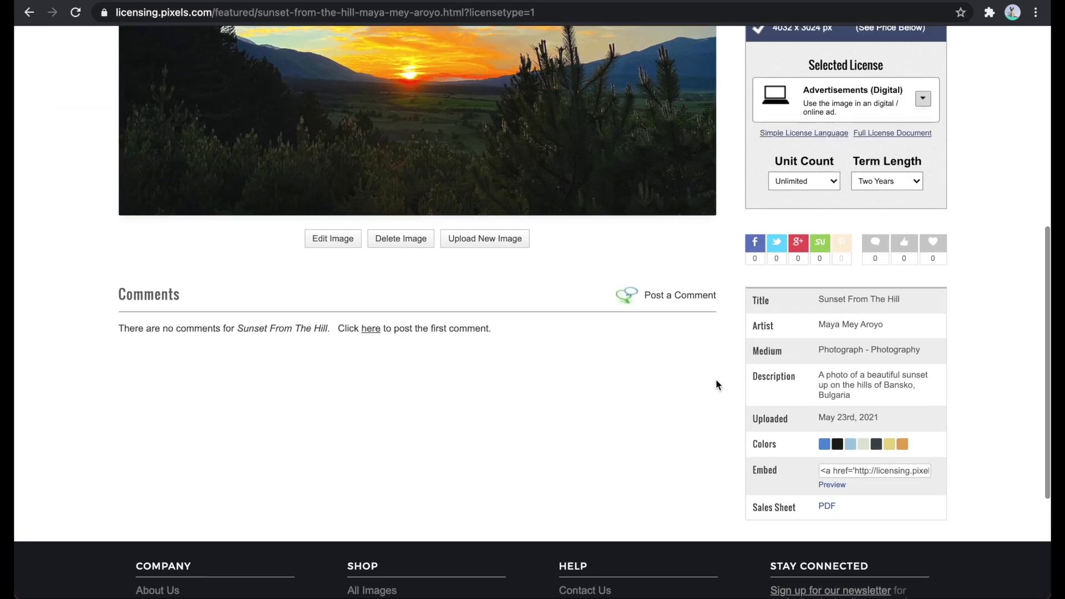
scroll(716, 383, "up", 8)
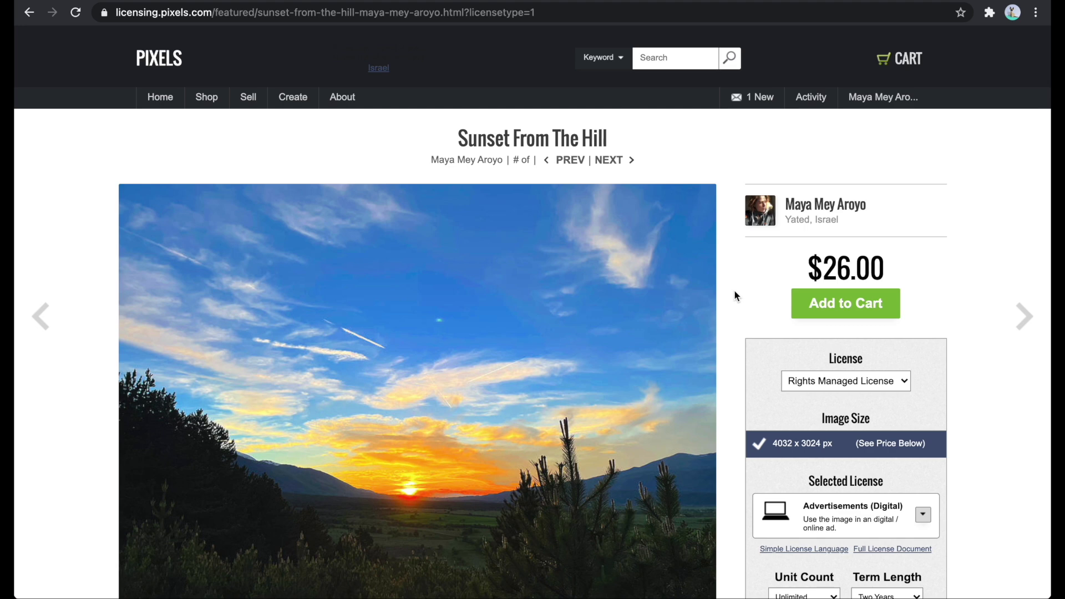
- Look through the Melting Flow listing on Pixels, including its details, embed code and tags
scroll(735, 294, "down", 8)
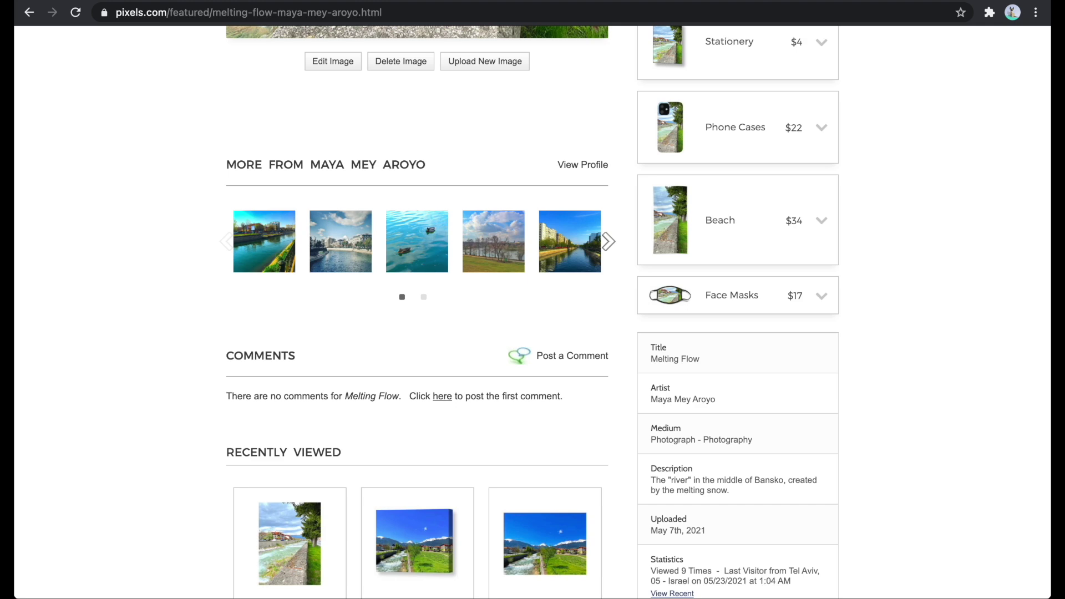
scroll(520, 152, "up", 1)
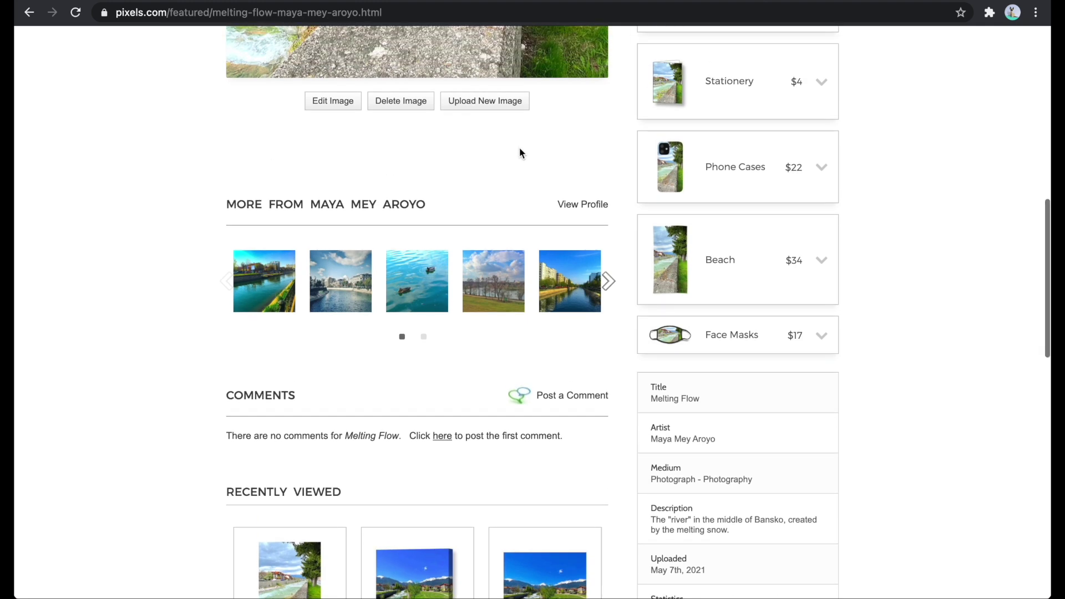
scroll(520, 152, "down", 9)
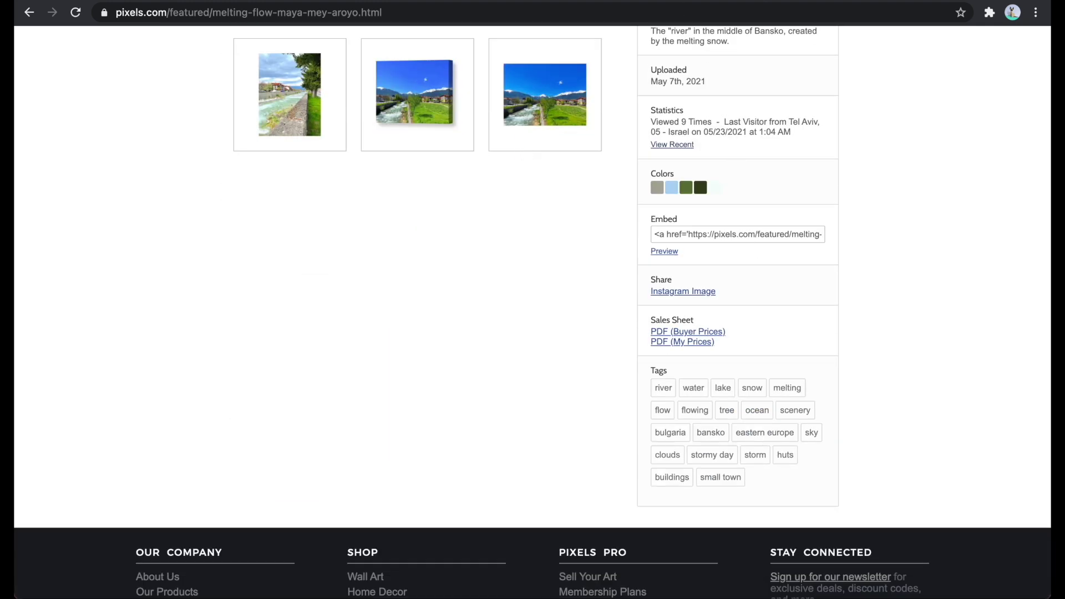
- Open the Sunset from the Hill listing from the Fine Art America profile and examine its embed, sharing and sales sheet details
left_click(532, 5)
left_click(826, 100)
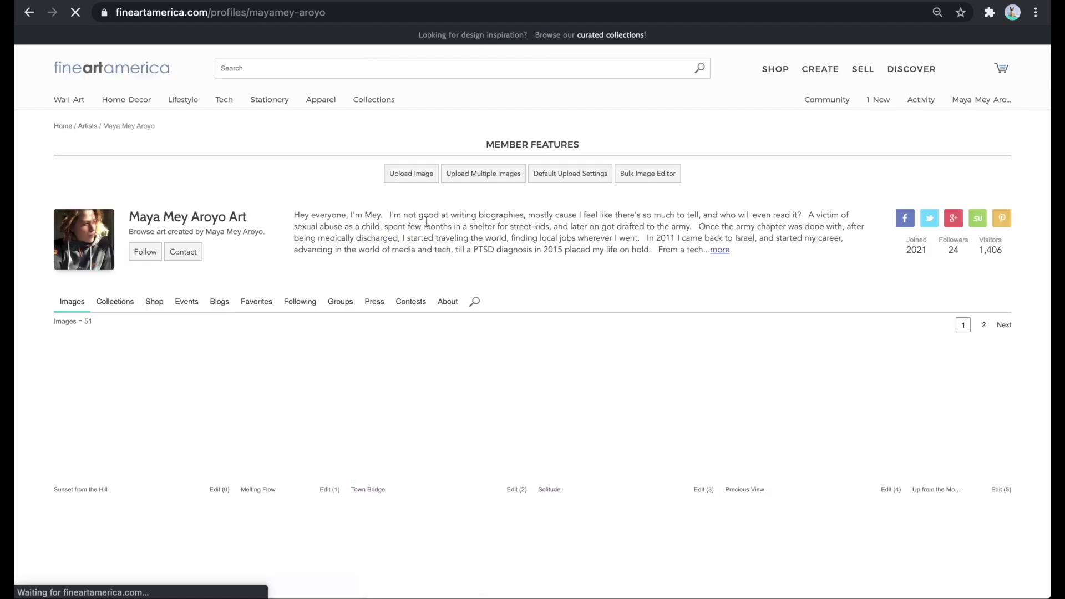
left_click(71, 443)
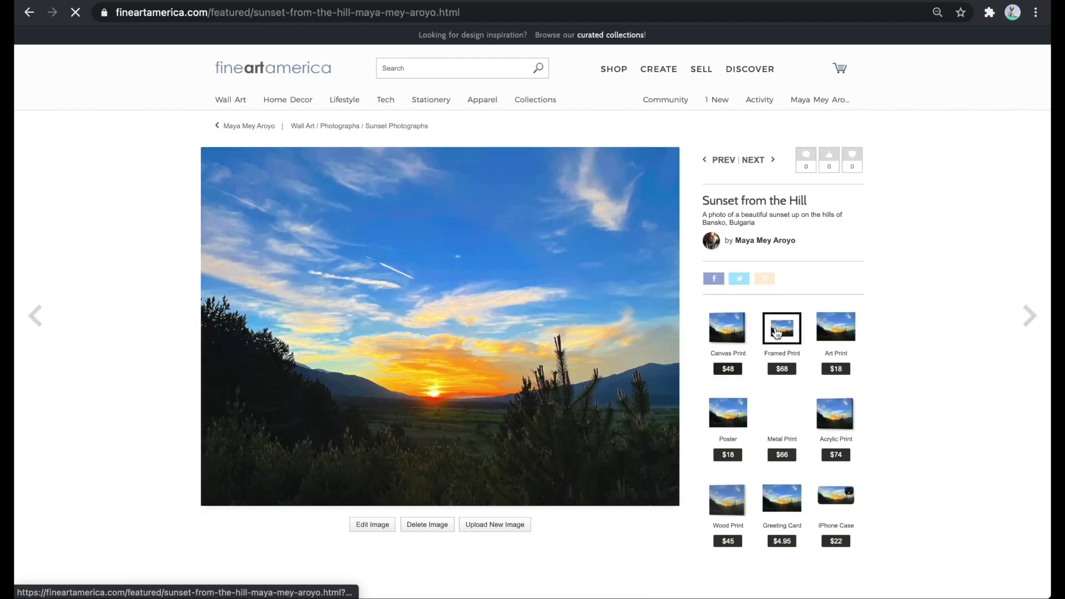
scroll(838, 366, "down", 6)
scroll(840, 366, "down", 1)
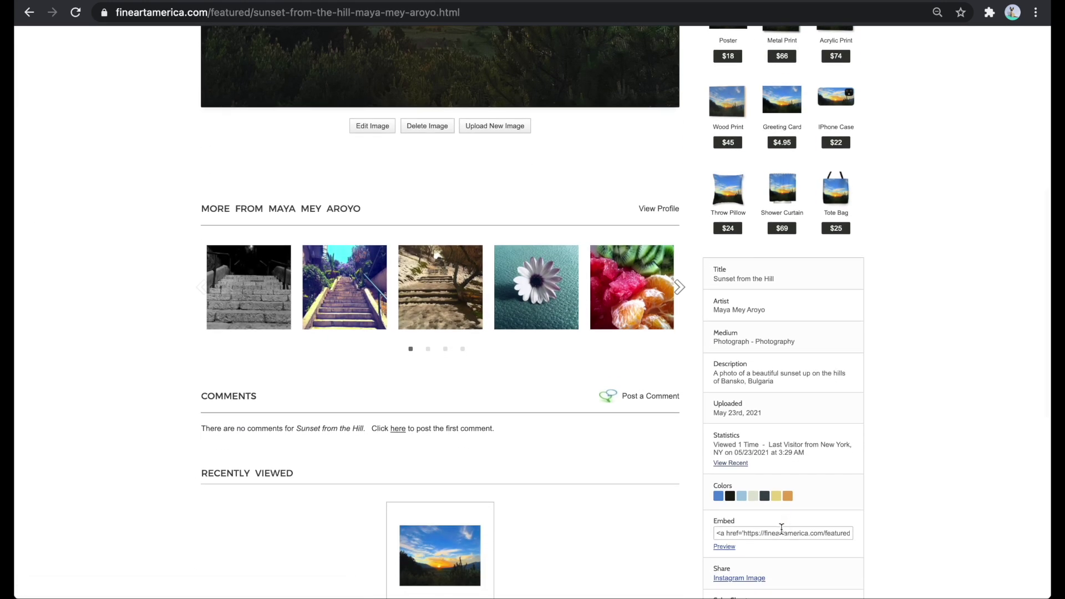
scroll(893, 464, "down", 2)
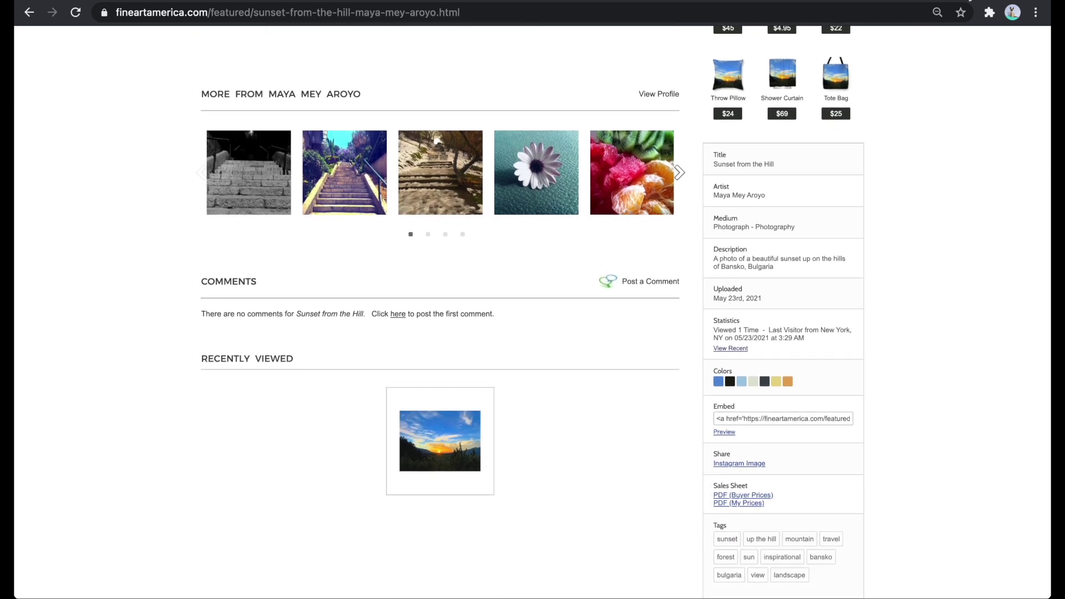
- Open the artist's own WordPress website in a new browser tab and look over its home page
key("super+t")
left_click(871, 12)
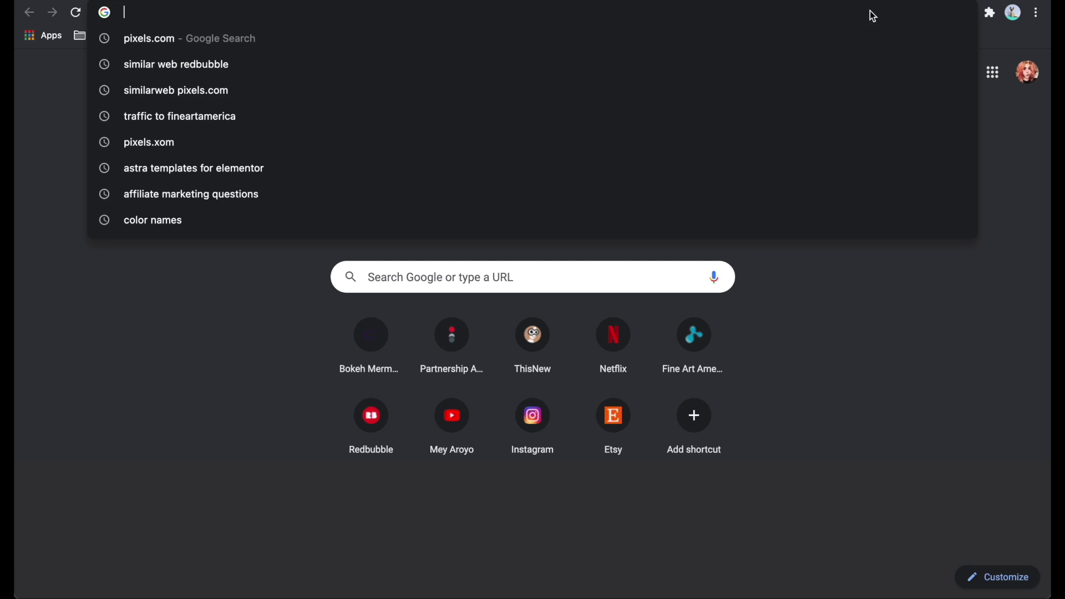
type("mey")
key("Return")
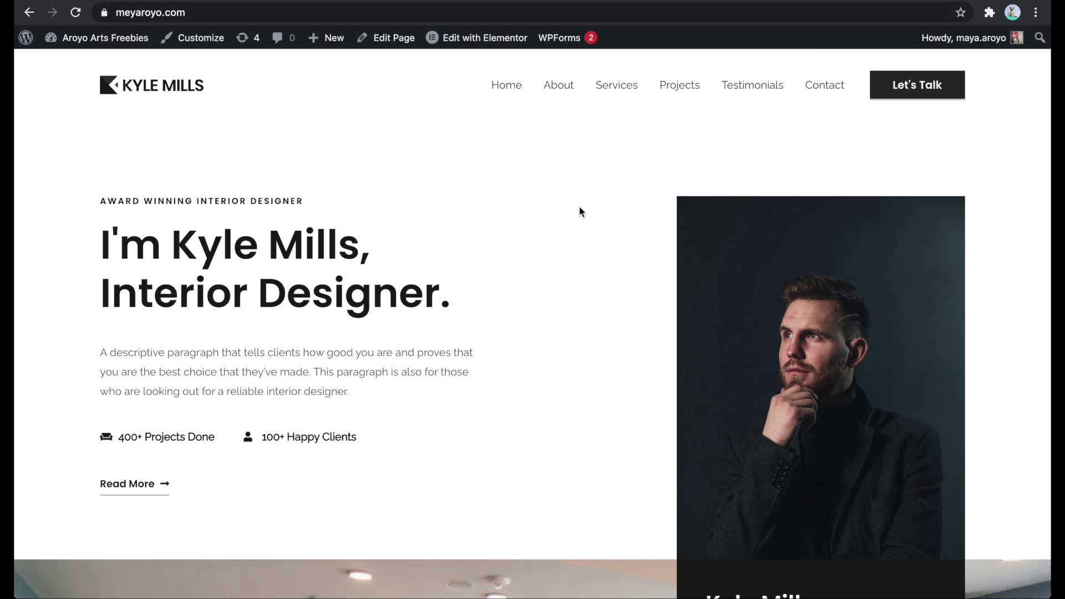
scroll(579, 212, "down", 6)
scroll(583, 202, "up", 4)
scroll(581, 202, "up", 3)
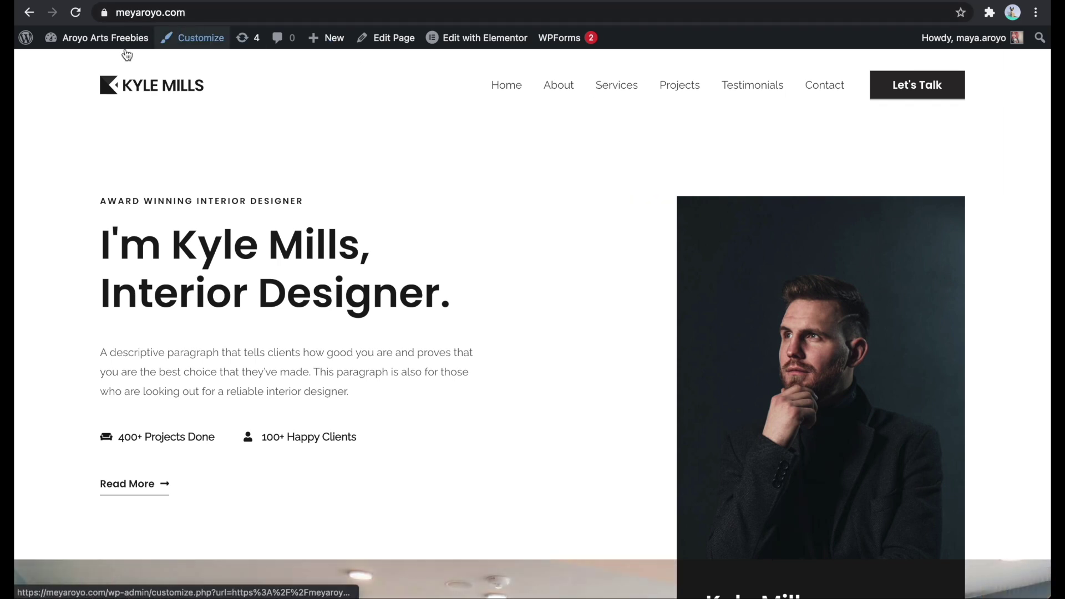
- Open the site's WordPress page list, view the Projects page and look through its room sections
left_click(76, 40)
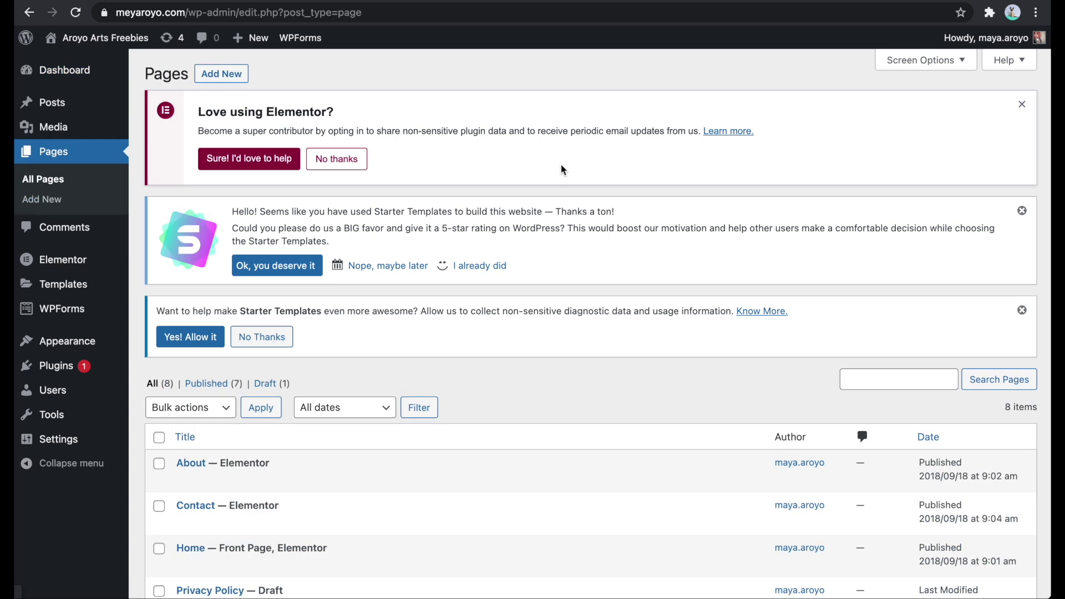
scroll(358, 360, "down", 5)
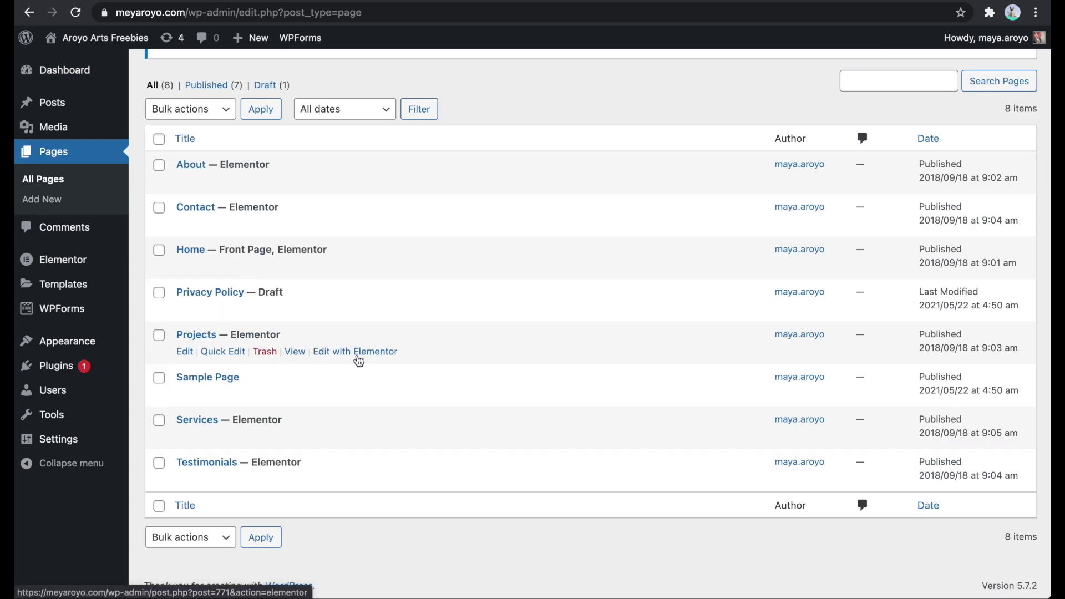
left_click(294, 352)
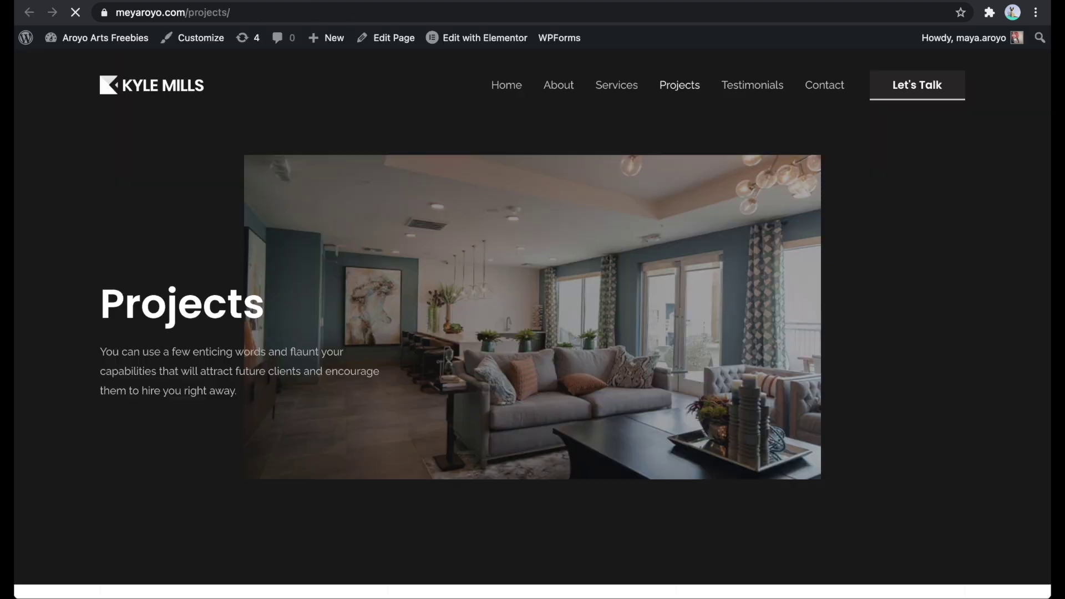
scroll(620, 198, "down", 15)
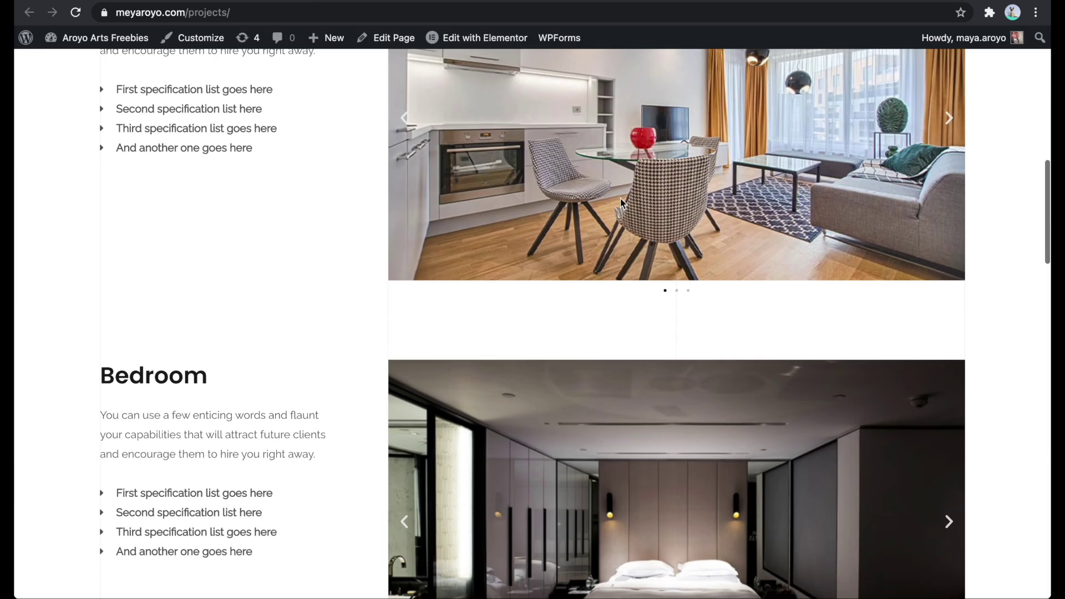
scroll(620, 203, "down", 20)
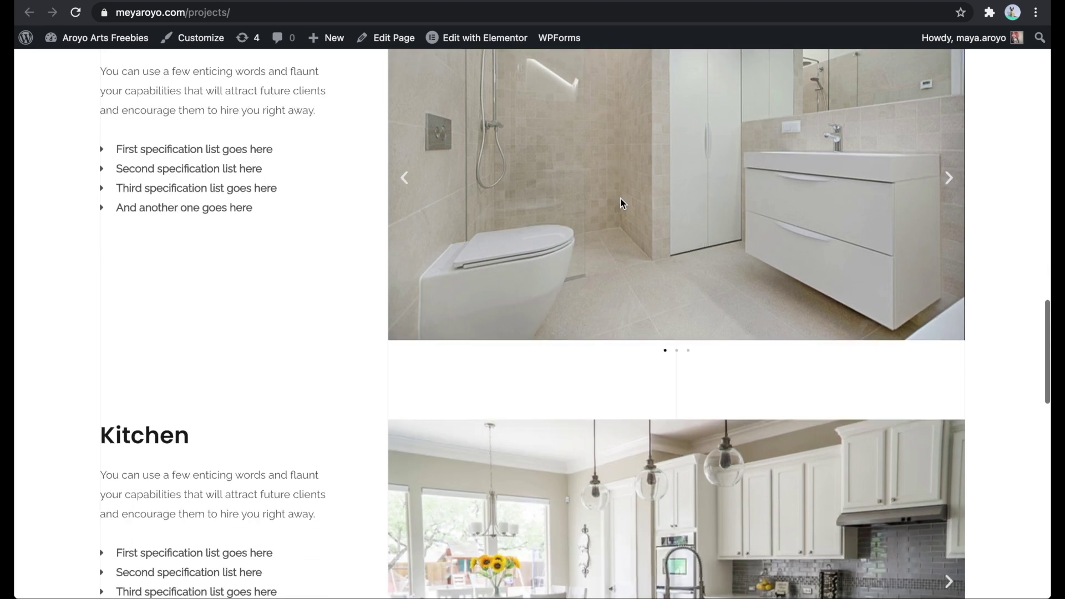
scroll(620, 198, "up", 20)
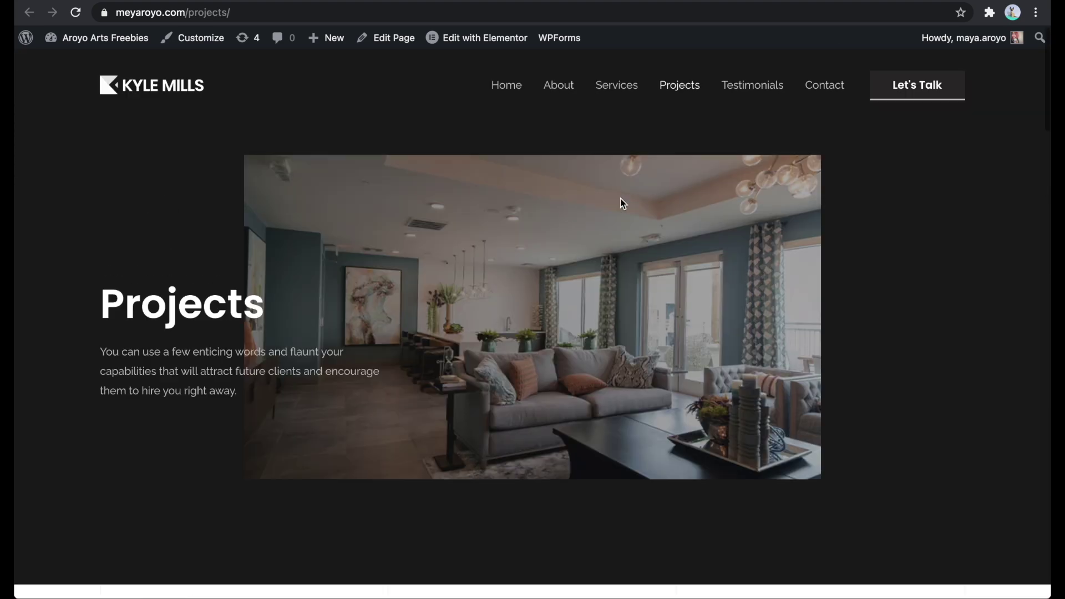
- Open the Projects page in Elementor and place an HTML widget in a new section above Living Room
left_click(499, 43)
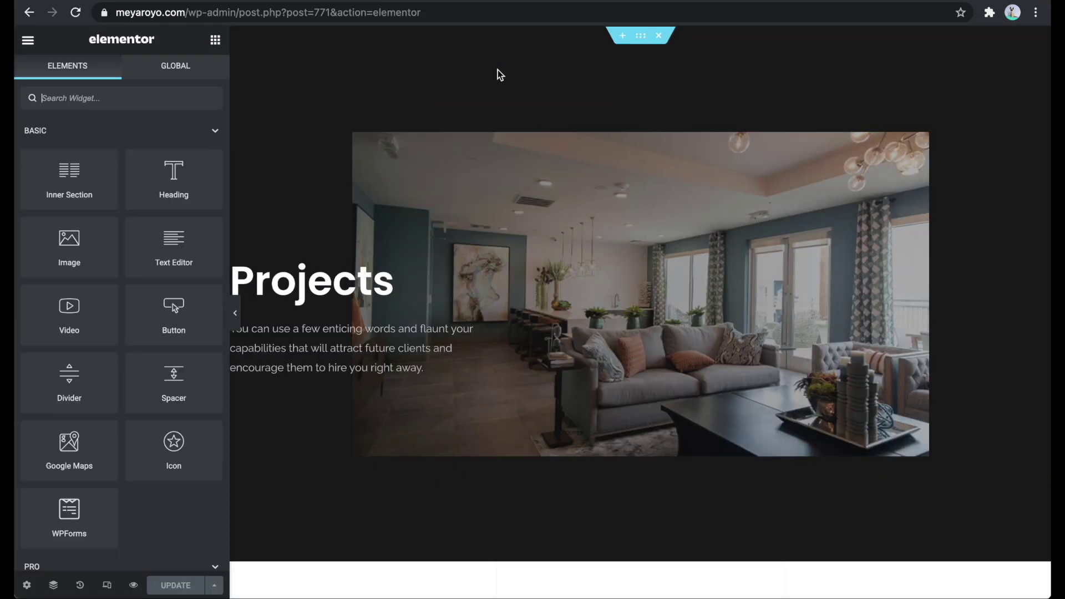
scroll(634, 248, "down", 5)
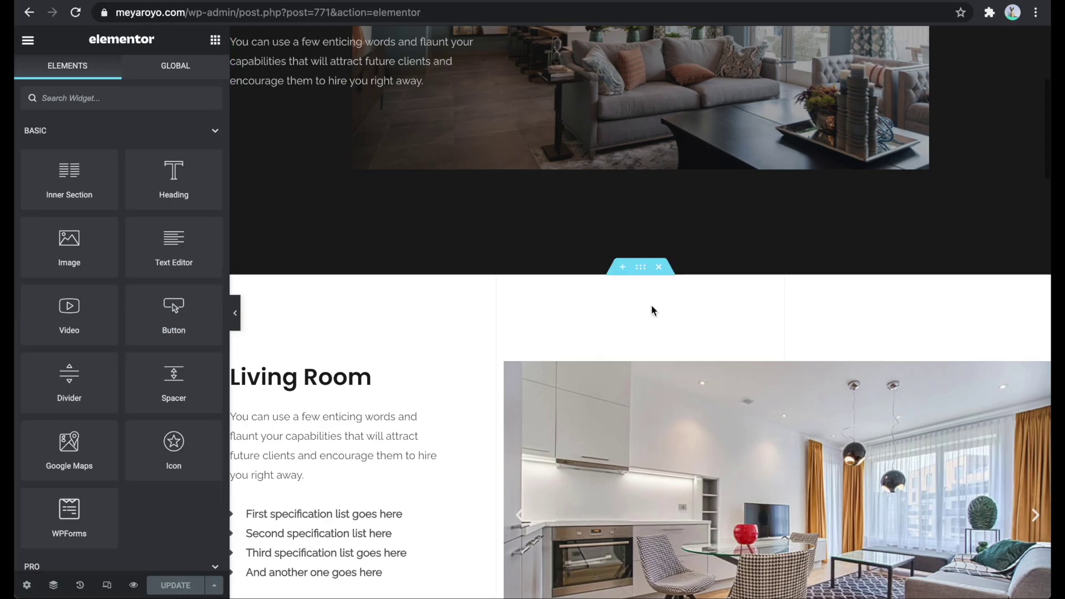
left_click(623, 272)
left_click(94, 98)
type("html")
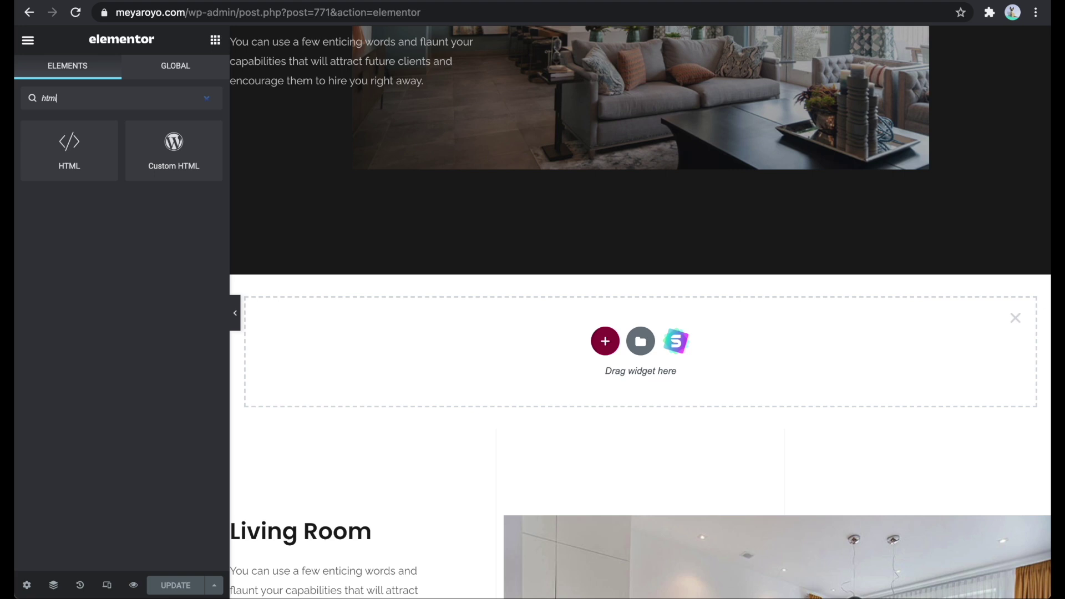
left_click_drag(57, 158, 630, 332)
- Copy the Sunset From The Hill embed code from its Pixels licensing page and paste it into the HTML widget
left_click(109, 174)
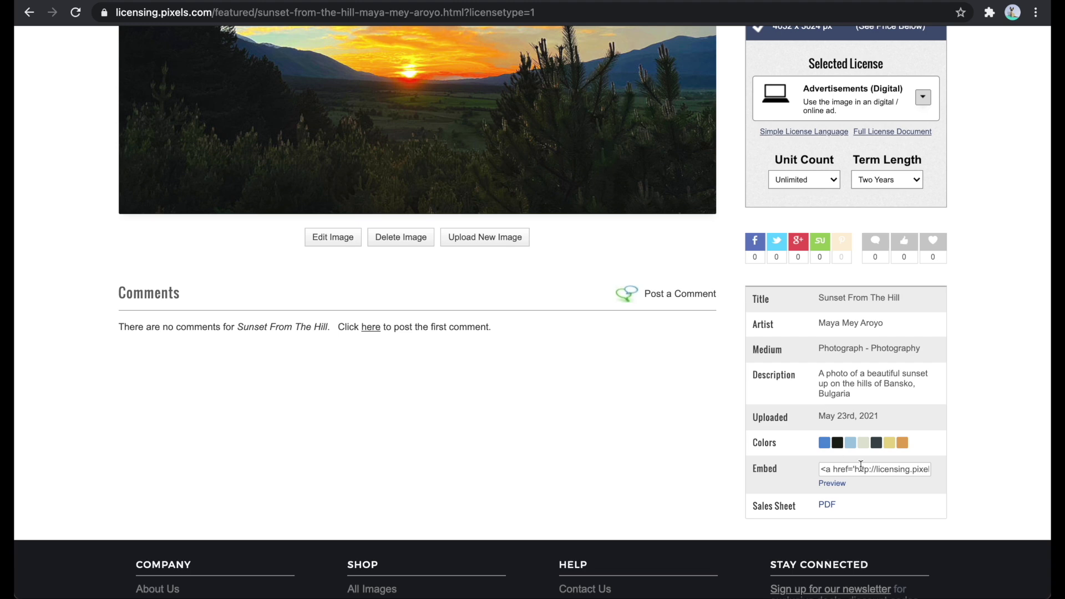
left_click(859, 466)
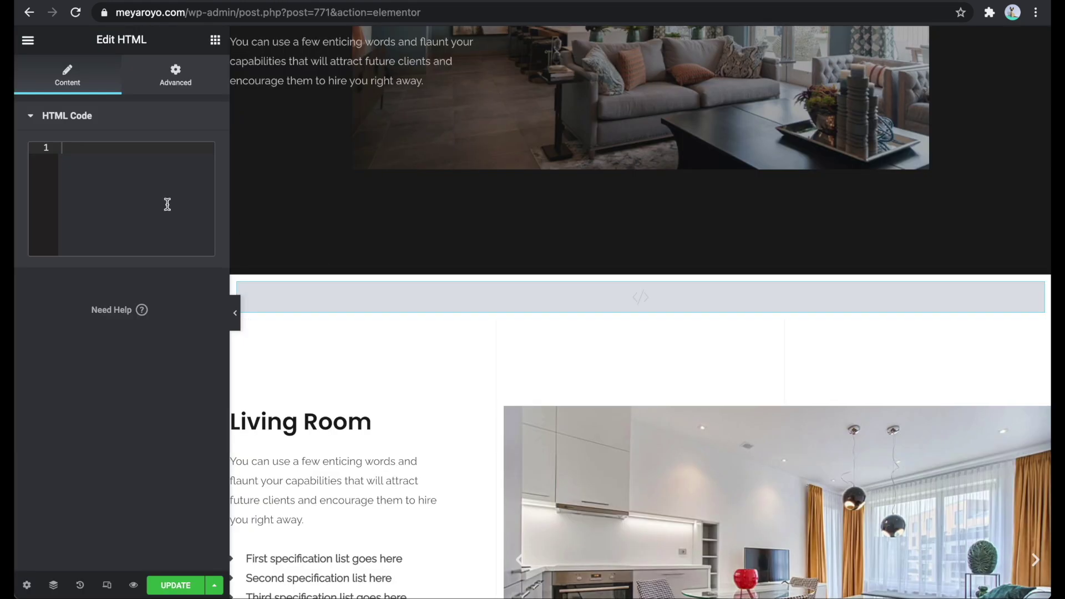
type("<a href='http://licensing.pixels.com/featured/sunset-from-the-hill-maya-mey-aroyo.html'><img src='http://licensing.pixels.com/displayartwork.html?id=37451964&width=250&height=187' alt='Photography Prints' title='Photography Prints' style='border: none;'></a>")
scroll(423, 278, "down", 4)
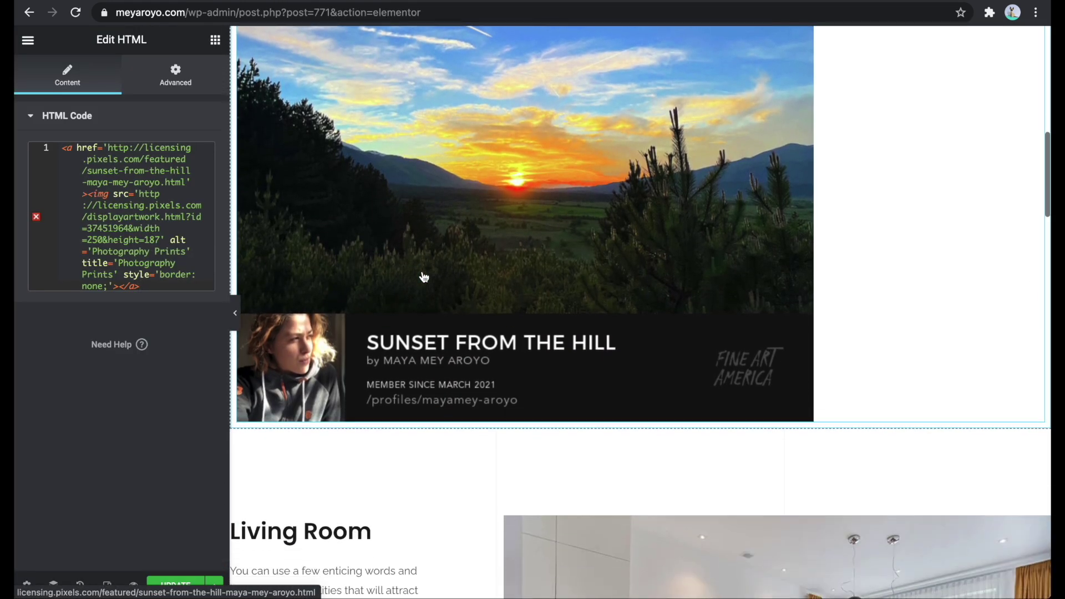
scroll(637, 369, "up", 5)
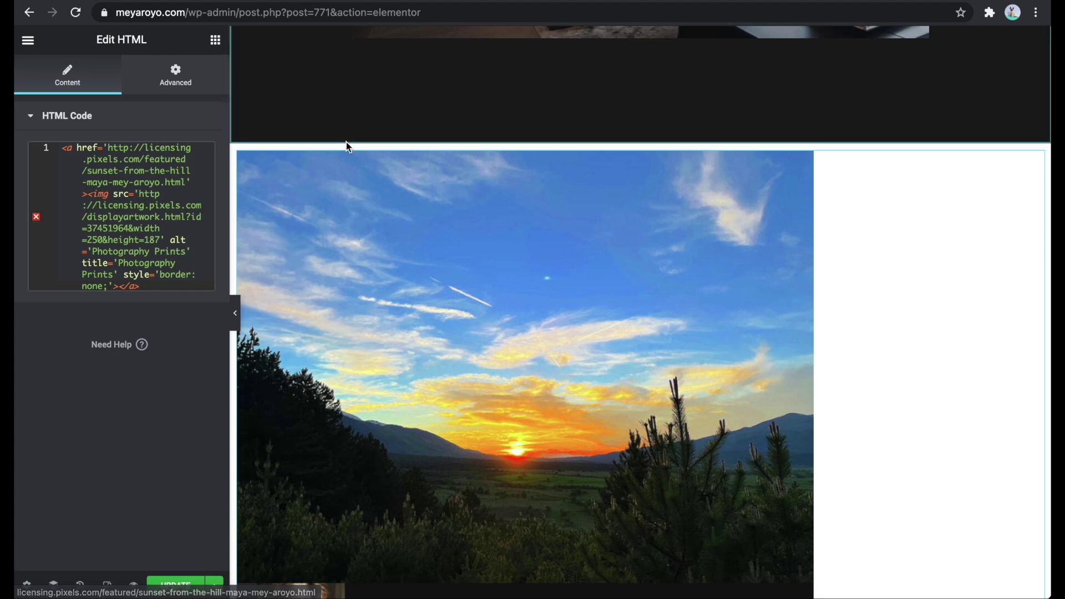
- Duplicate the column holding the sunset image and delete the HTML widget from the duplicate
right_click(239, 157)
left_click(277, 188)
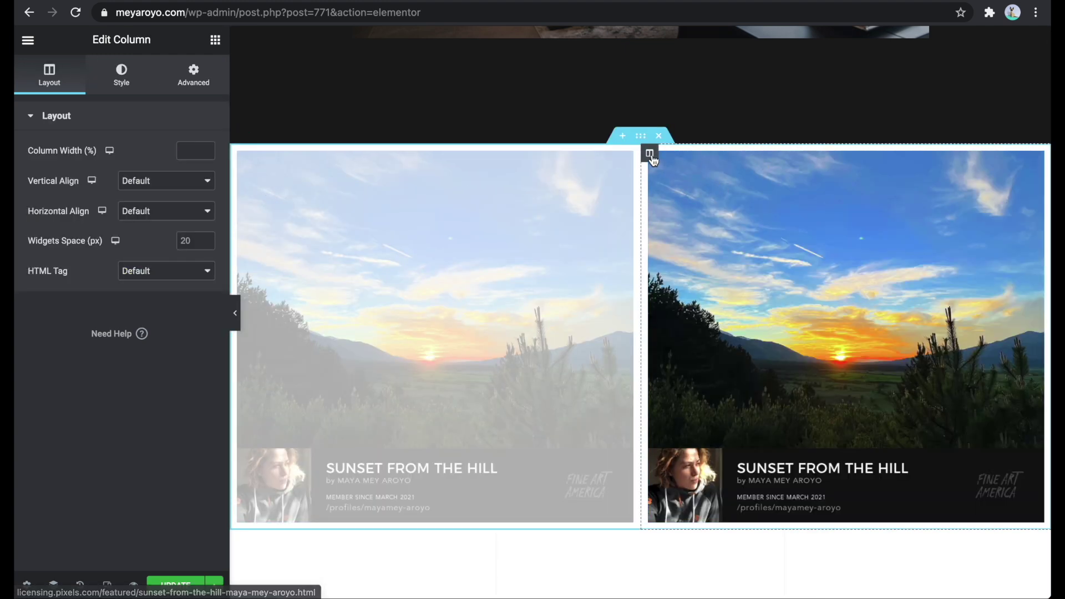
right_click(1043, 162)
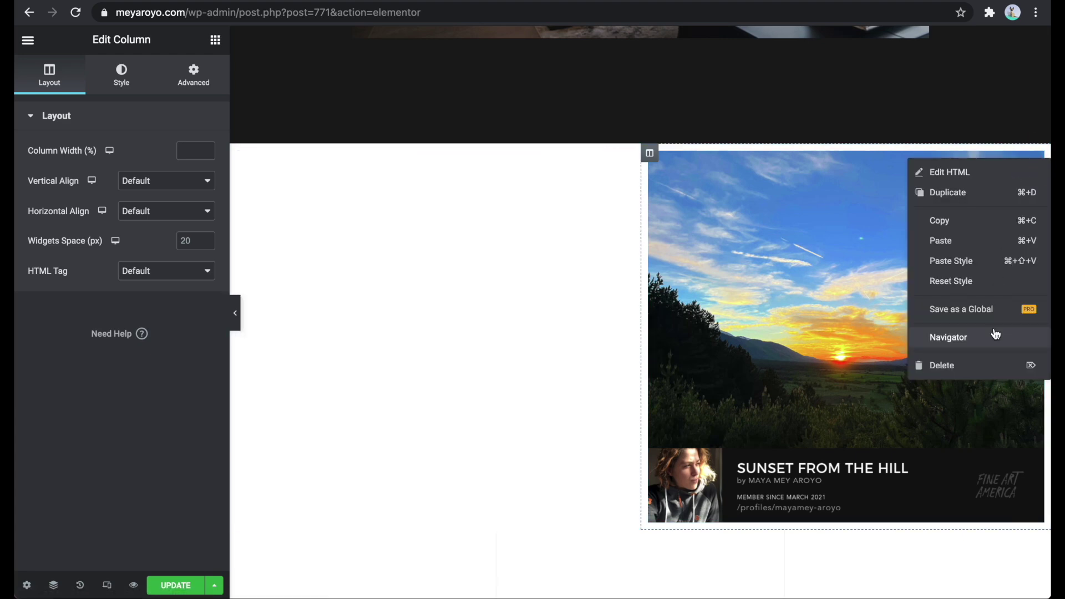
left_click(981, 366)
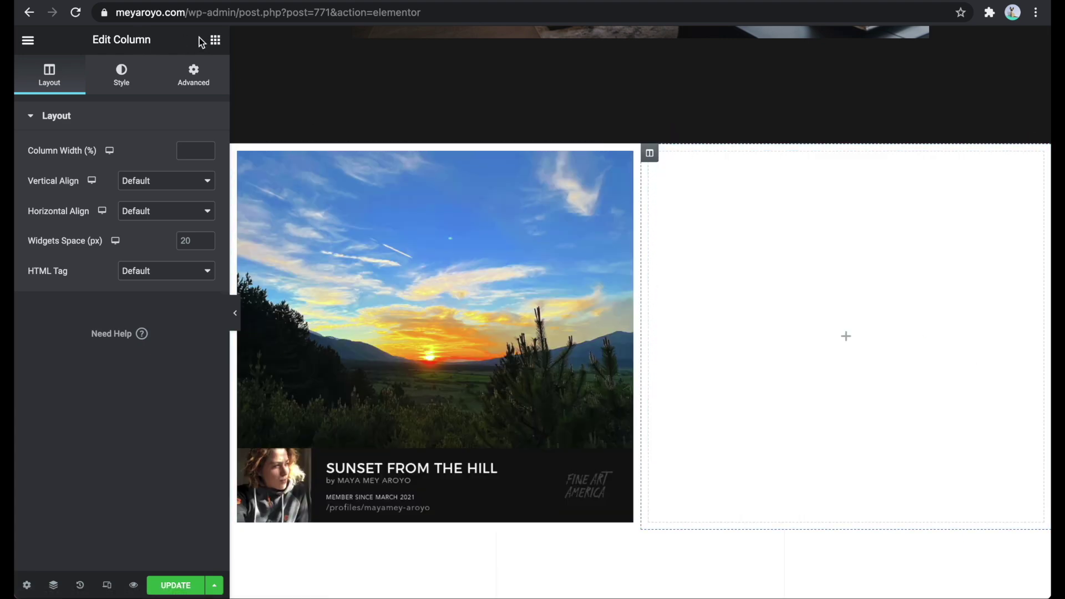
- Add a Heading widget with a Text Editor widget below it in the empty column beside the sunset image, and save the page
left_click(215, 42)
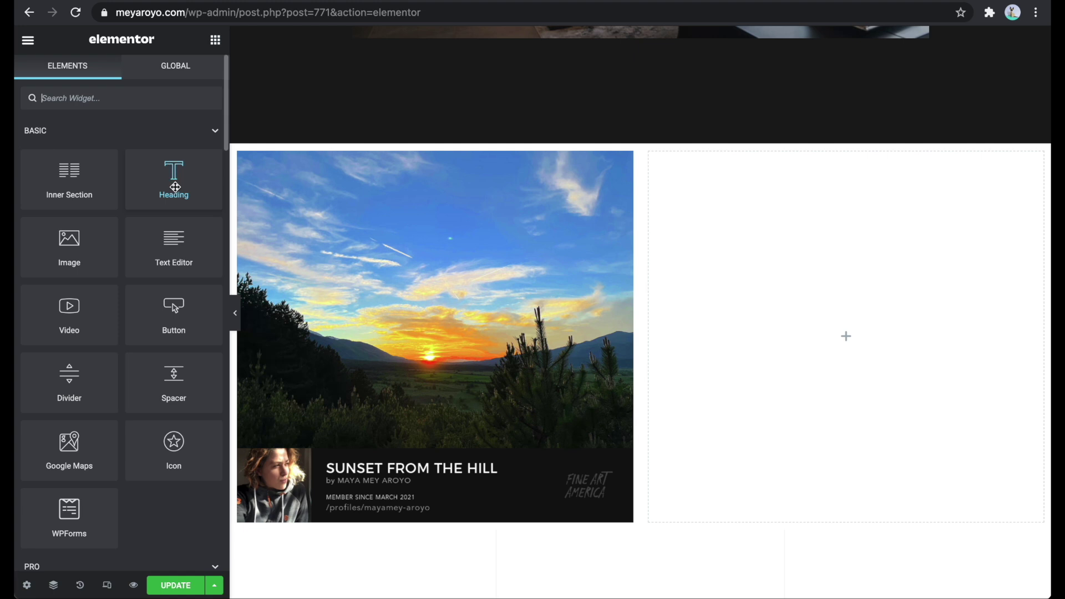
left_click_drag(209, 187, 720, 268)
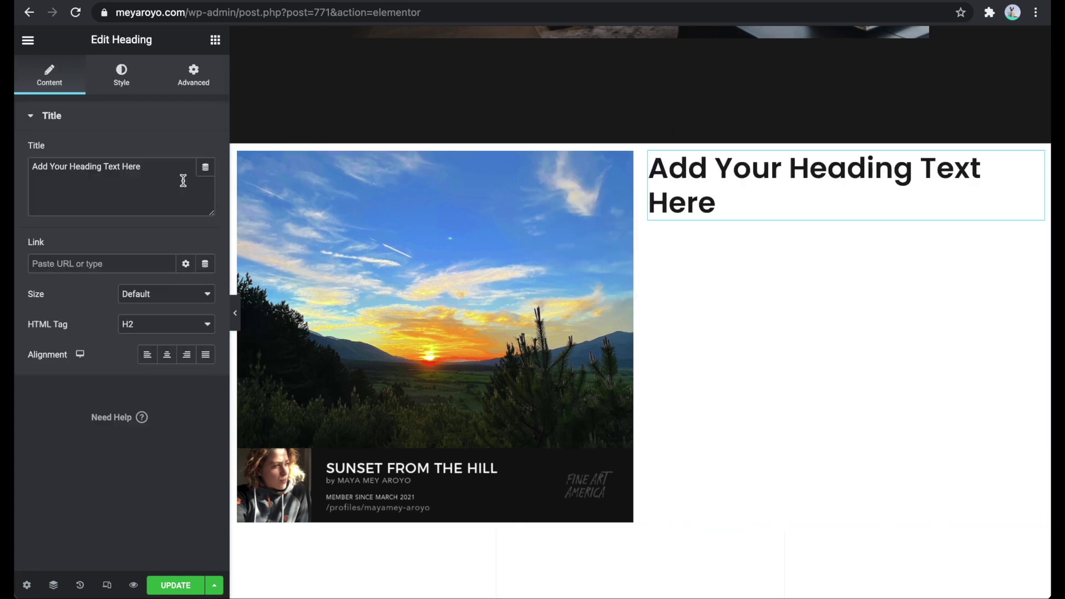
left_click(215, 41)
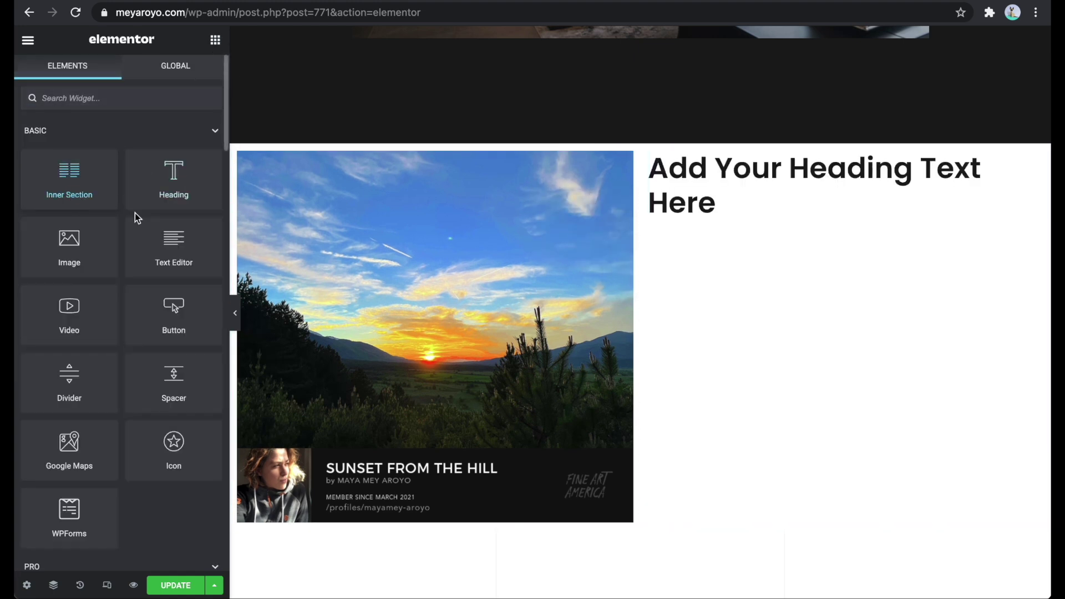
left_click_drag(176, 250, 697, 217)
scroll(814, 297, "down", 3)
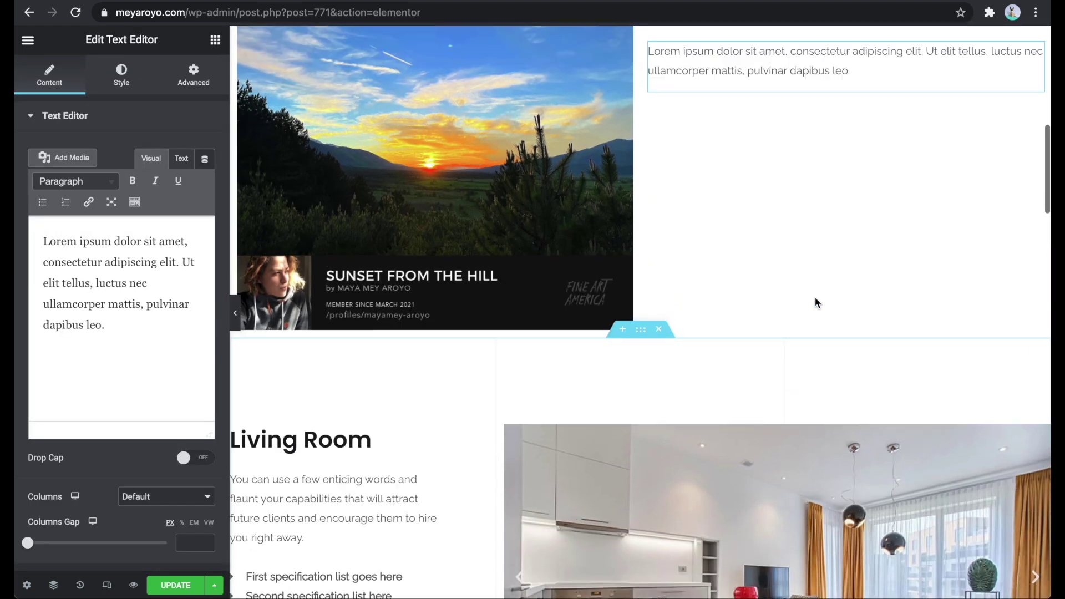
scroll(814, 297, "up", 3)
key("ctrl+s")
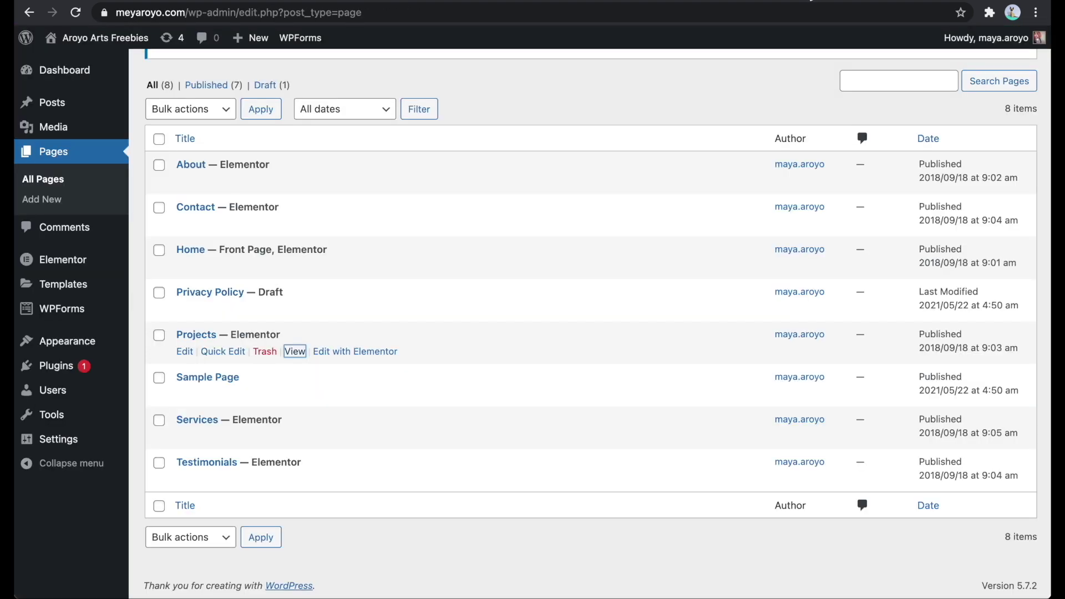
- View the published Projects page and follow the embedded Sunset From The Hill image to its Pixels licensing page
left_click(294, 353)
scroll(542, 270, "down", 6)
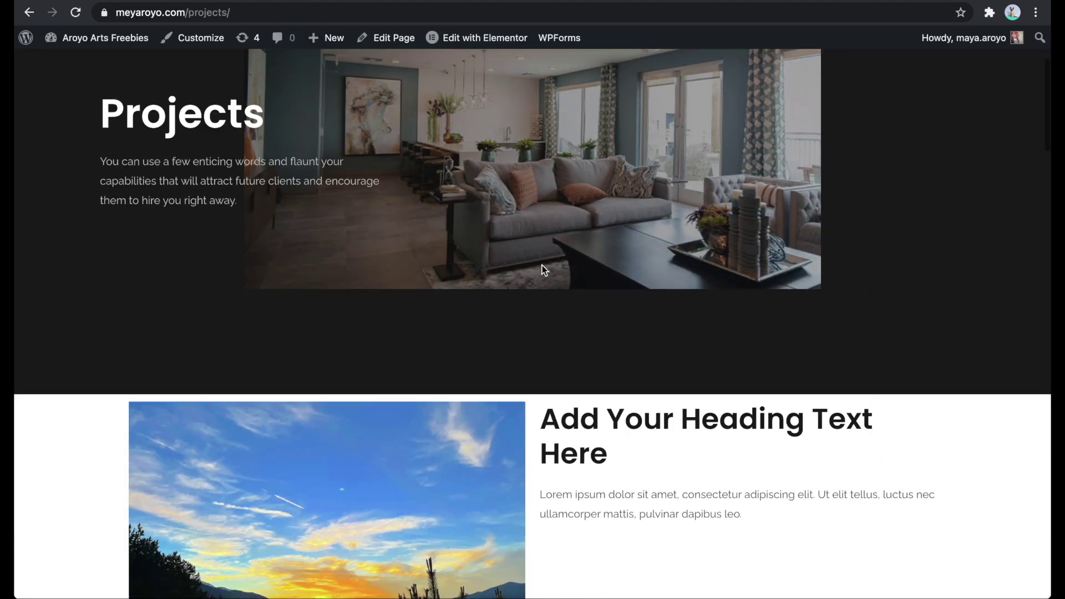
scroll(472, 278, "down", 2)
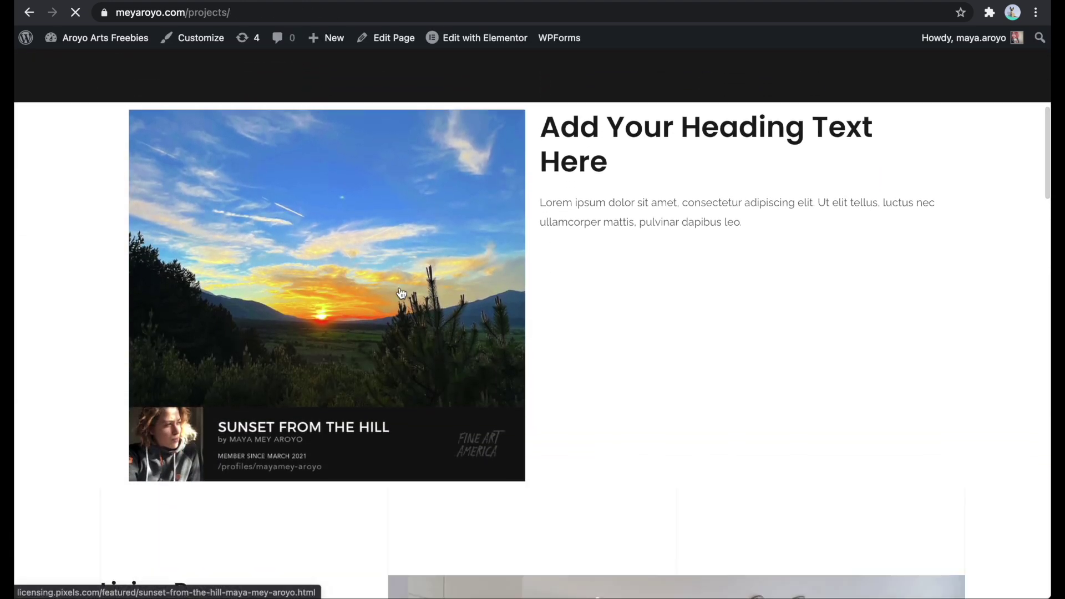
left_click(401, 292)
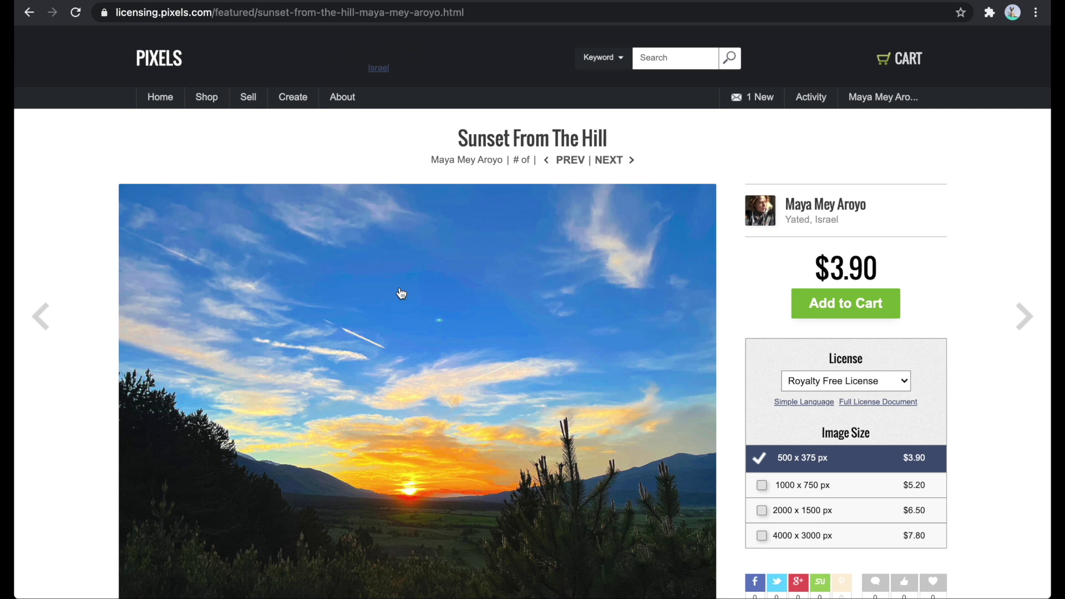